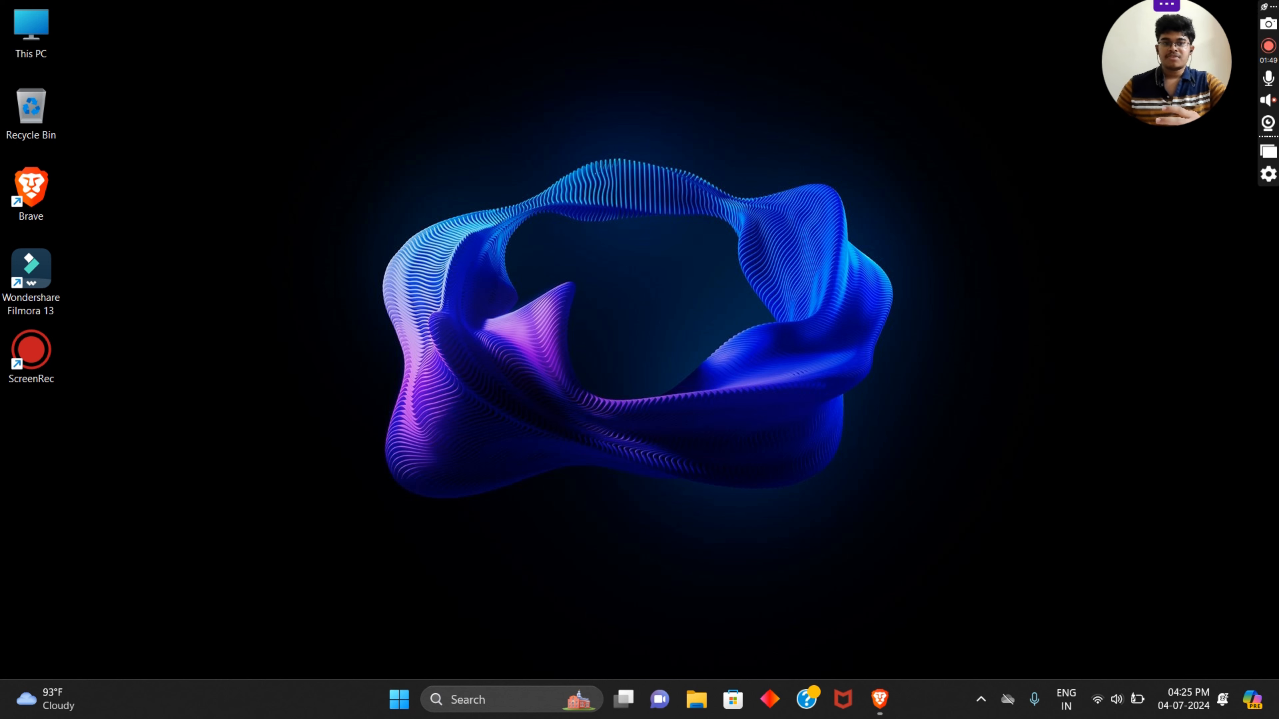
Step: Open Wondershare Filmora and import all the videos and images from the Desktop folder into the project media
double_click(30, 269)
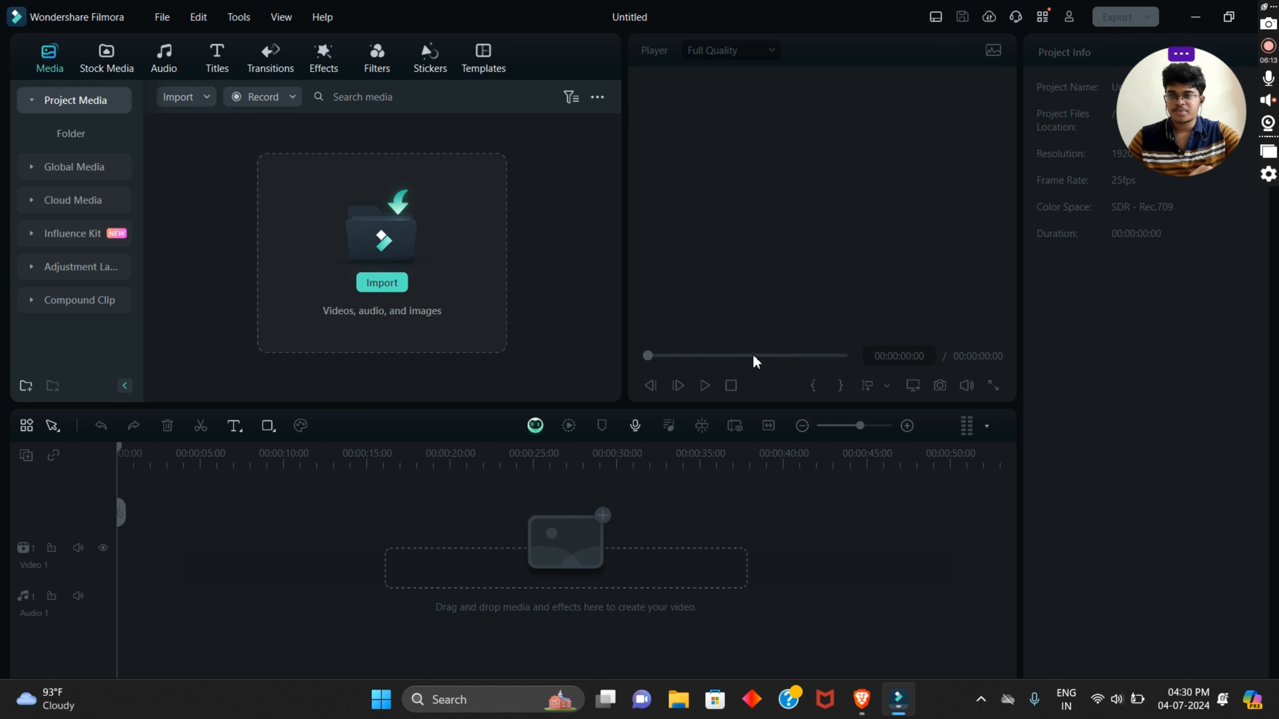
click(383, 284)
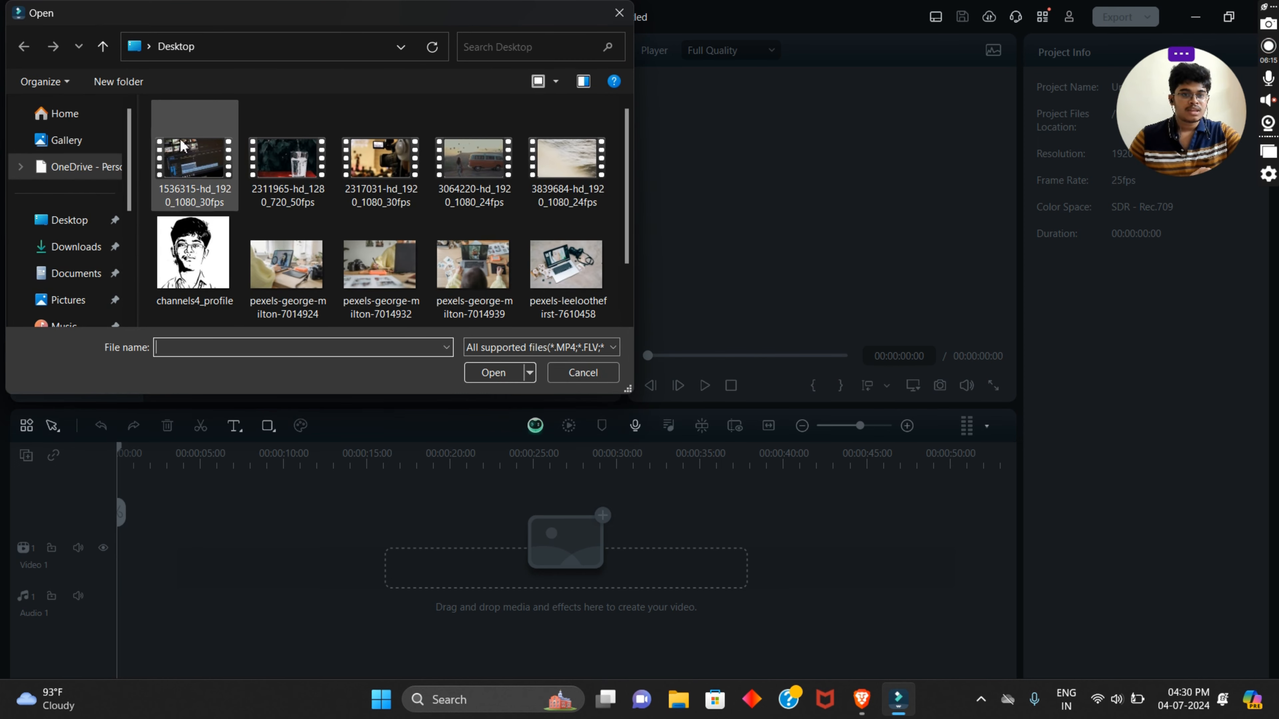
drag(150, 126, 562, 320)
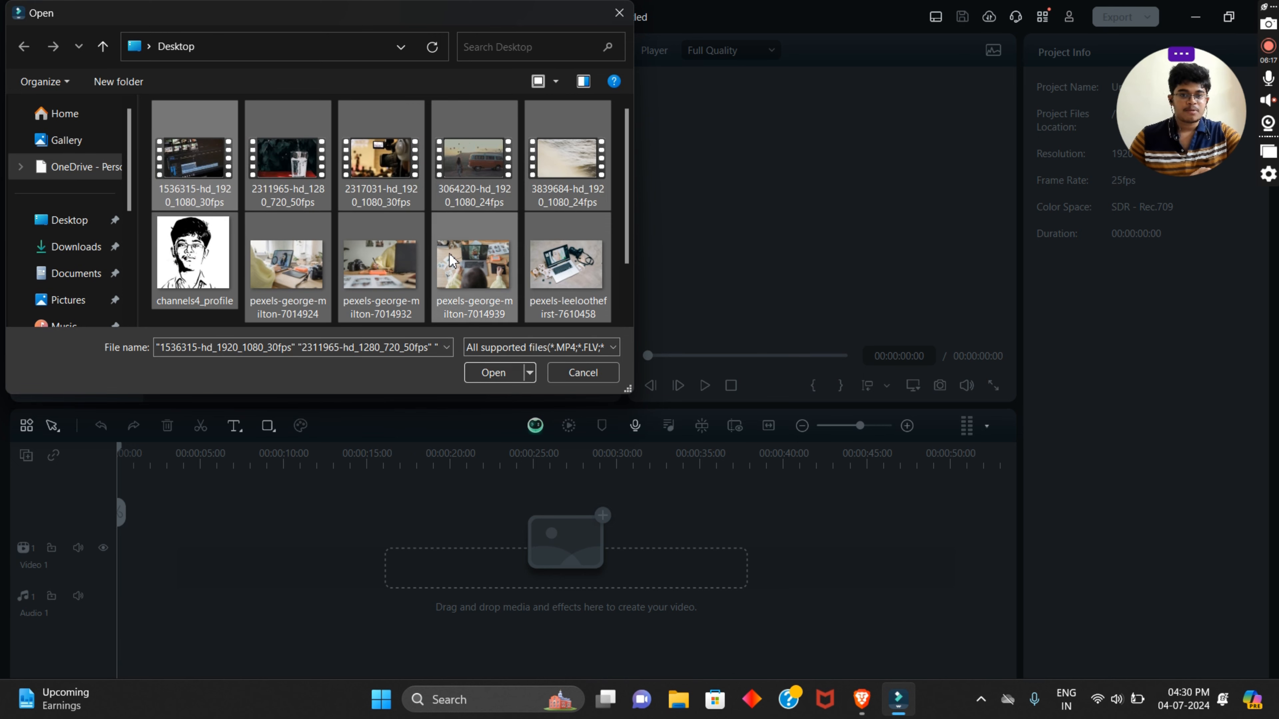
scroll(445, 263, down, 2)
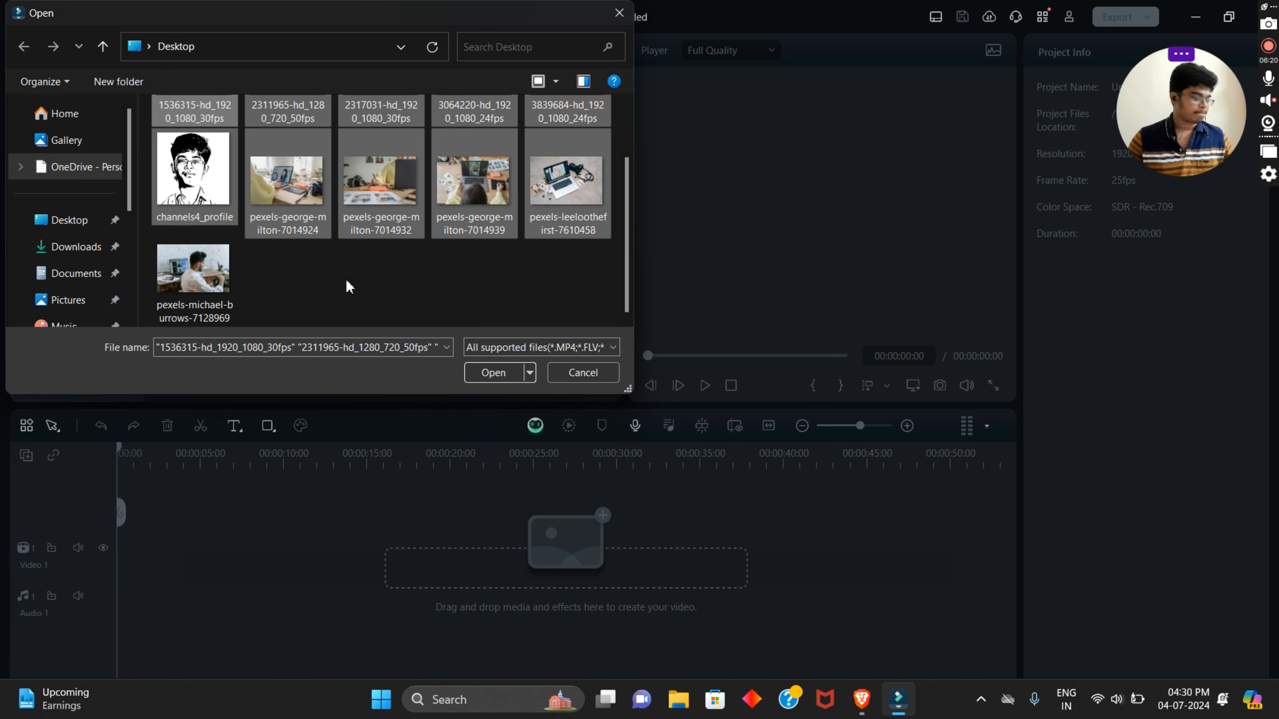
ctrl+click(206, 269)
click(501, 365)
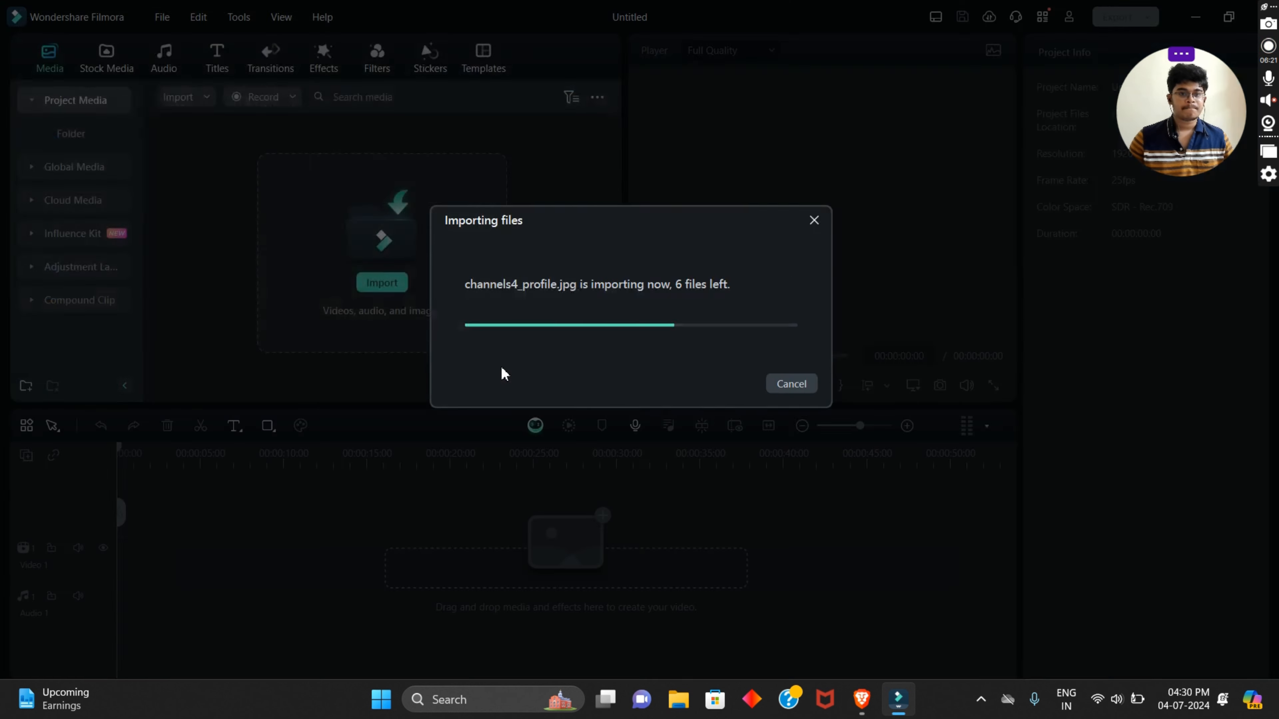
click(715, 371)
scroll(538, 226, down, 2)
scroll(538, 224, up, 2)
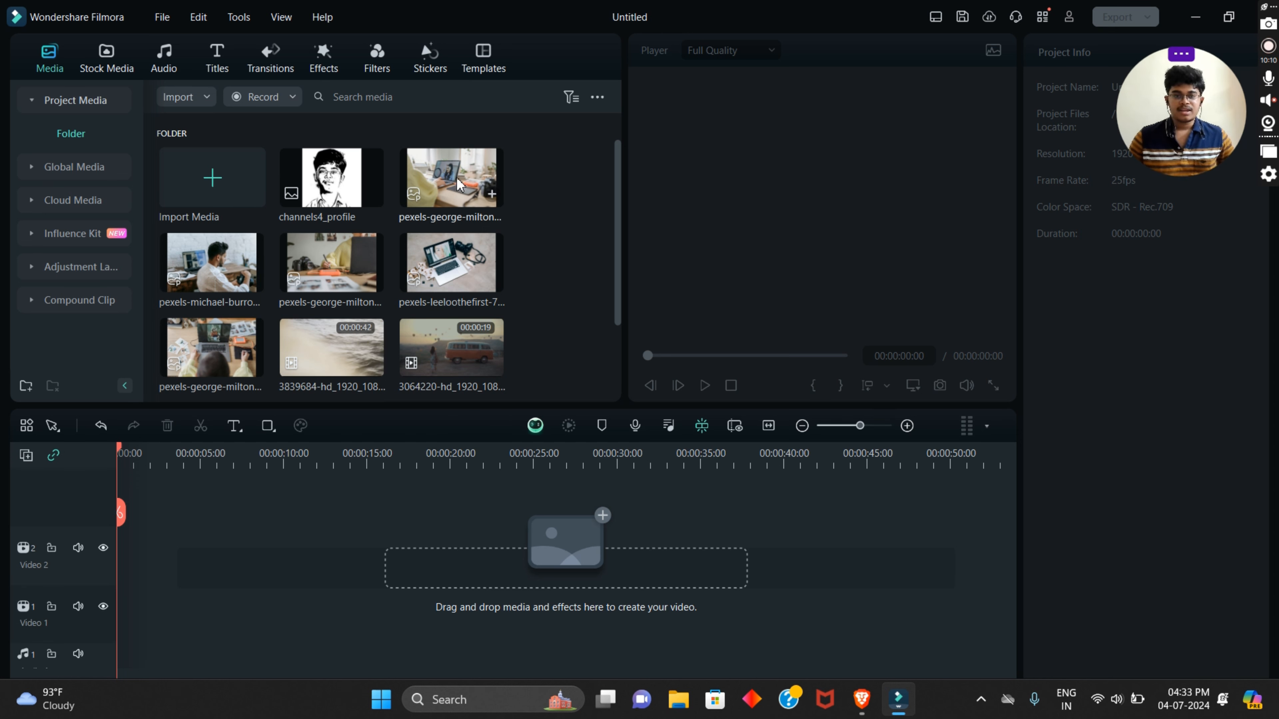
Step: Place the laptop video-call photo at the start of the Video 2 track, followed directly by the photo of the man holding a camera
drag(456, 179, 129, 532)
drag(247, 276, 211, 560)
Step: Play the two-photo sequence from the start to check how one photo follows the other
mouse_move(117, 449)
mouse_down()
mouse_move(135, 450)
mouse_move(109, 455)
mouse_up()
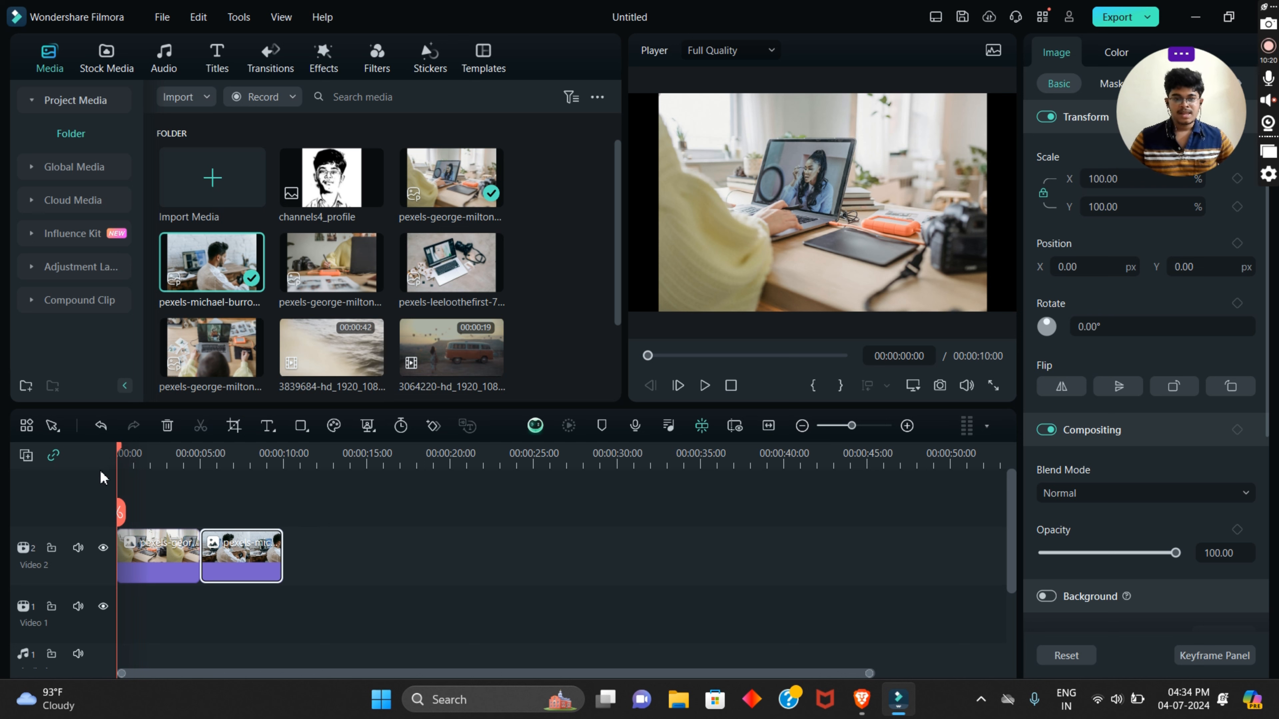
click(234, 452)
key(Home)
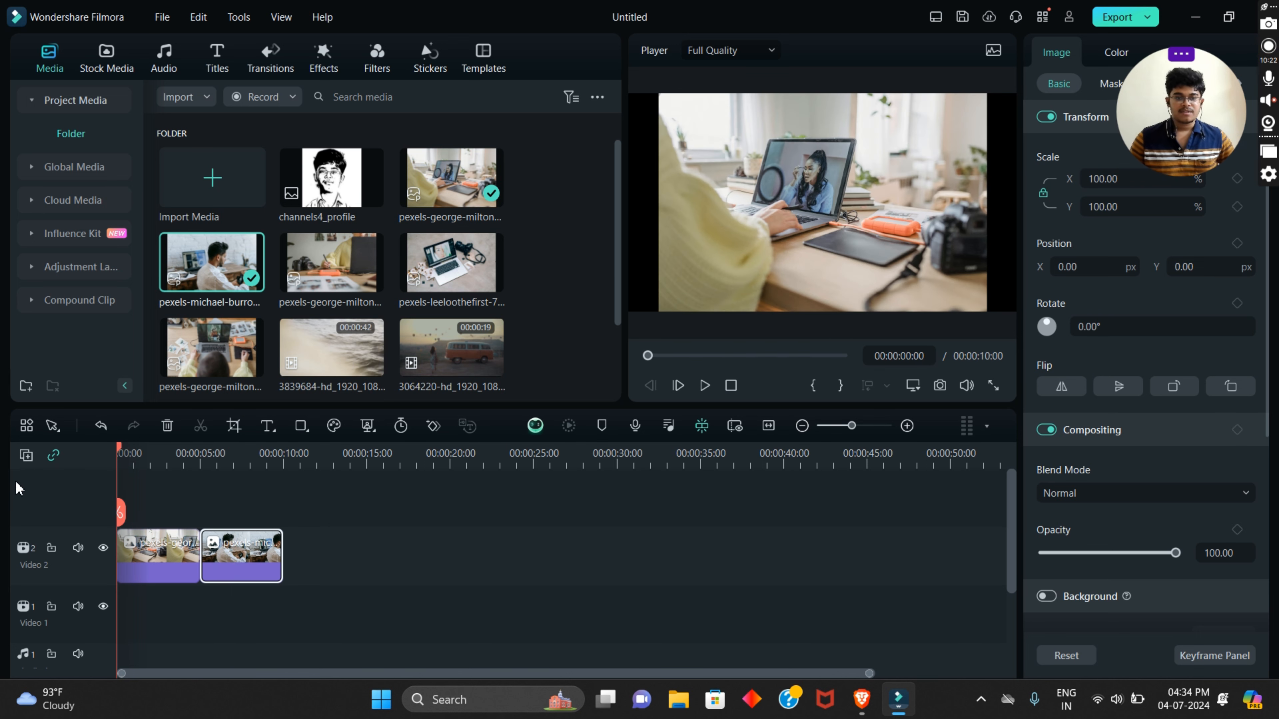
key(space)
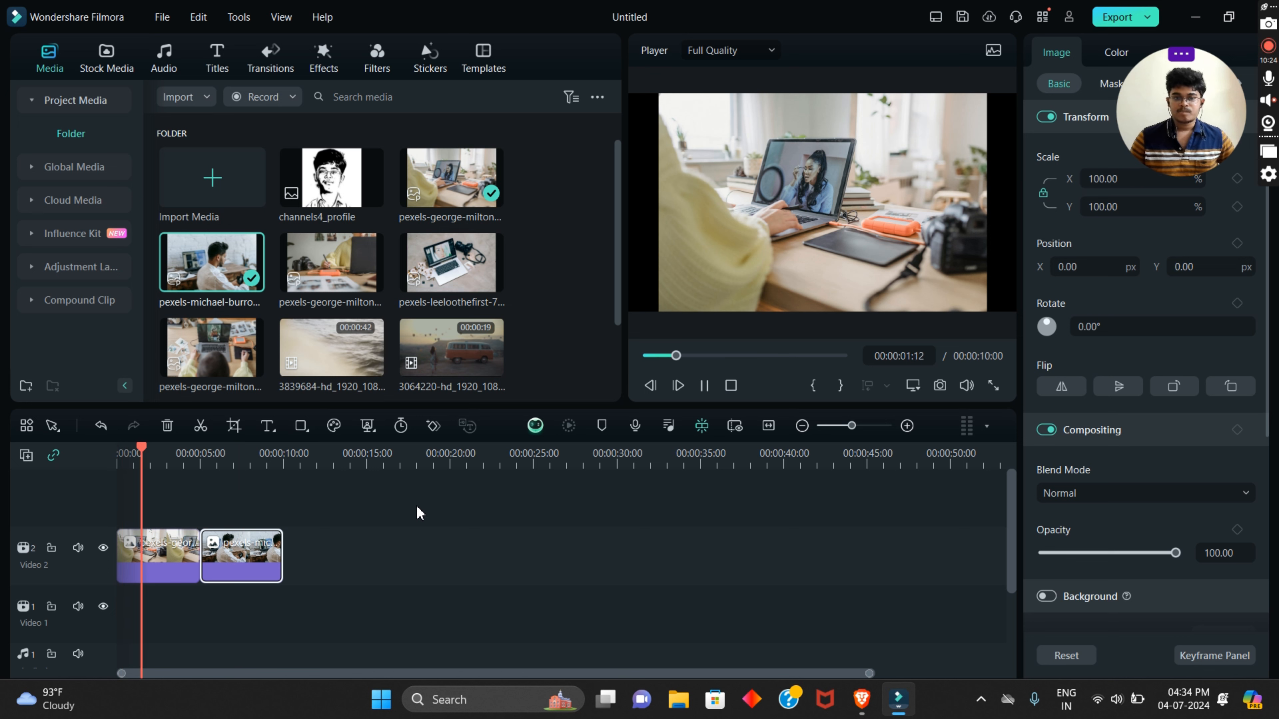
key(space)
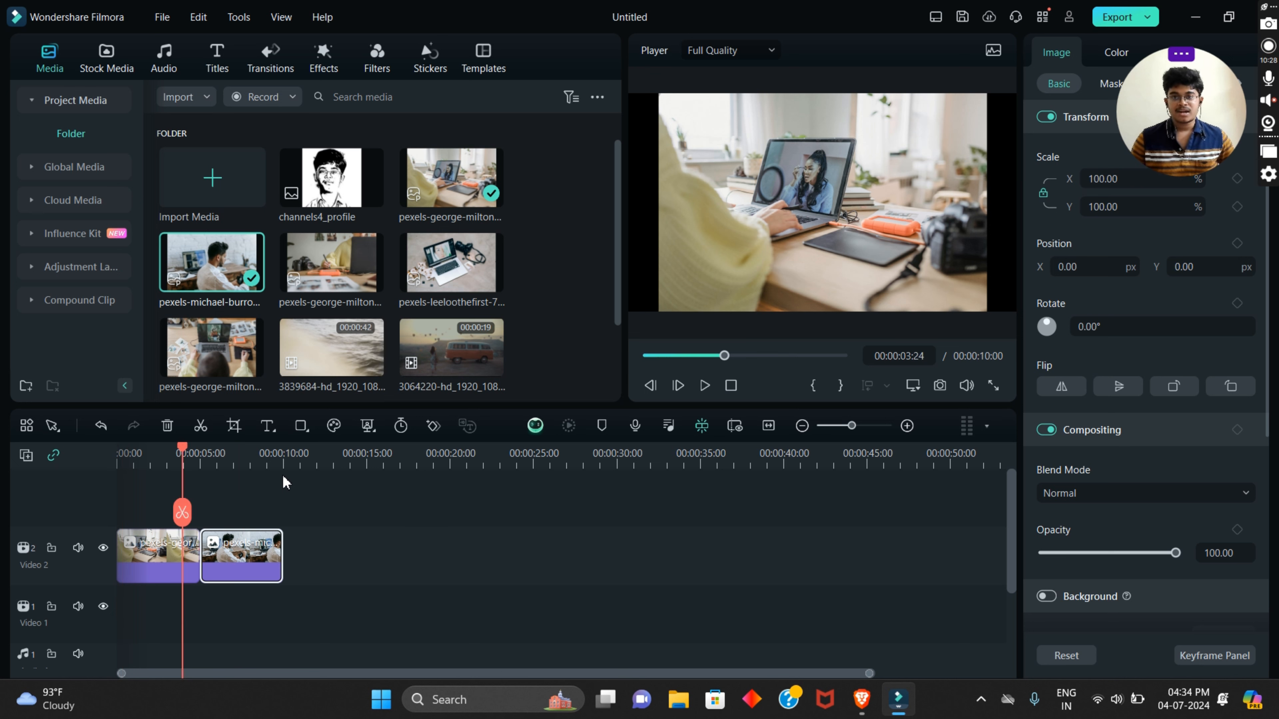
click(183, 567)
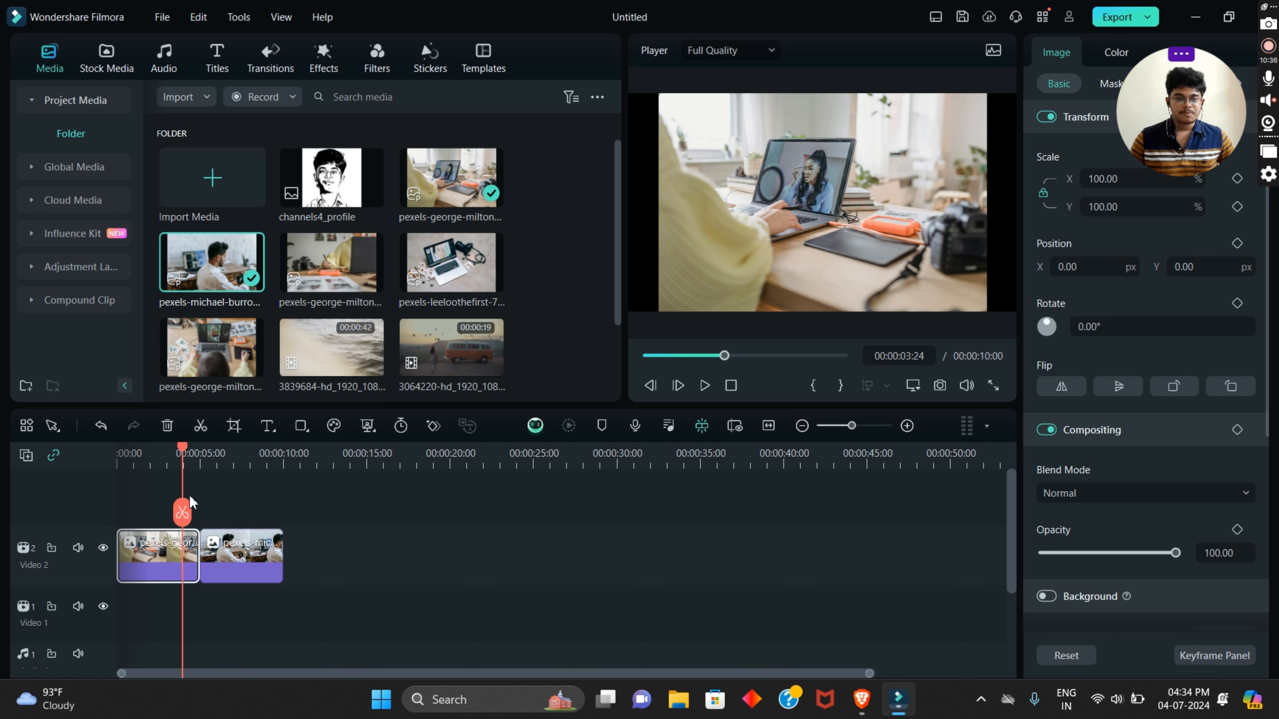
key(space)
key(space)
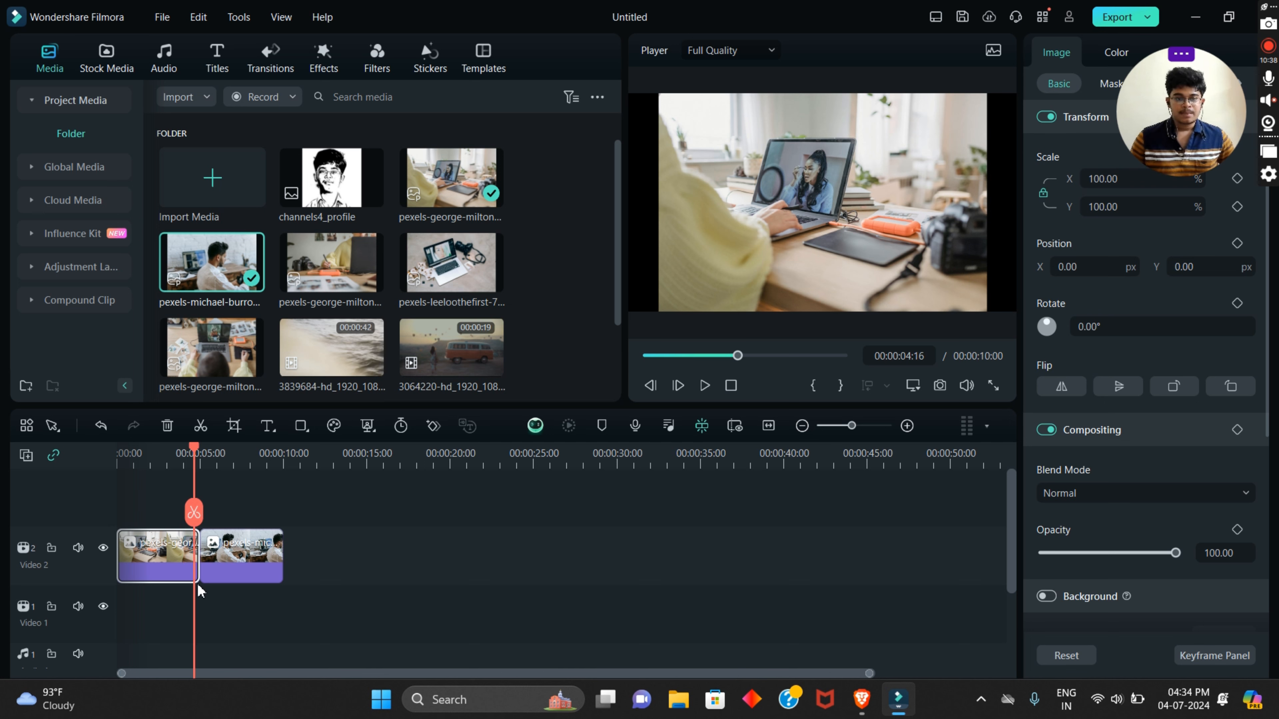
key(space)
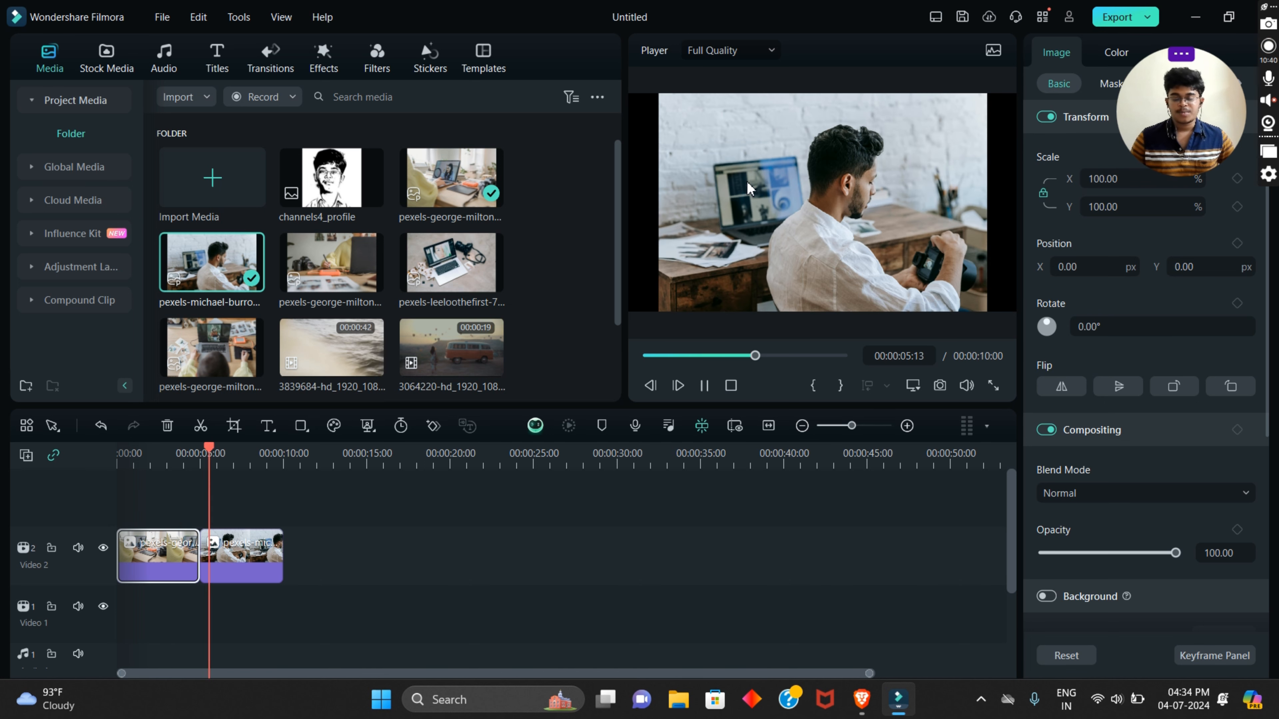
key(space)
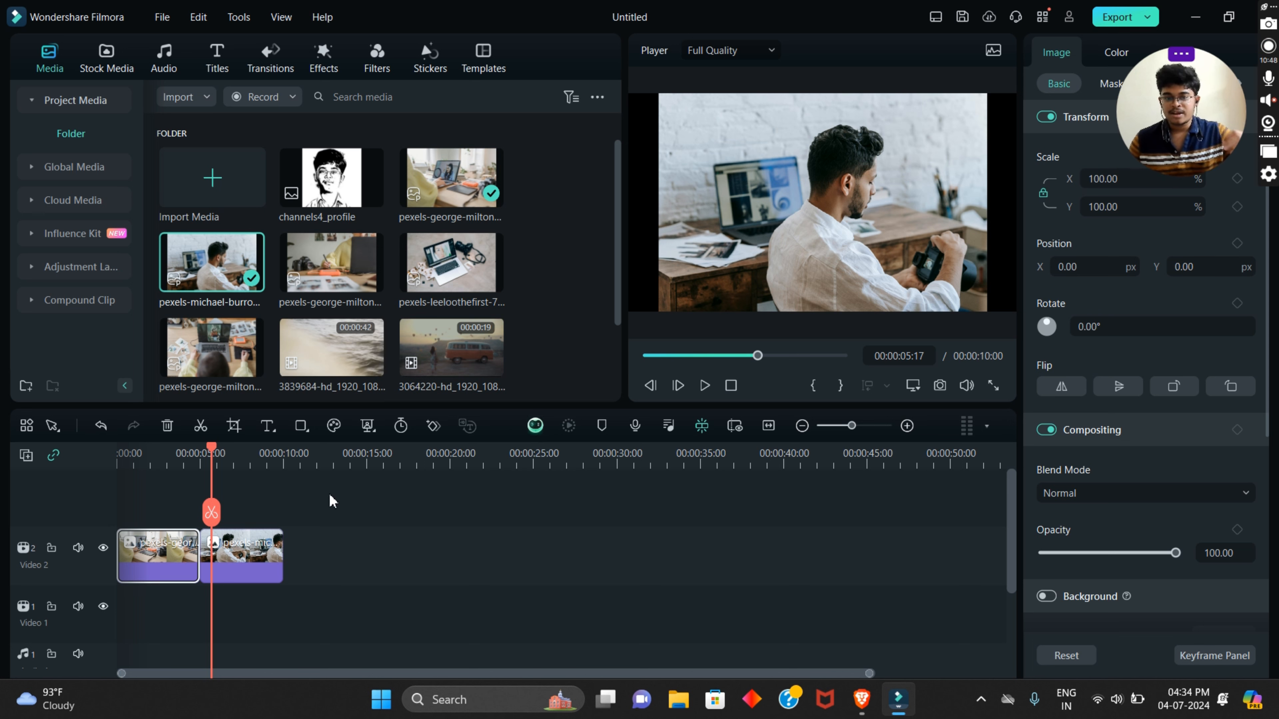
click(322, 517)
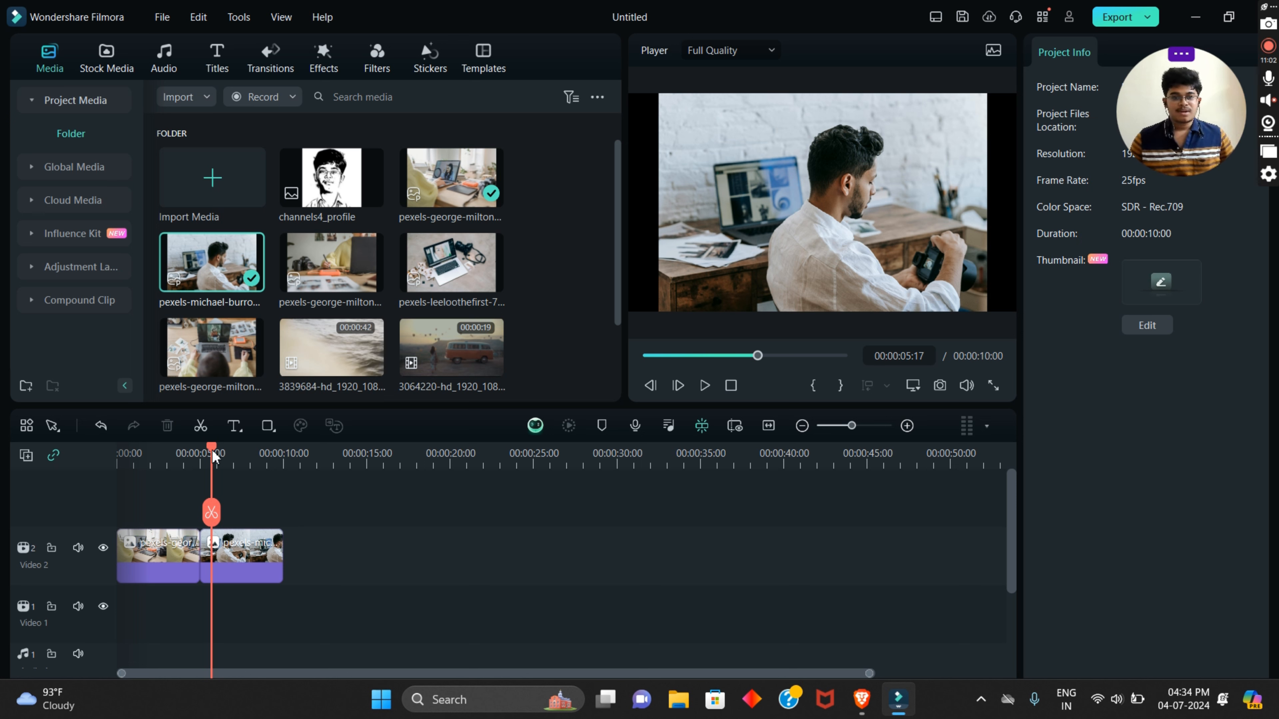
drag(212, 449, 118, 451)
key(space)
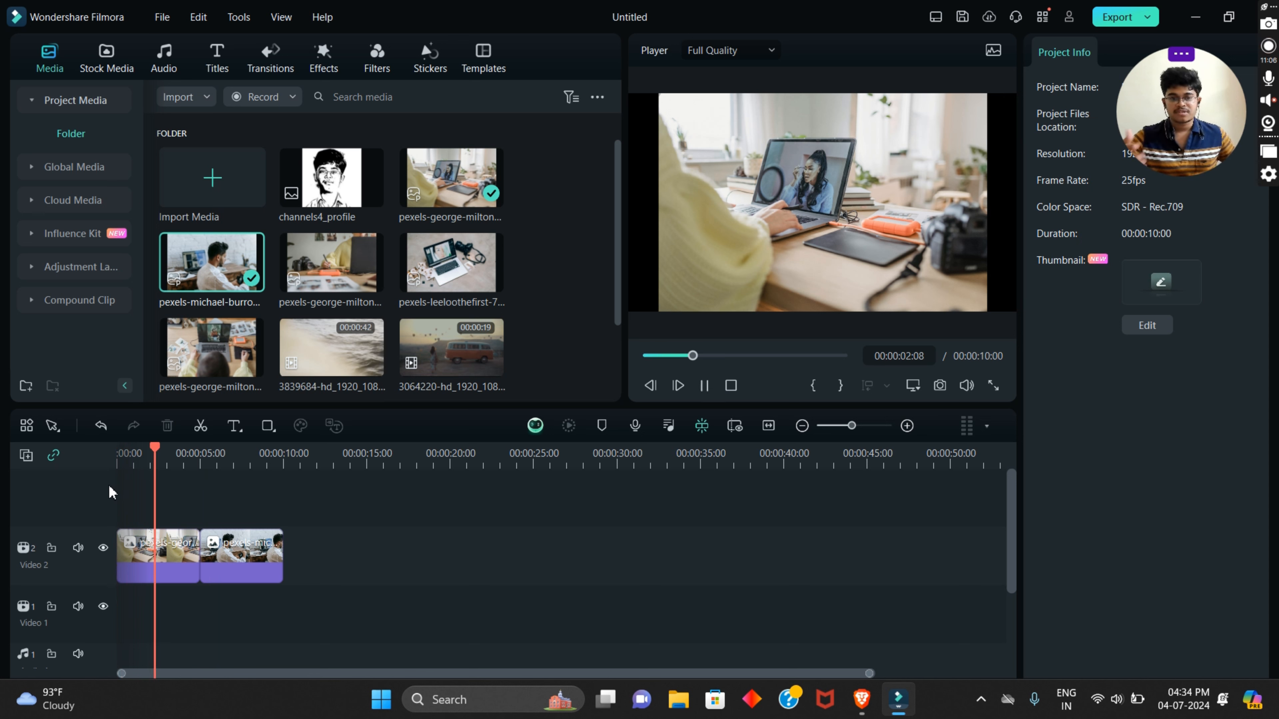
key(space)
Step: Shift both photo clips later on the Video 2 track, leaving a gap before the first and between the two
drag(229, 547, 267, 542)
click(172, 550)
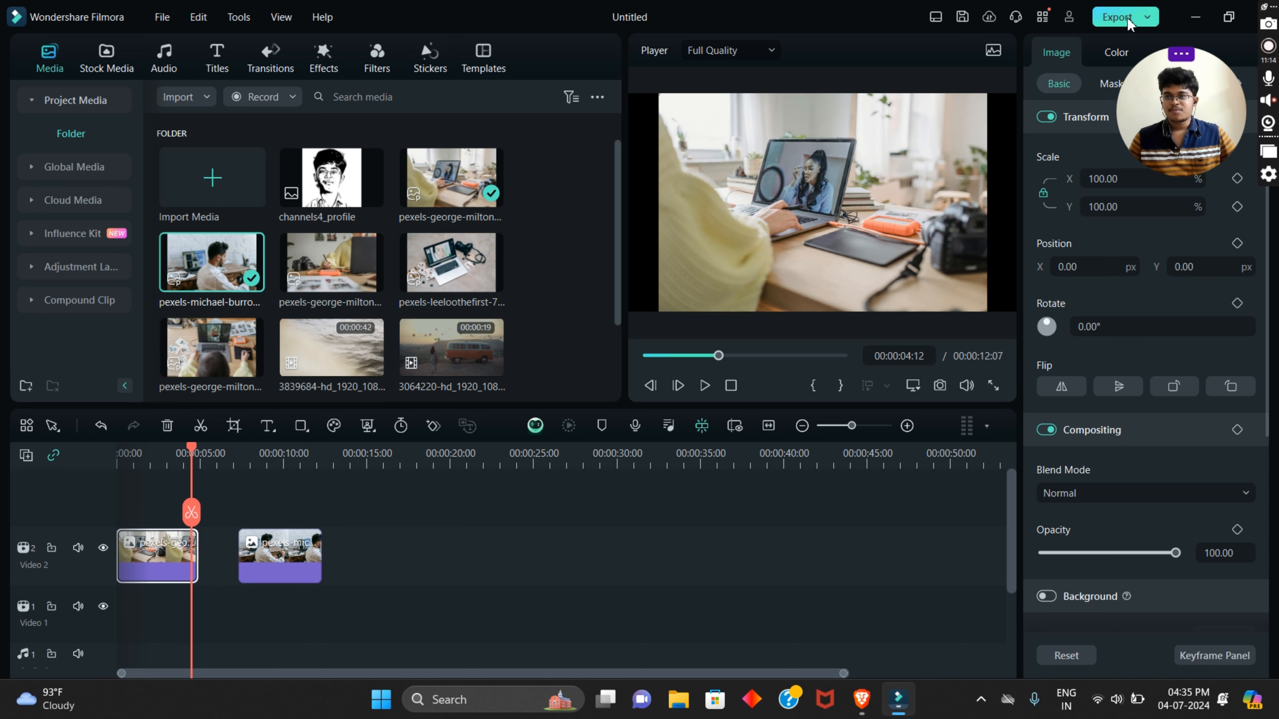
mouse_move(272, 560)
mouse_down()
mouse_move(231, 553)
mouse_move(274, 554)
mouse_up()
drag(168, 552, 177, 550)
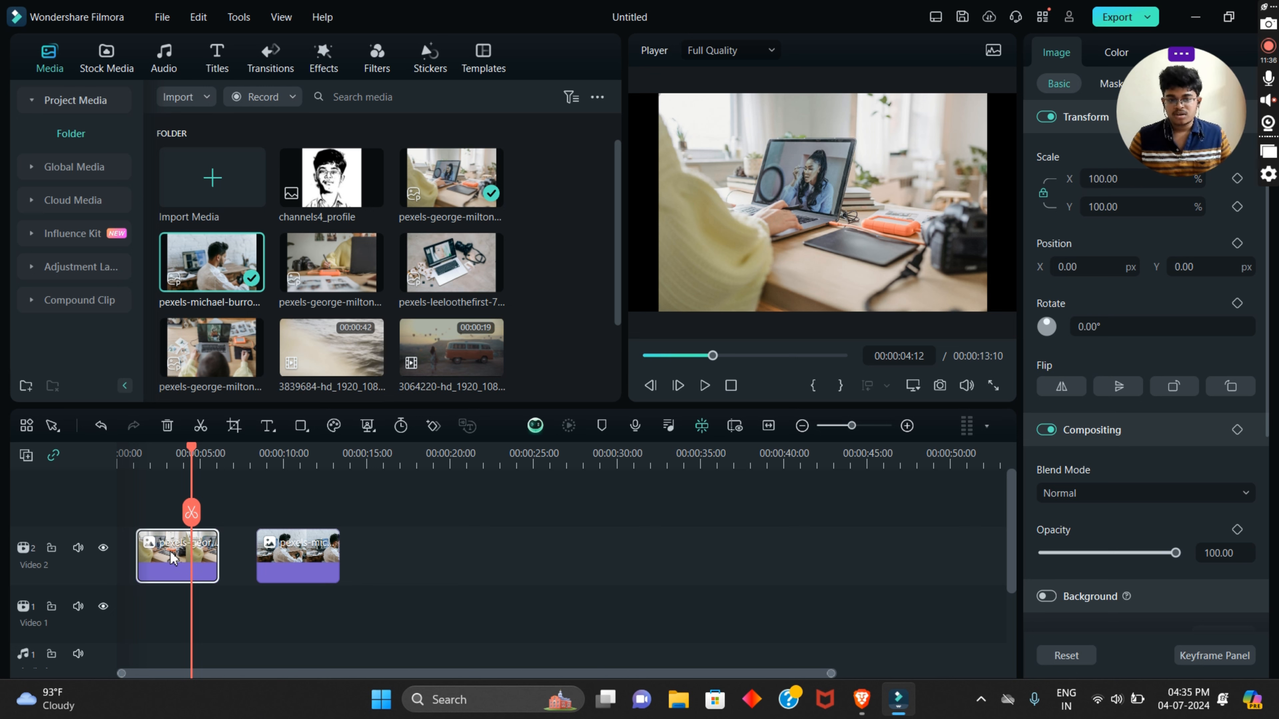
mouse_move(172, 558)
mouse_down()
mouse_move(254, 564)
mouse_move(169, 567)
mouse_up()
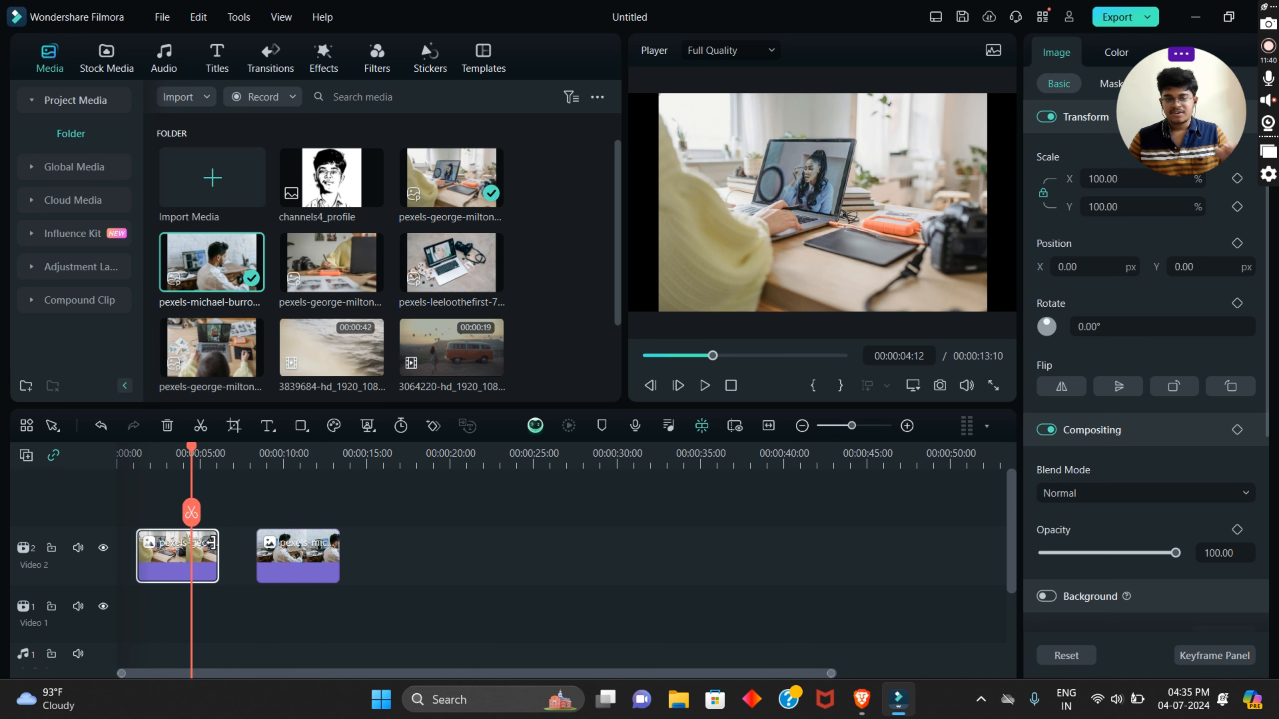
Step: Swap the photo order so the man with the camera starts the track and the laptop photo follows without a gap
drag(197, 553, 436, 554)
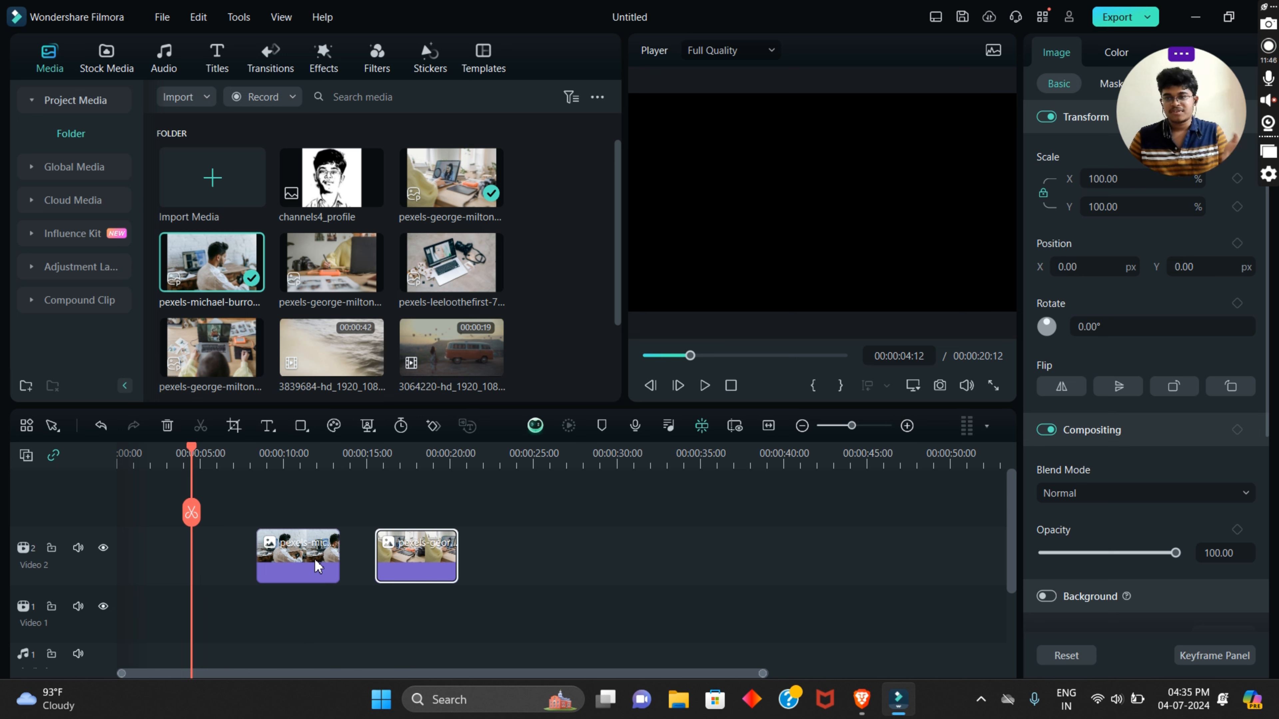
drag(308, 551, 122, 575)
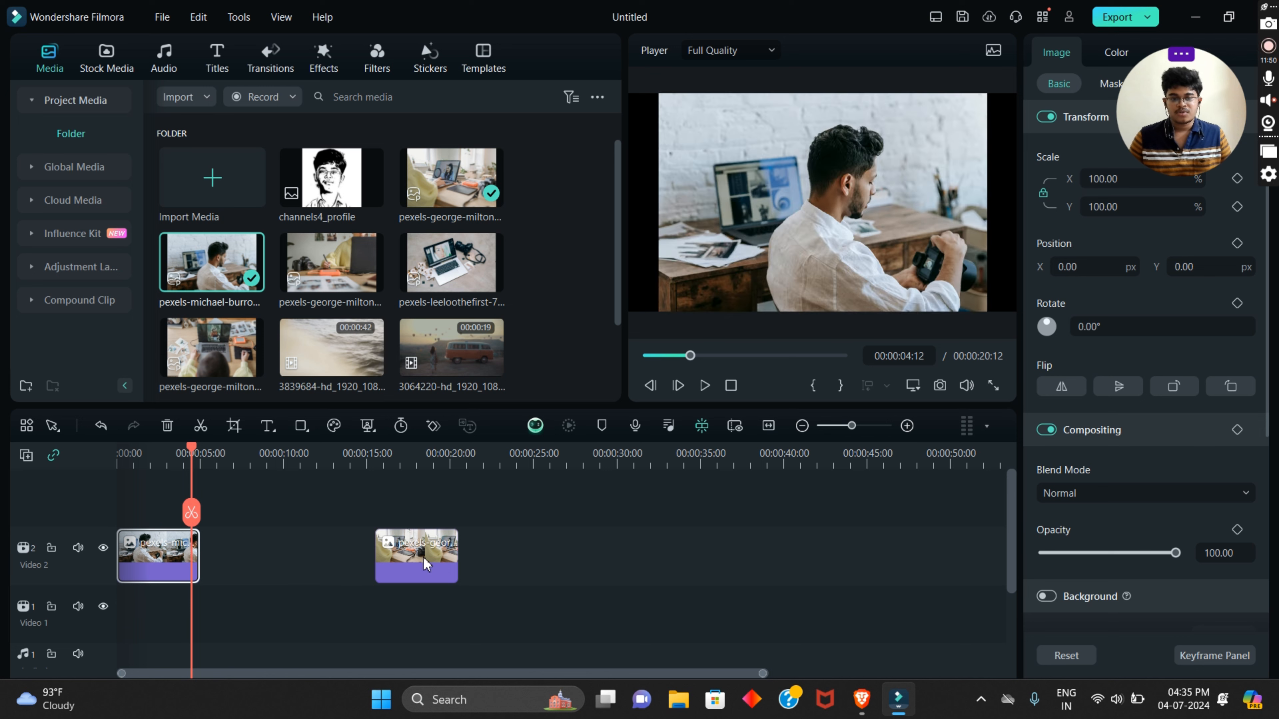
drag(423, 558, 249, 559)
Step: Play the reordered photo sequence from the start and select the second photo clip
drag(197, 461, 63, 471)
key(space)
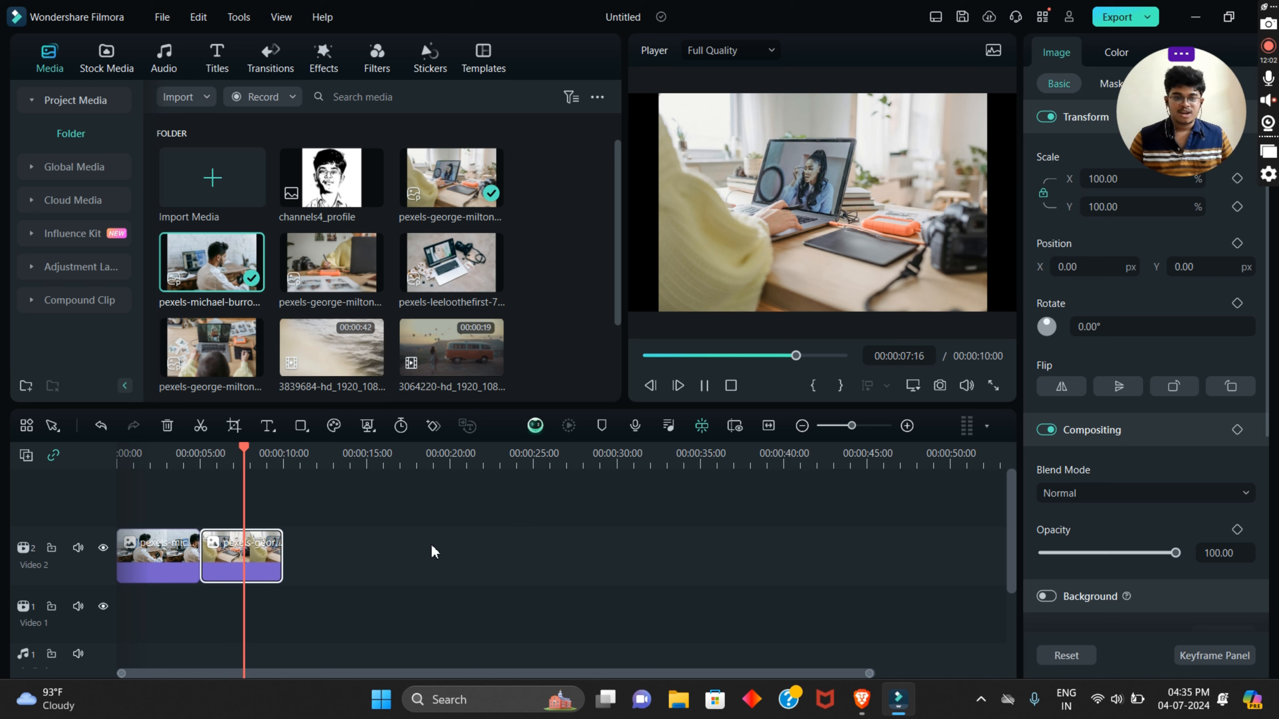
click(343, 498)
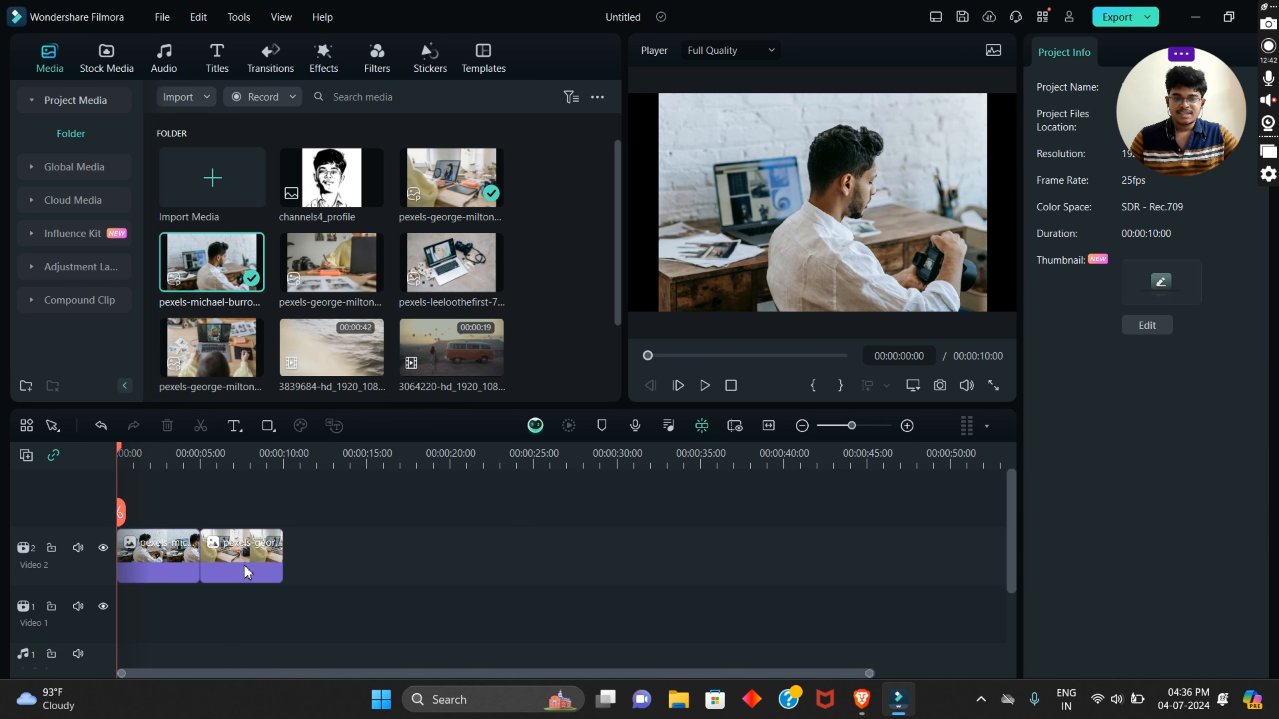
mouse_move(247, 567)
mouse_down()
mouse_move(226, 569)
mouse_move(276, 570)
mouse_move(254, 574)
mouse_up()
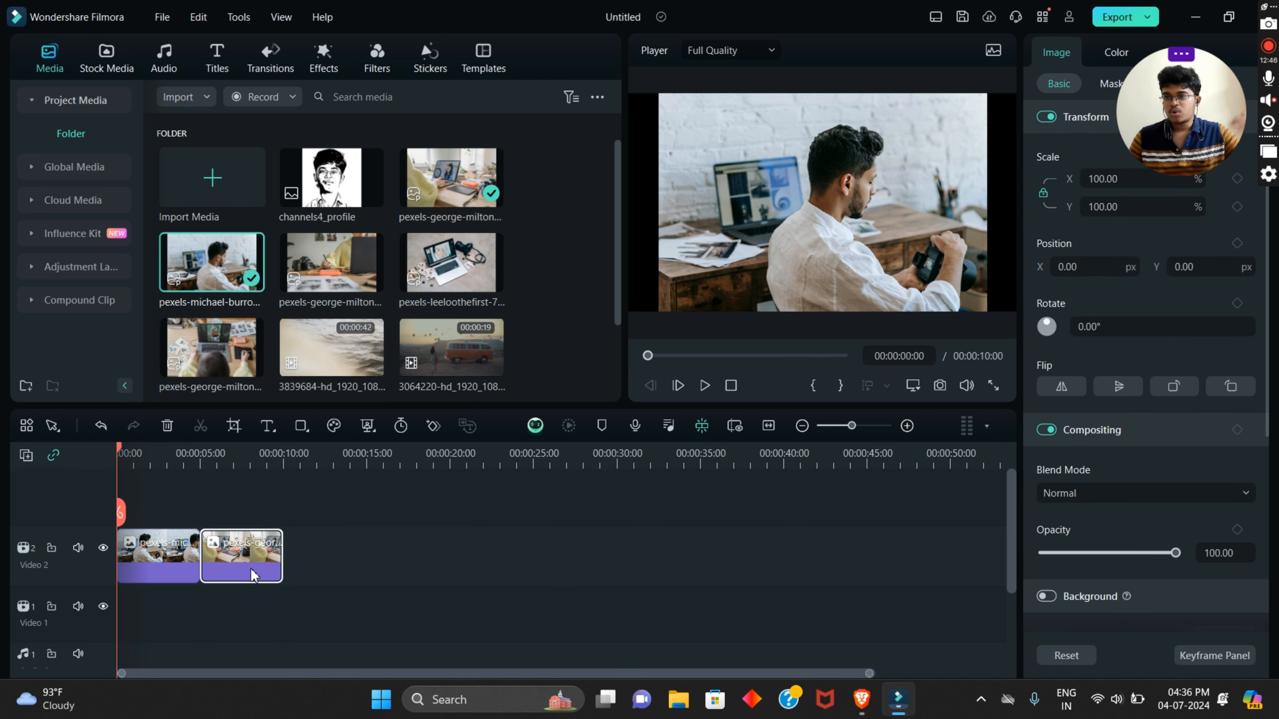
mouse_move(245, 564)
mouse_down()
mouse_move(263, 571)
mouse_move(252, 572)
mouse_up()
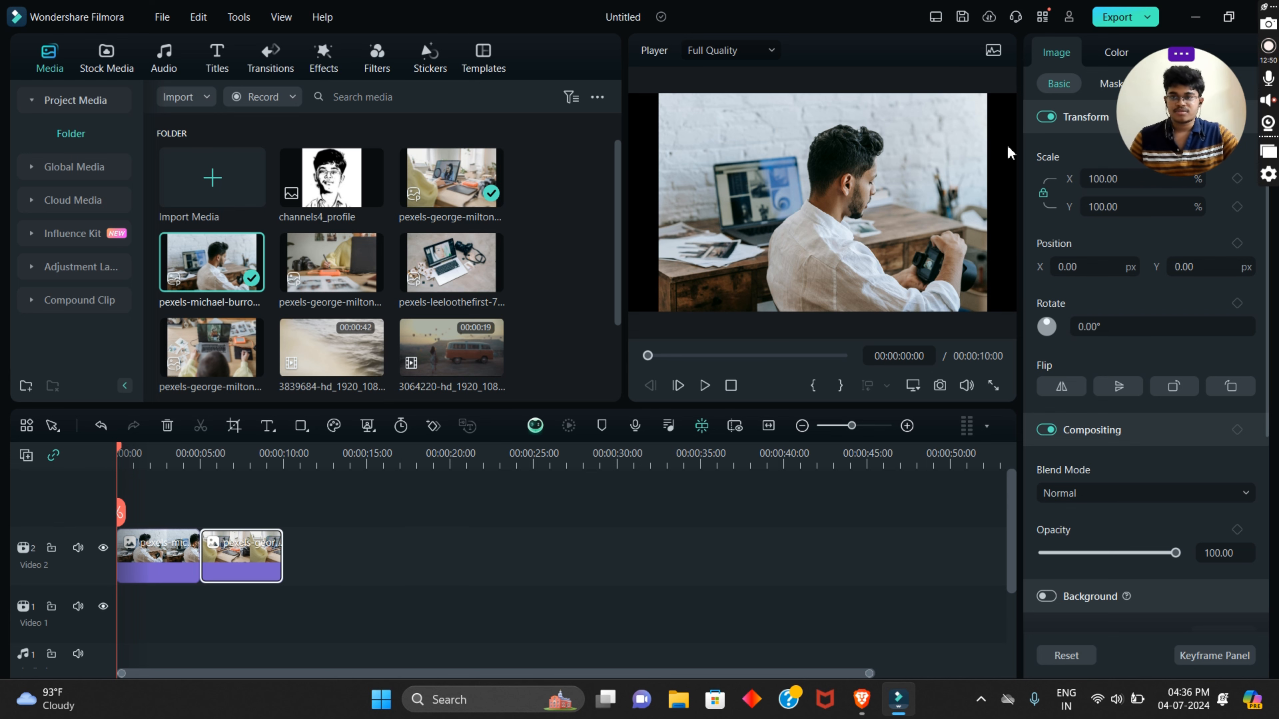
Step: Review the local export settings for the video without exporting it
click(1115, 17)
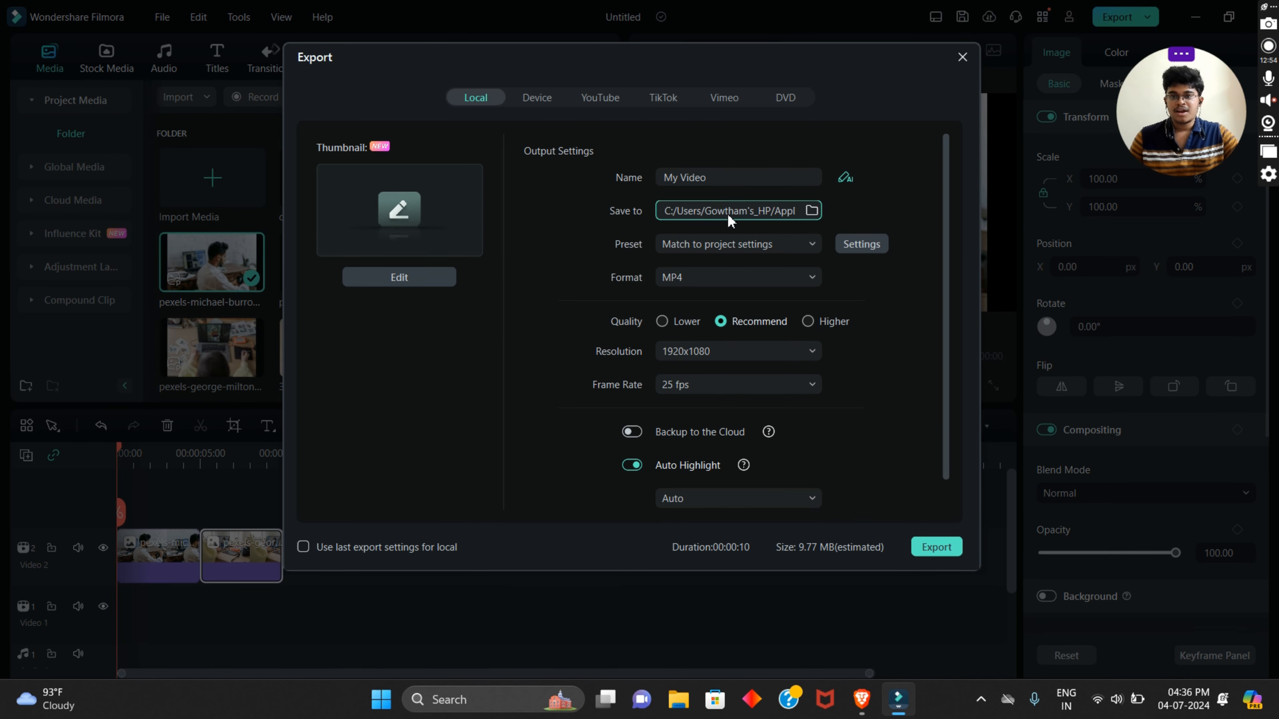
click(962, 57)
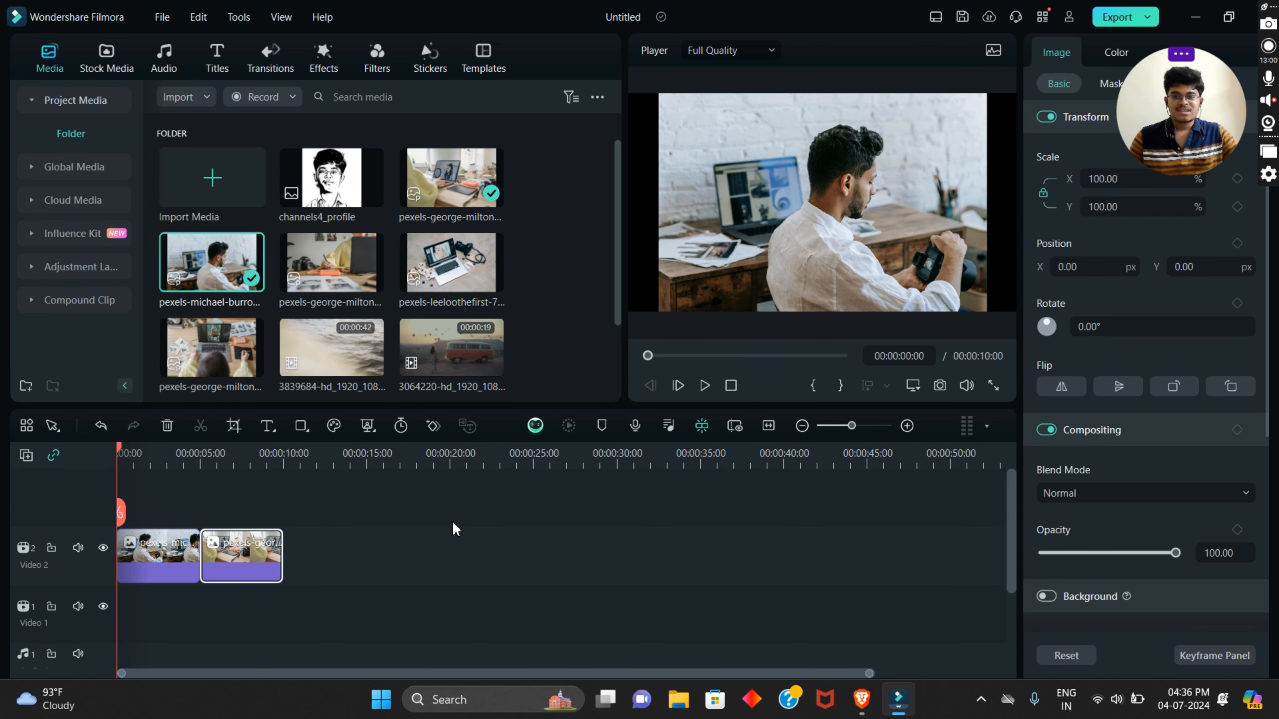
Step: Add the 3064220 van video to the Video 2 track at about 15 seconds, matching the project to 1920 x 1080 24fps
click(456, 535)
scroll(436, 298, down, 2)
drag(488, 271, 370, 544)
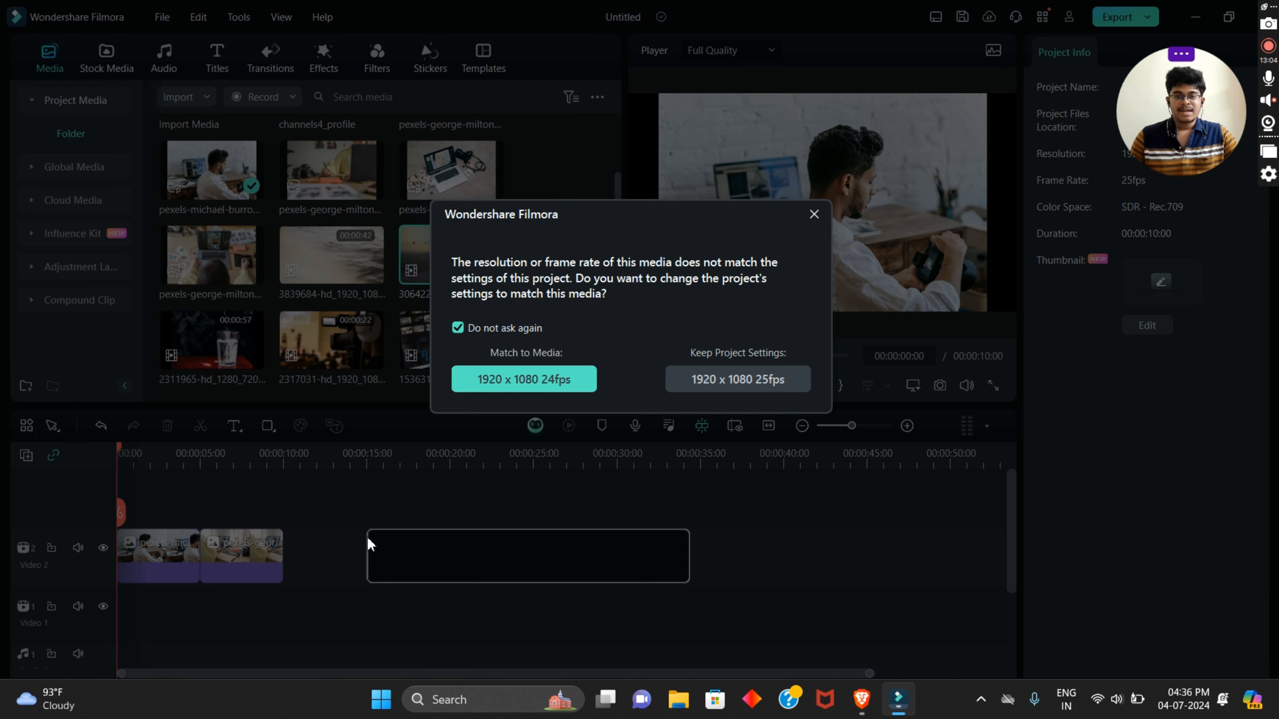
click(516, 372)
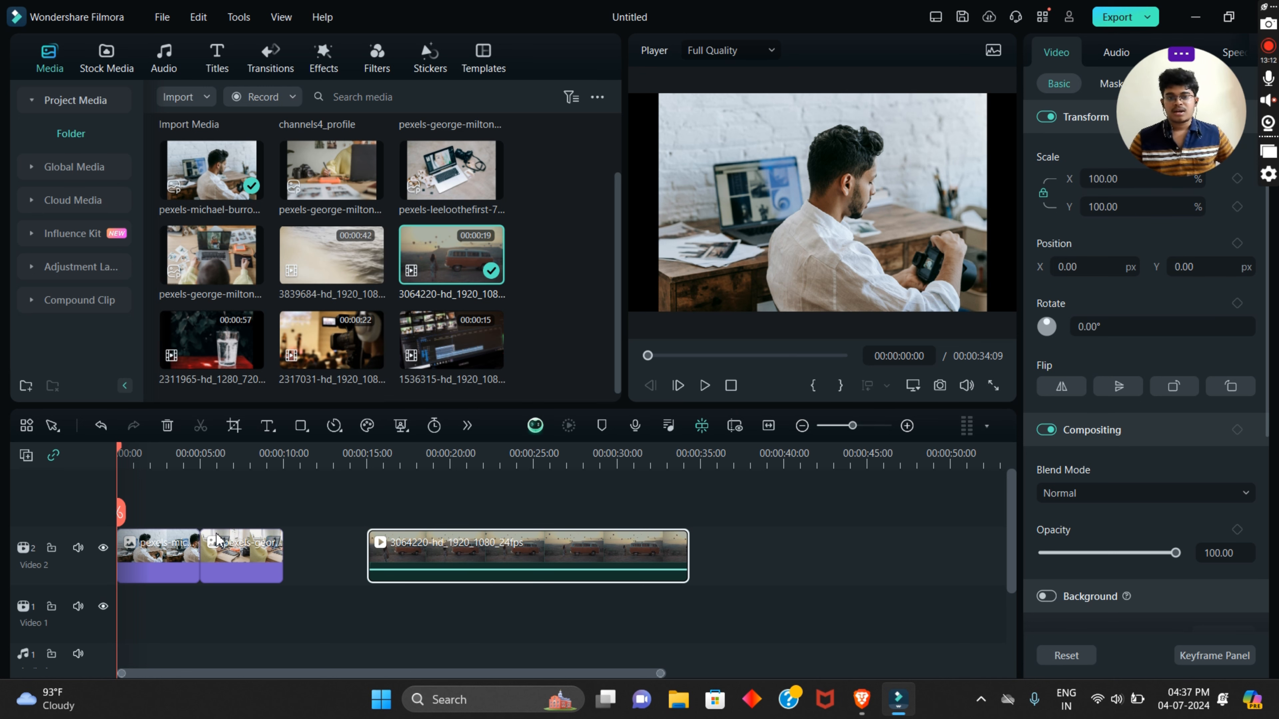
Step: Move the van video onto a new track above the first photo, starting at 00:00:01:17, and trim it to about 2 seconds
click(145, 464)
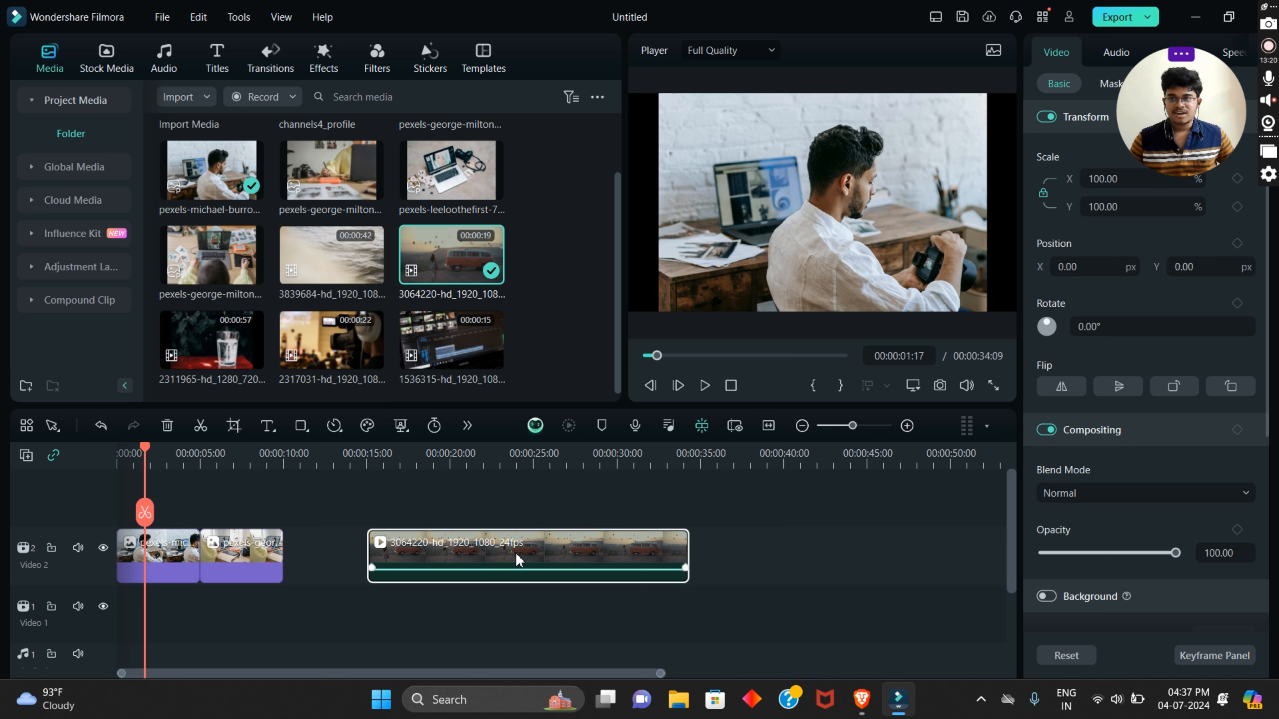
drag(517, 554, 305, 508)
drag(463, 568, 180, 574)
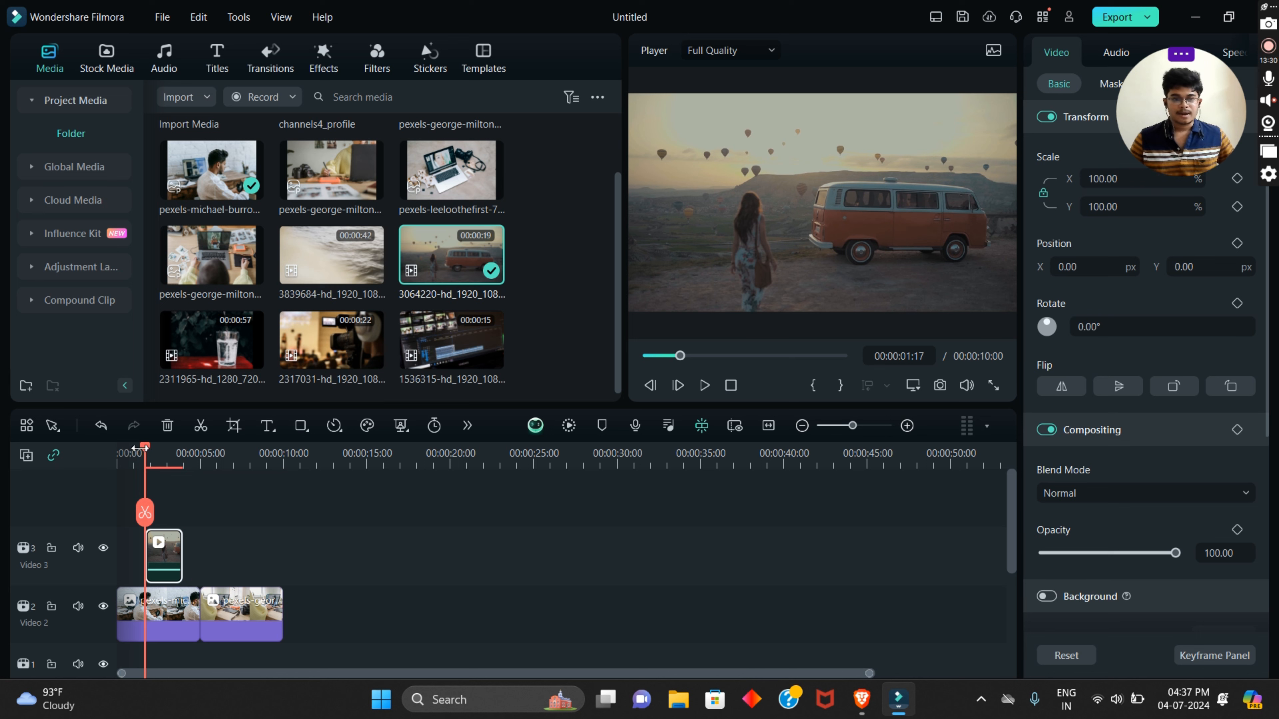
Step: Play the timeline from the start to check the van overlay, finishing with the playhead at 00:00:03:07
drag(144, 455, 117, 456)
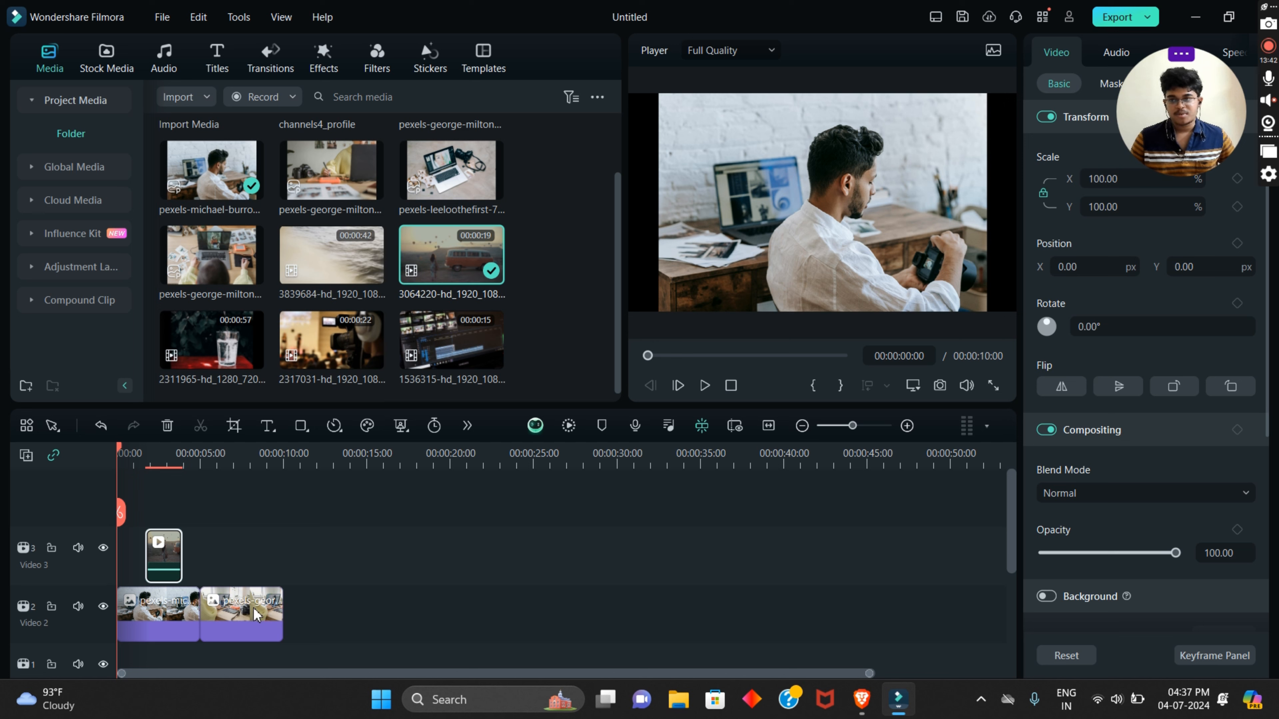
key(space)
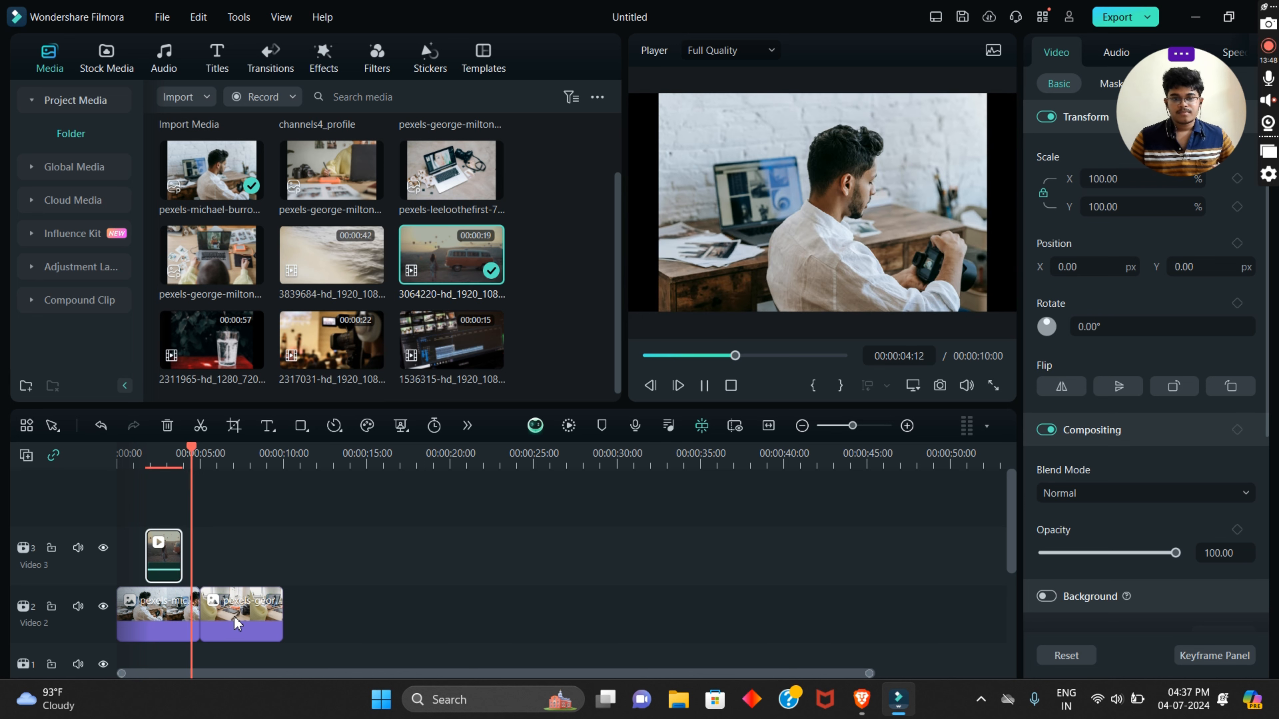
key(space)
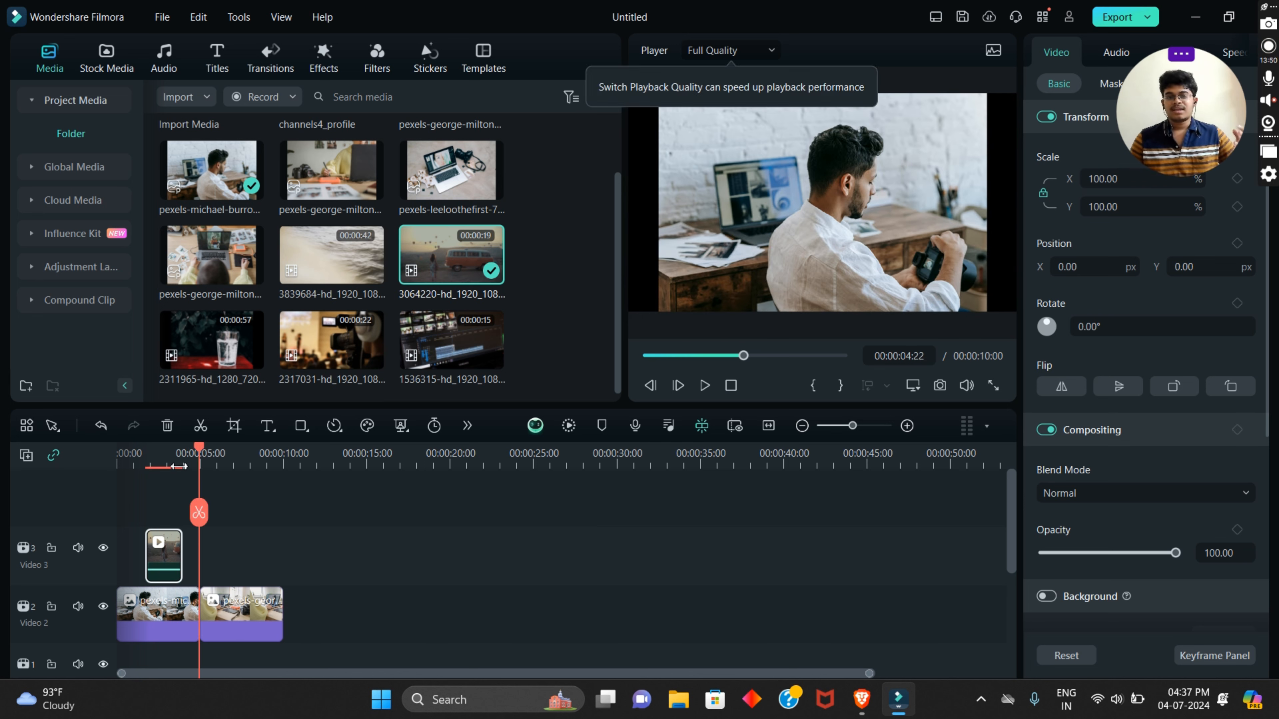
click(171, 456)
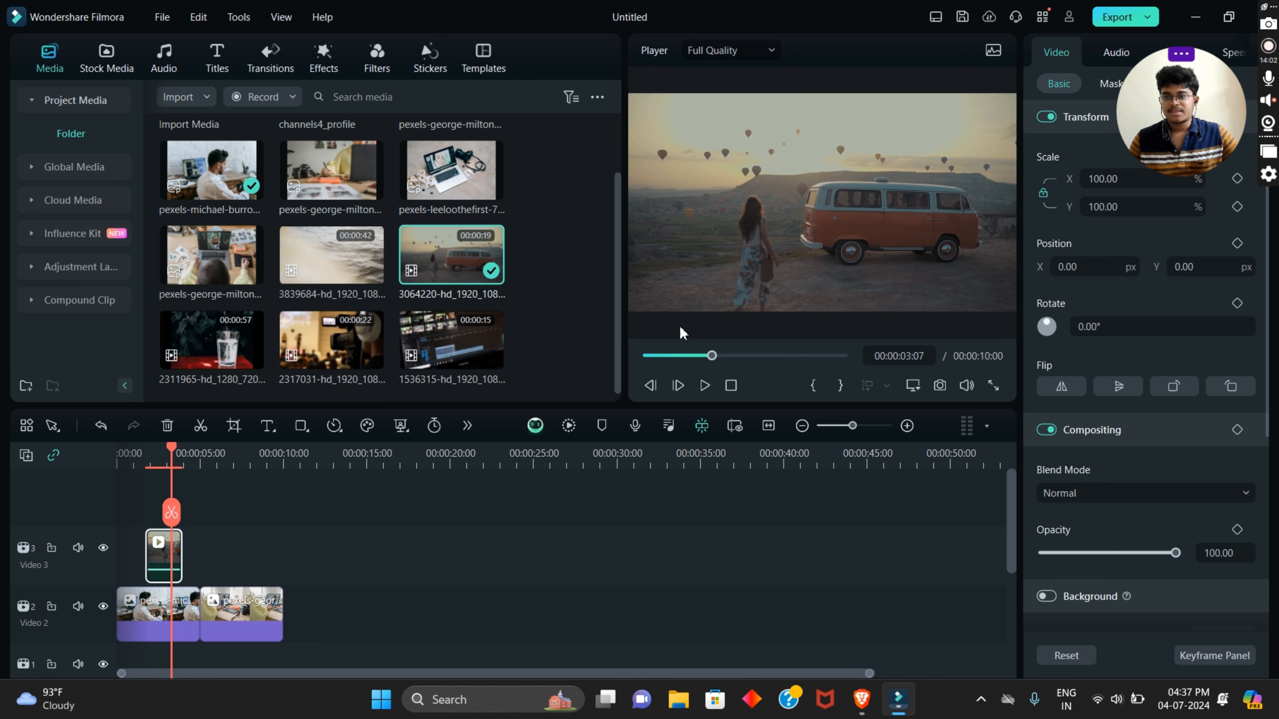
Step: Enlarge the van overlay freehand to about 108.5% and reposition it at about X -82 px, Y 46 px
click(867, 214)
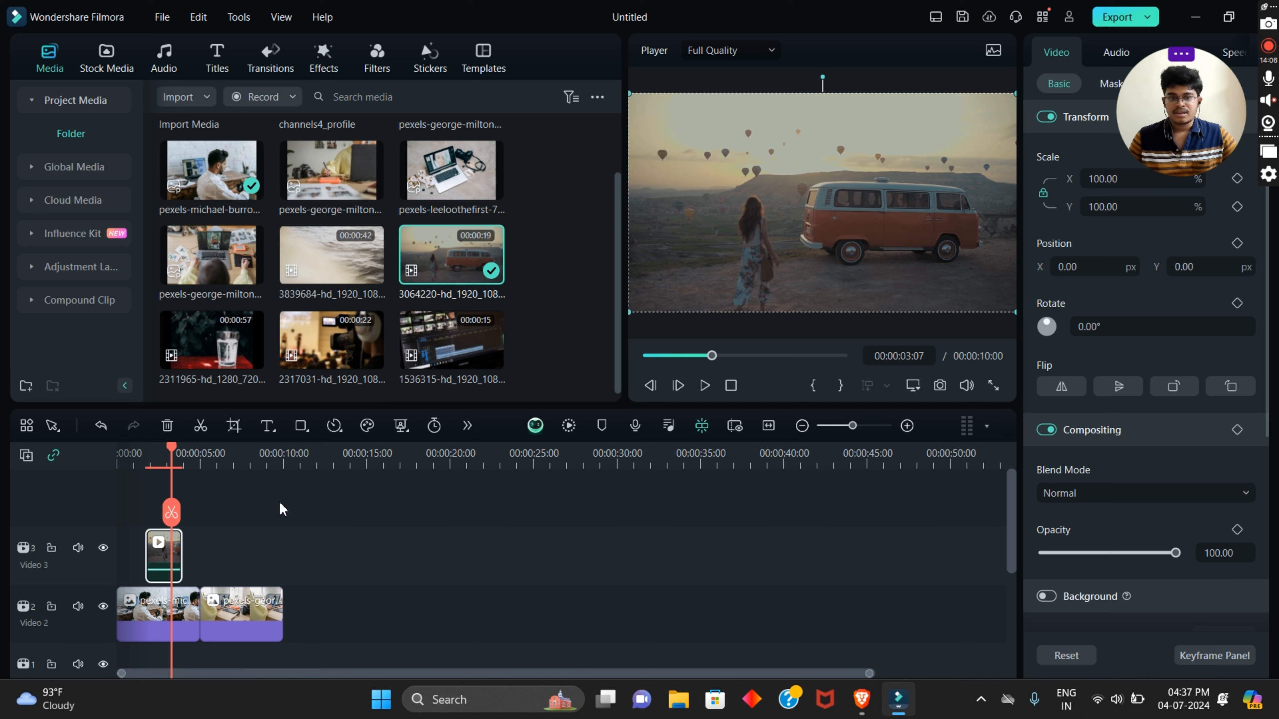
drag(885, 228, 839, 211)
drag(977, 297, 1079, 320)
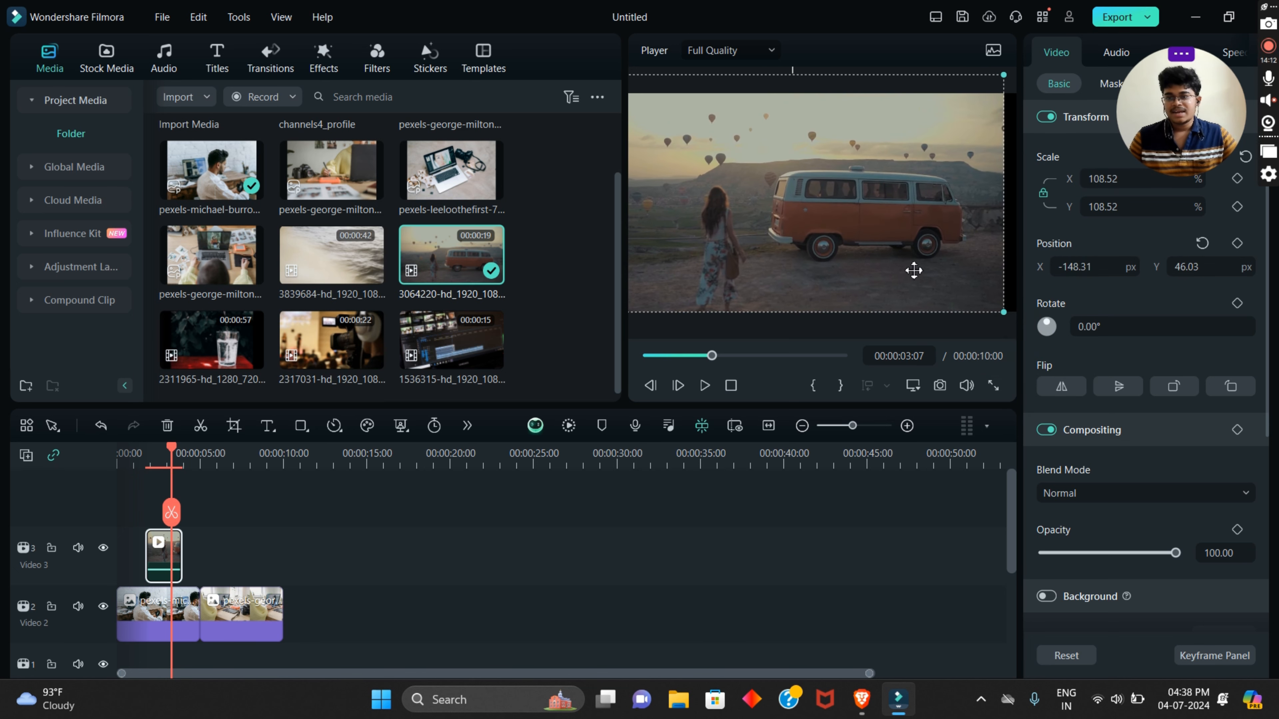
drag(911, 271, 966, 246)
drag(1180, 65, 1184, 142)
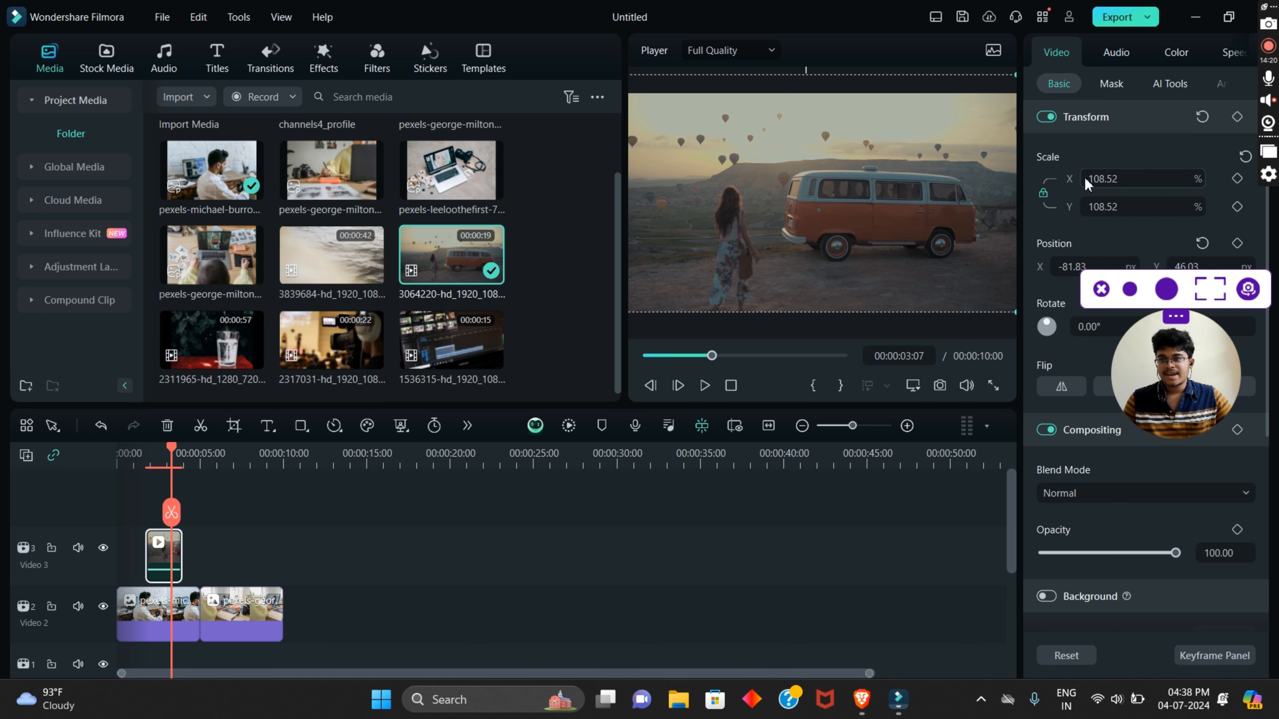
Step: Adjust the van overlay's linked X and Y scale to 102.52%
double_click(1109, 178)
text(100.52)
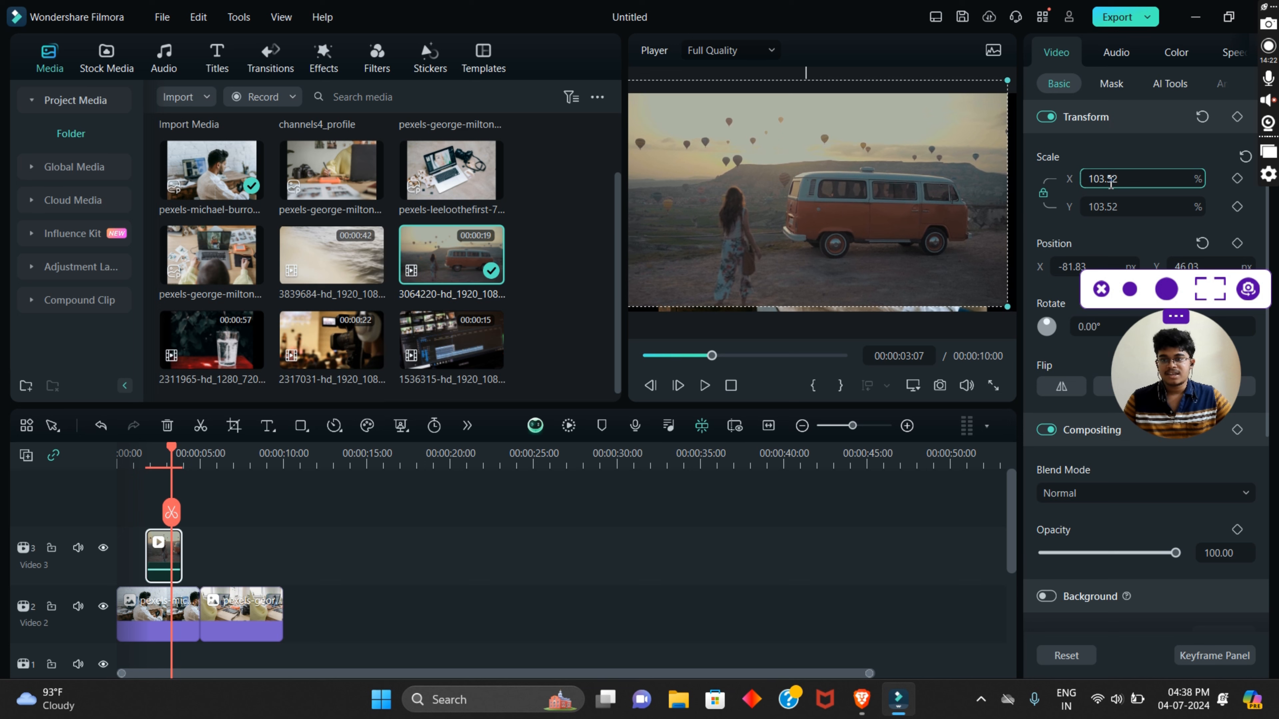
double_click(1109, 207)
scroll(1109, 214, down, 6)
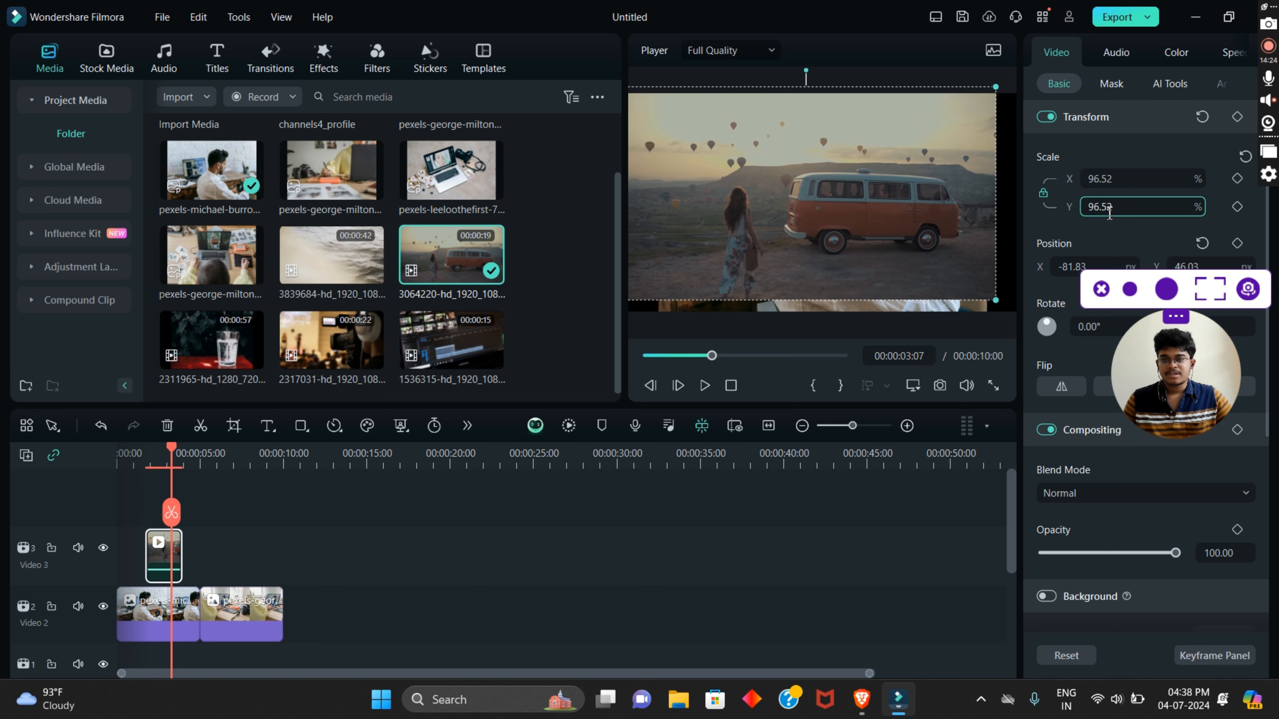
scroll(1109, 213, up, 8)
scroll(1109, 214, down, 1)
scroll(1109, 213, up, 1)
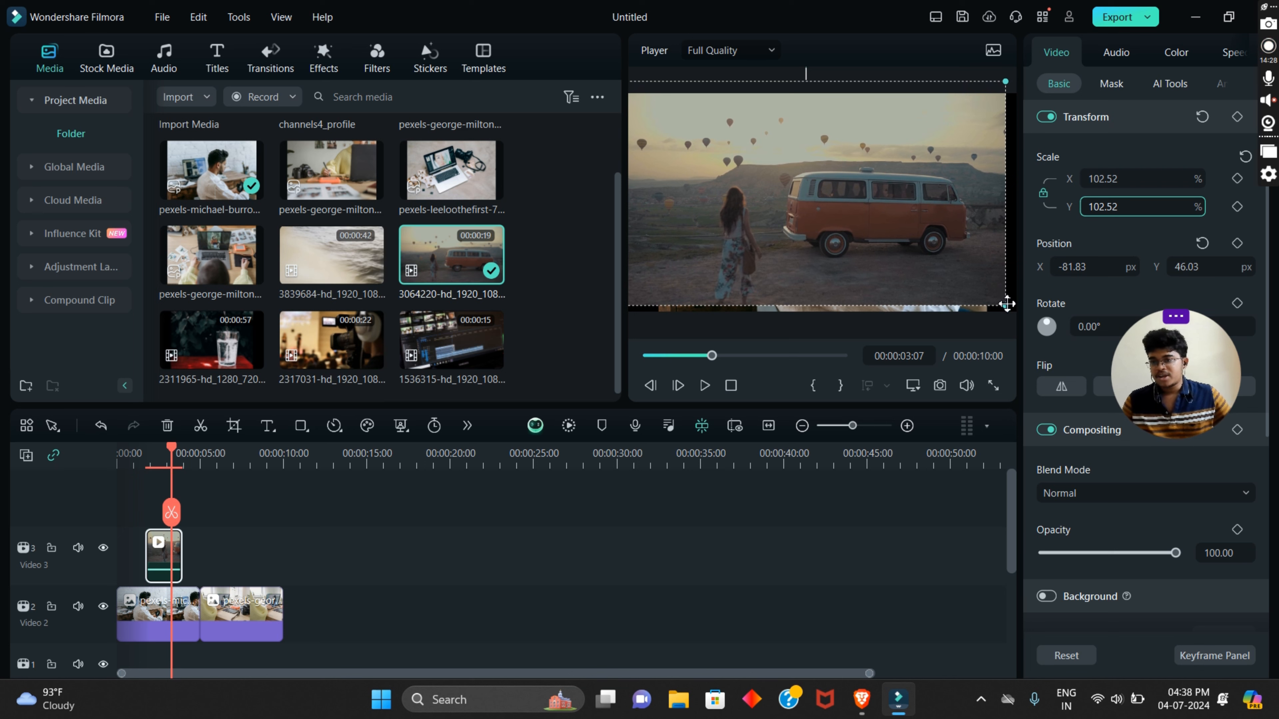
Step: Shrink the van overlay to about 46% and place it over the photo at about X -304 px, Y 202 px
drag(1005, 307, 783, 183)
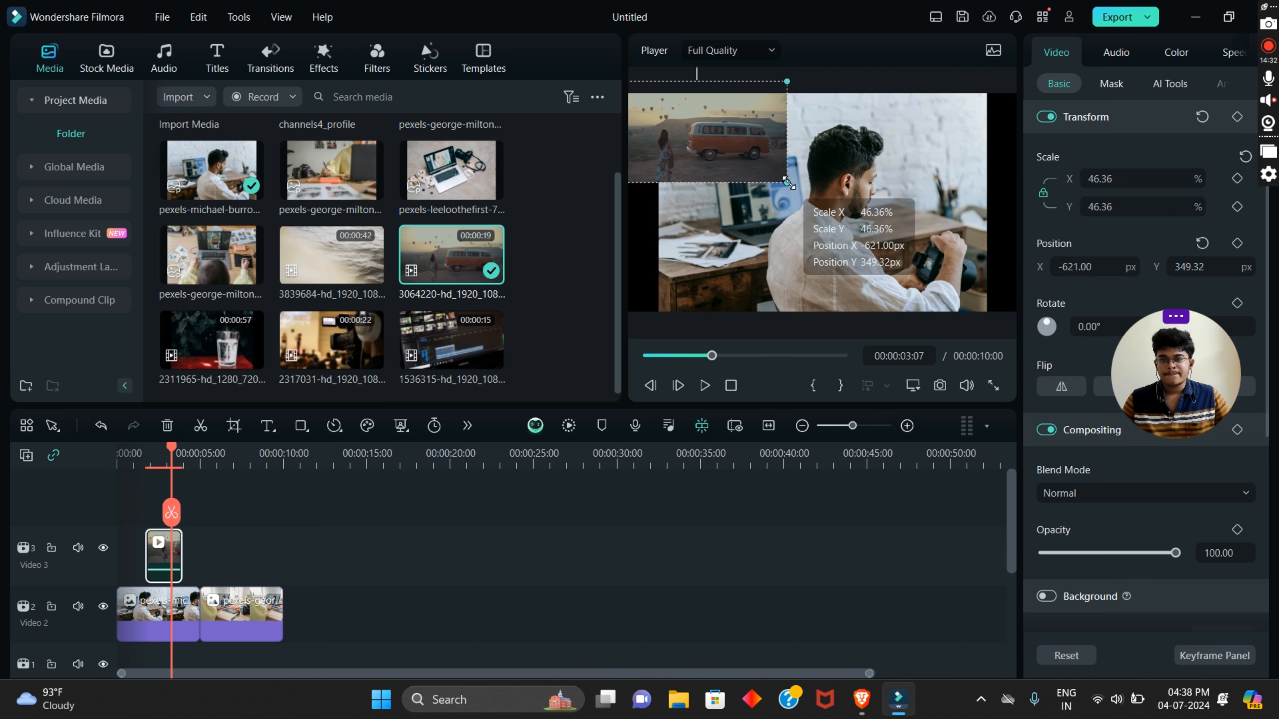
drag(714, 129, 779, 159)
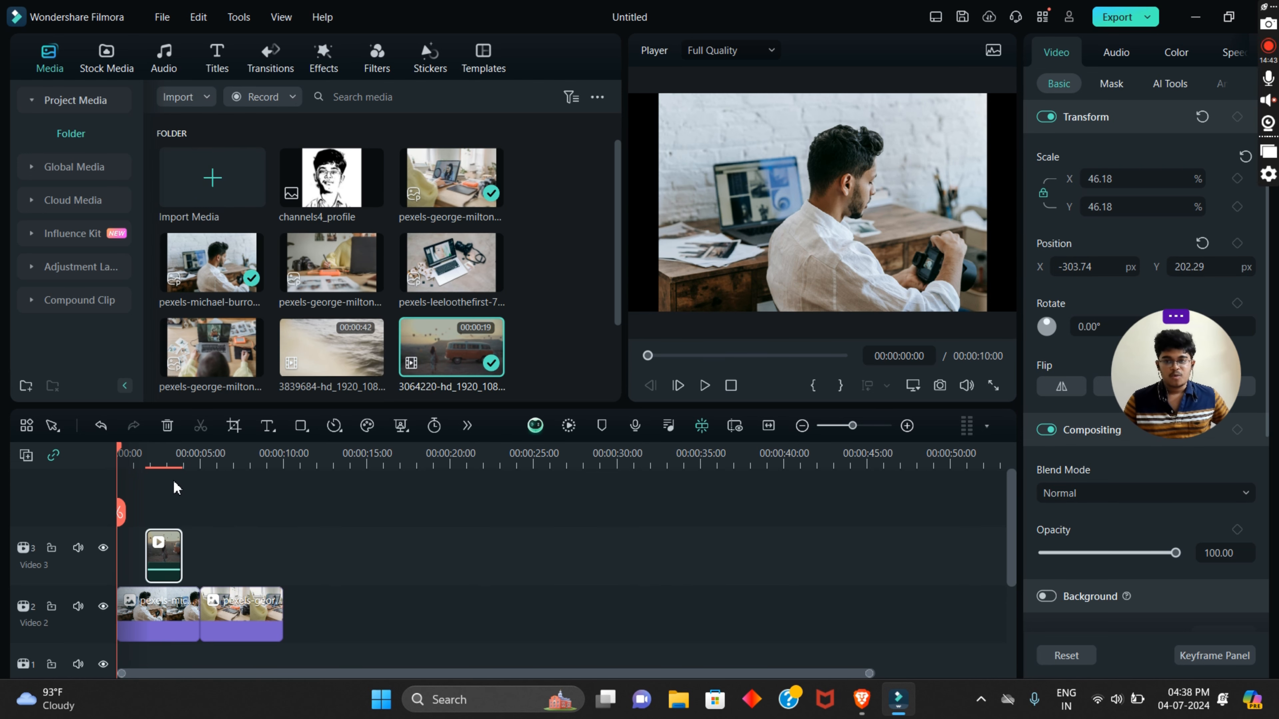
Step: Play the timeline from the start to check the picture-in-picture van overlay, stopping at 00:00:05:09
key(space)
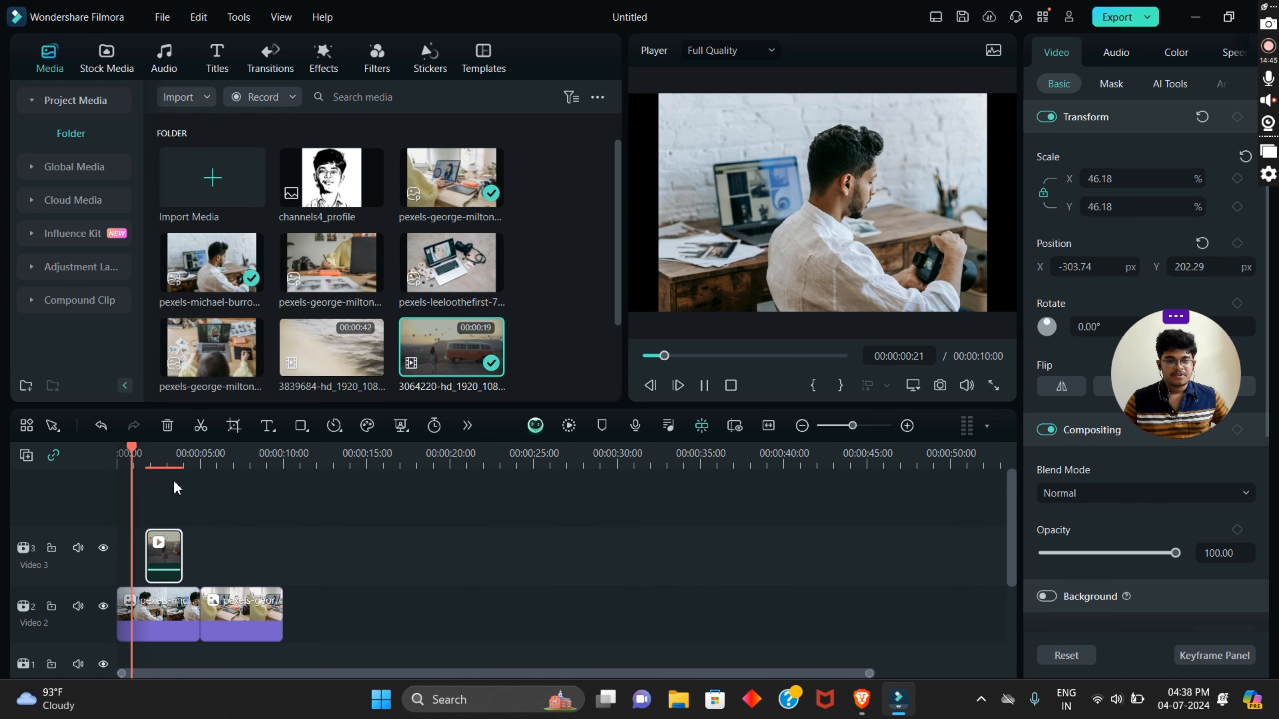
key(space)
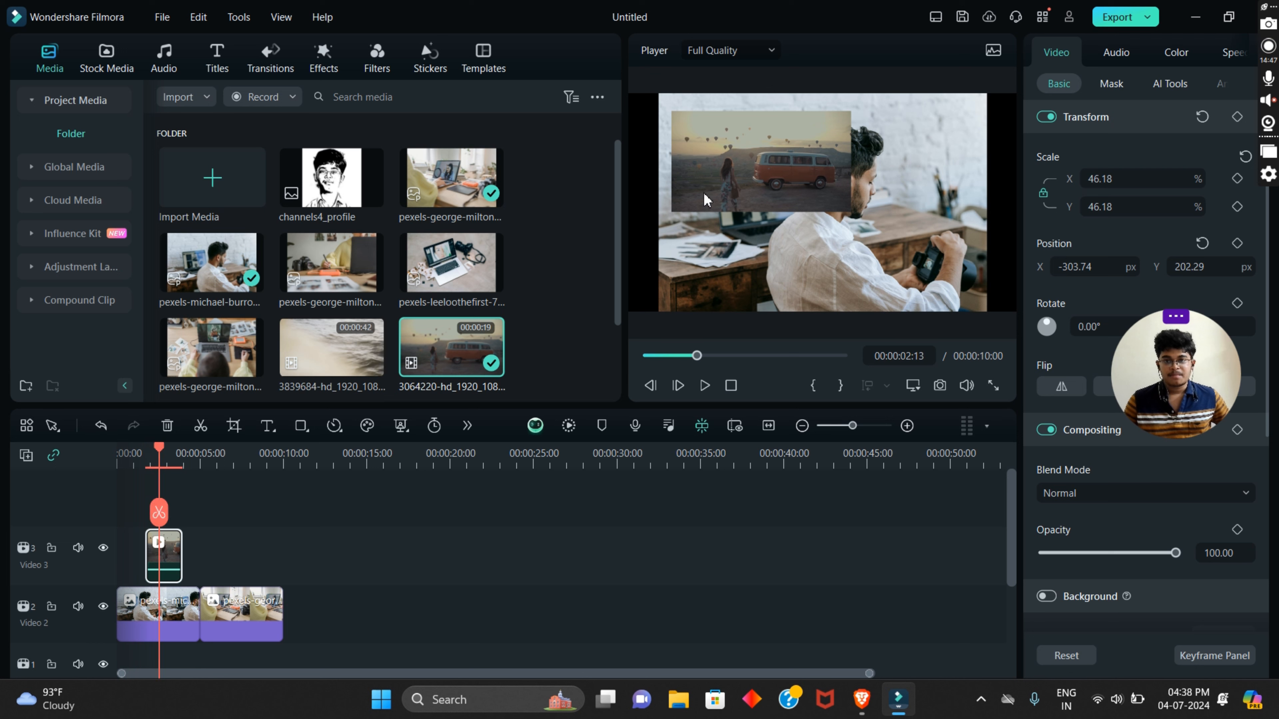
key(space)
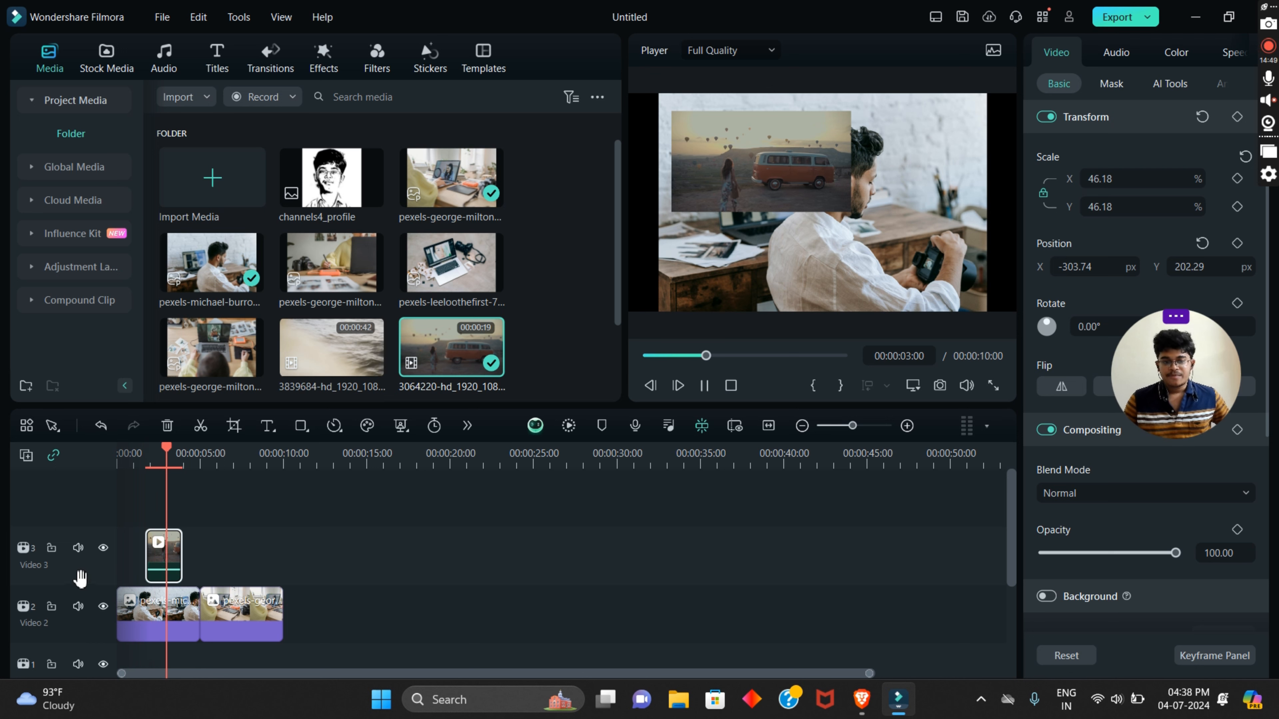
key(space)
key(Home)
key(space)
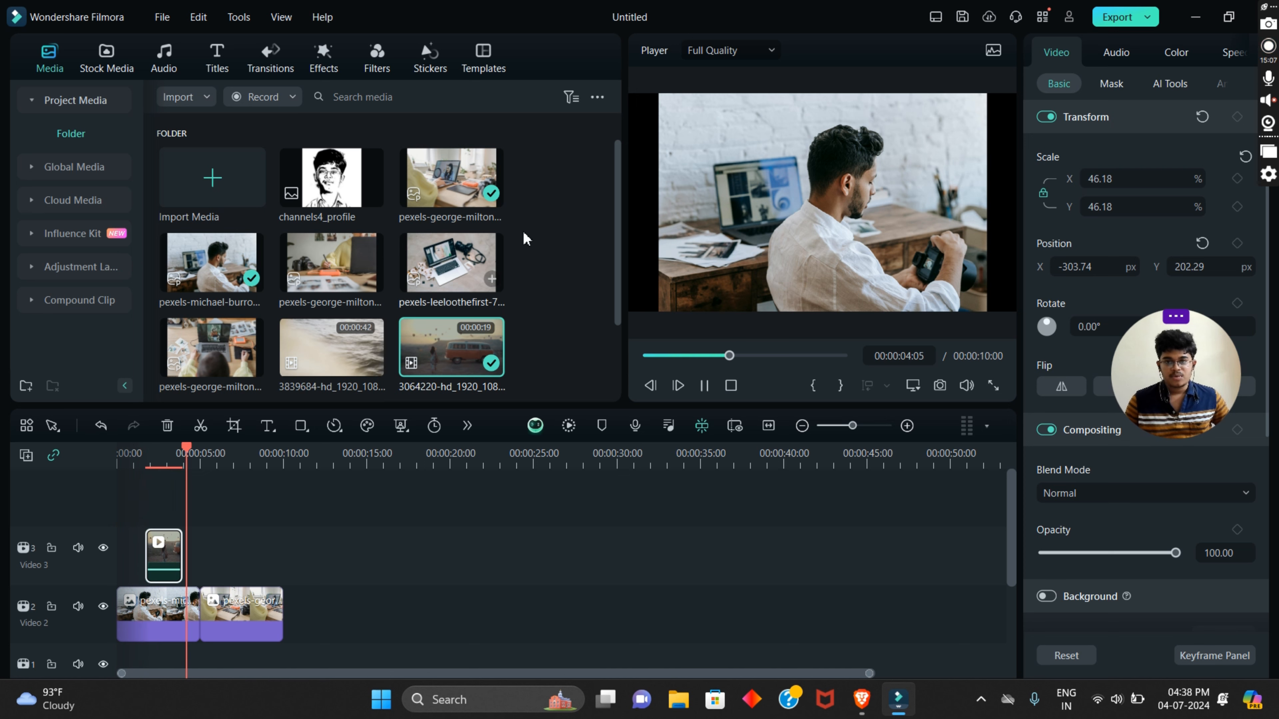
key(space)
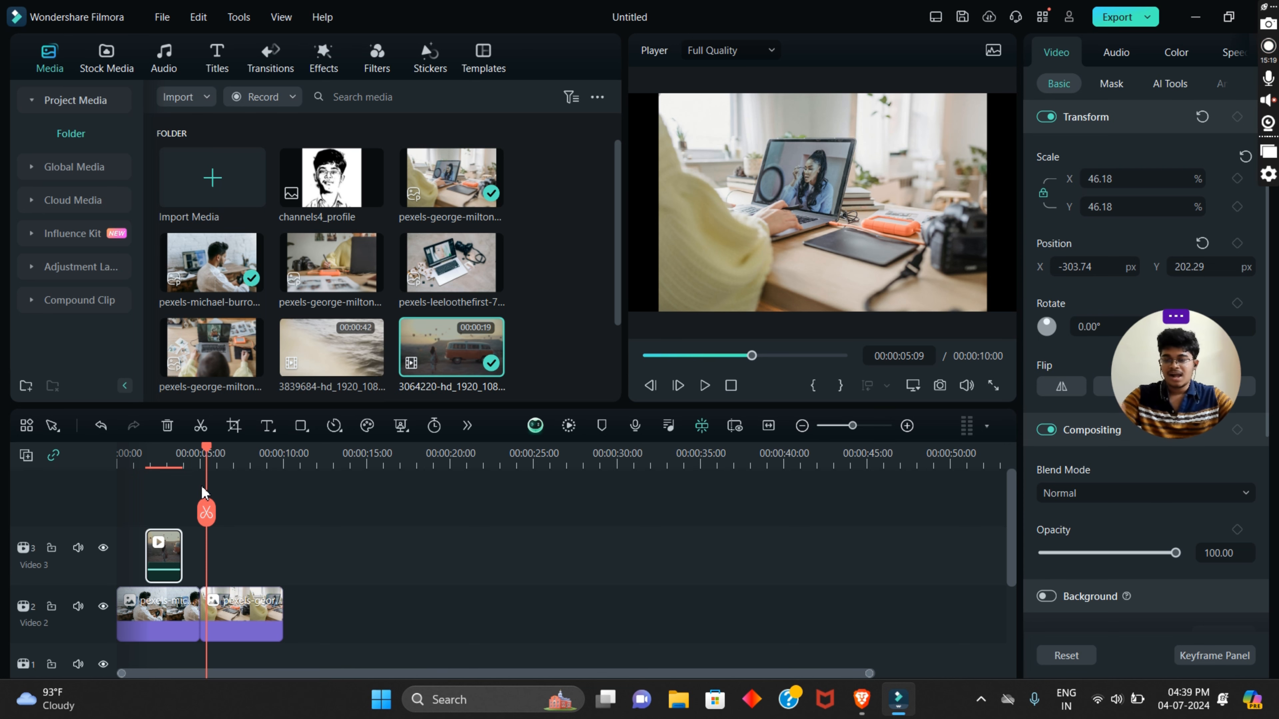
Step: Move the van clip onto Video 1 directly after the second photo and play the timeline
scroll(513, 511, down, 2)
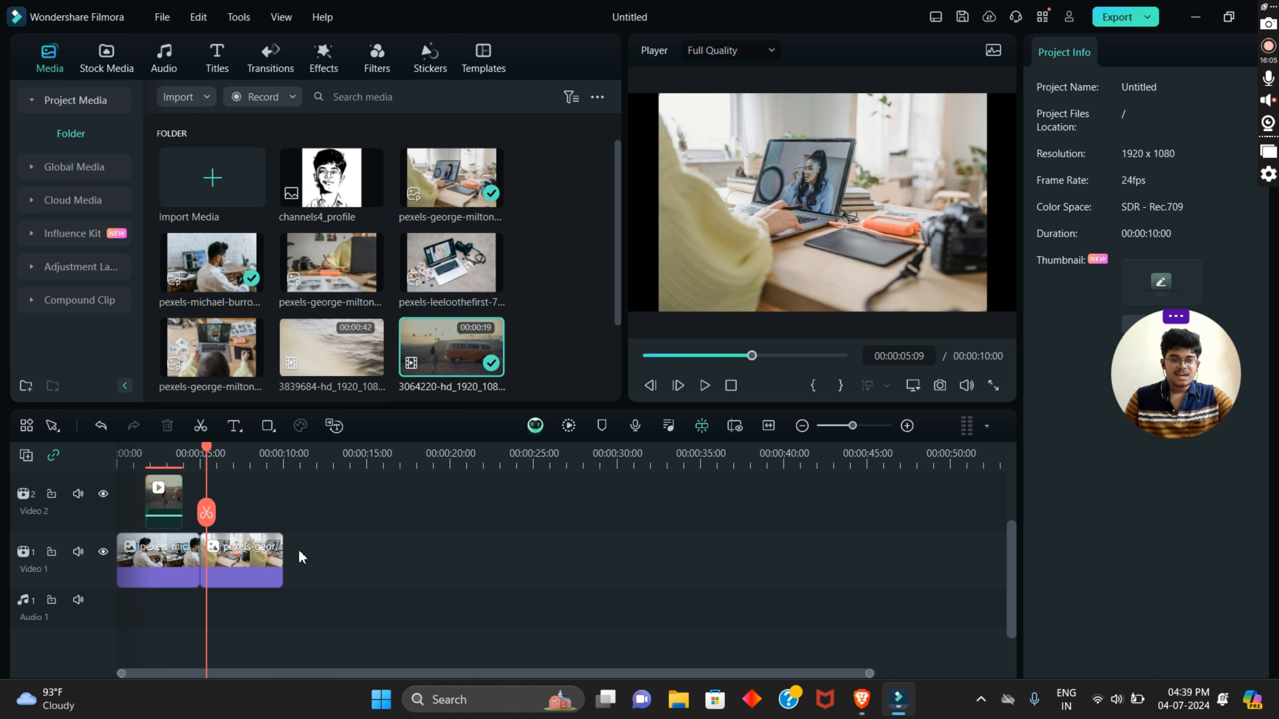
drag(301, 557, 196, 585)
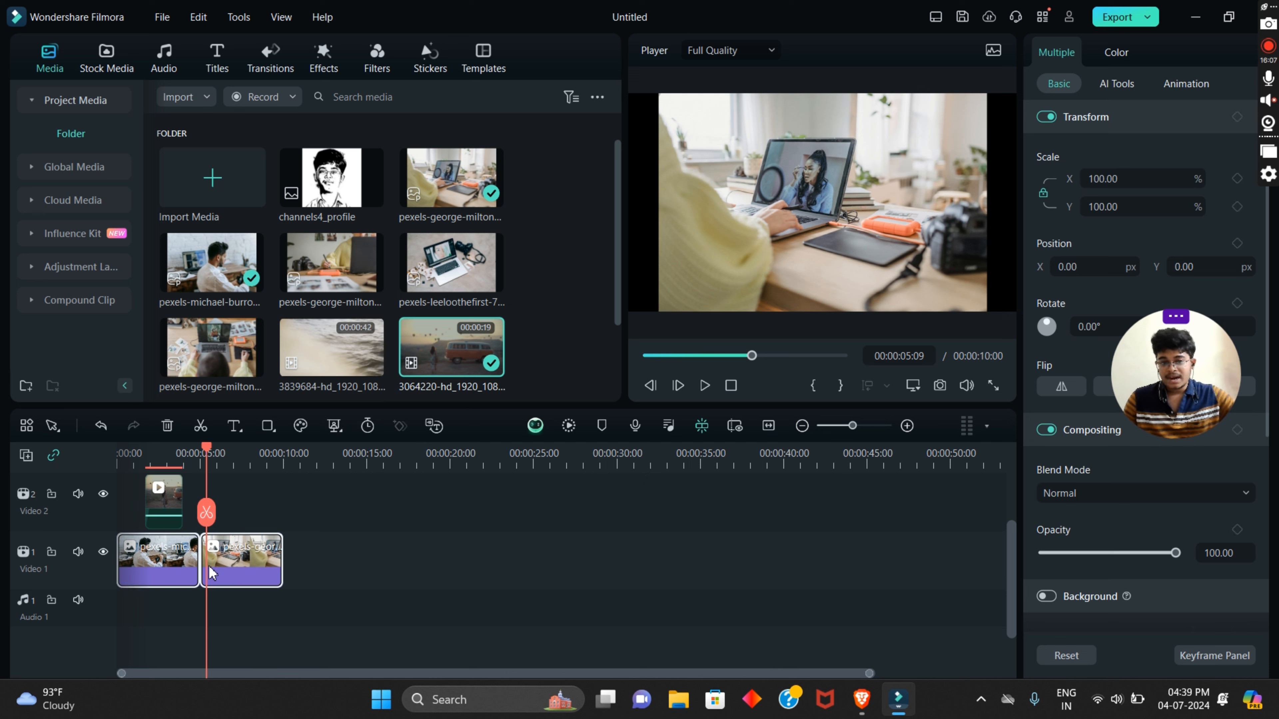
click(209, 573)
drag(201, 450, 302, 554)
key(space)
key(space)
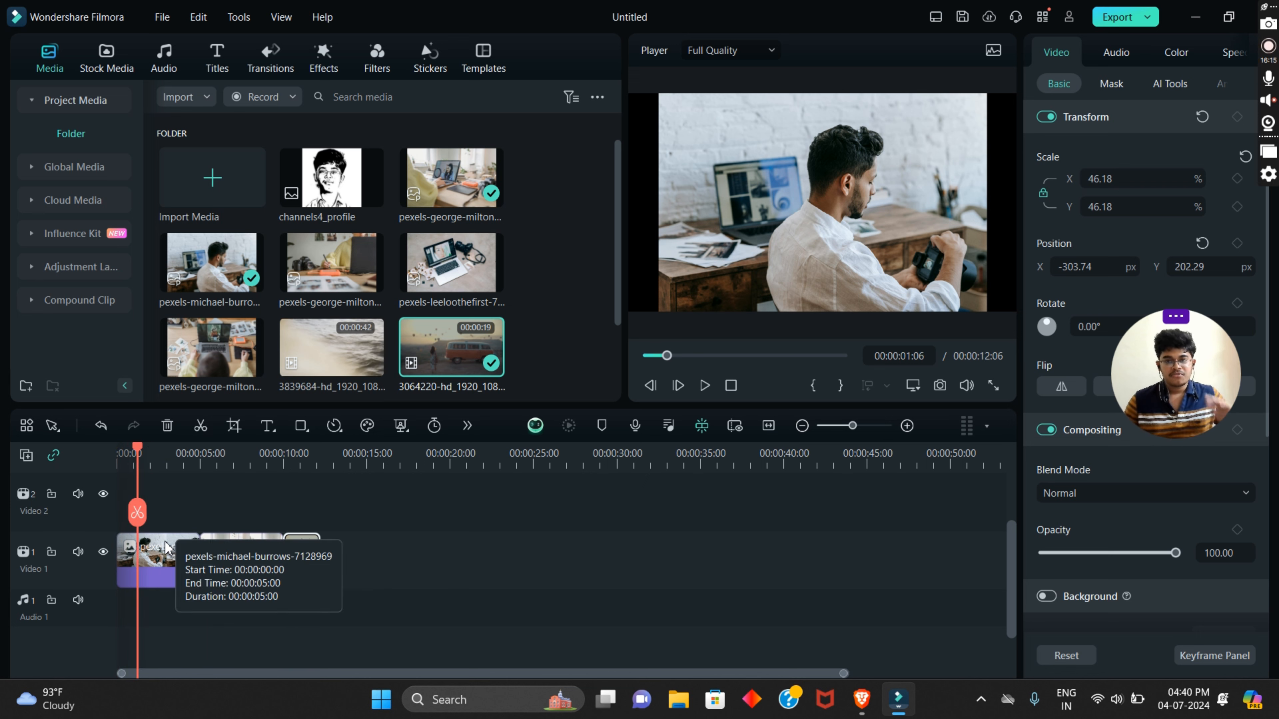
Step: Move the van clip to Video 2 above the first photo, starting at 00:00:01:06, and play the overlay to check it
drag(295, 550, 150, 504)
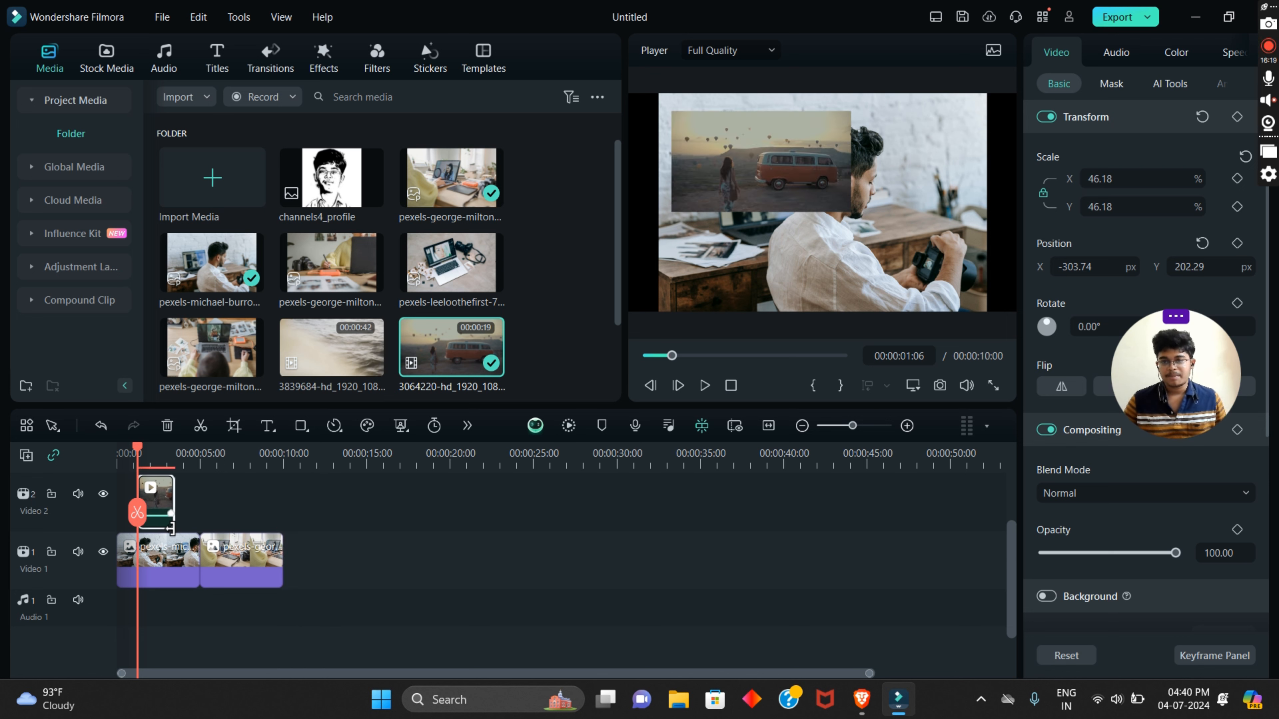
click(126, 453)
key(space)
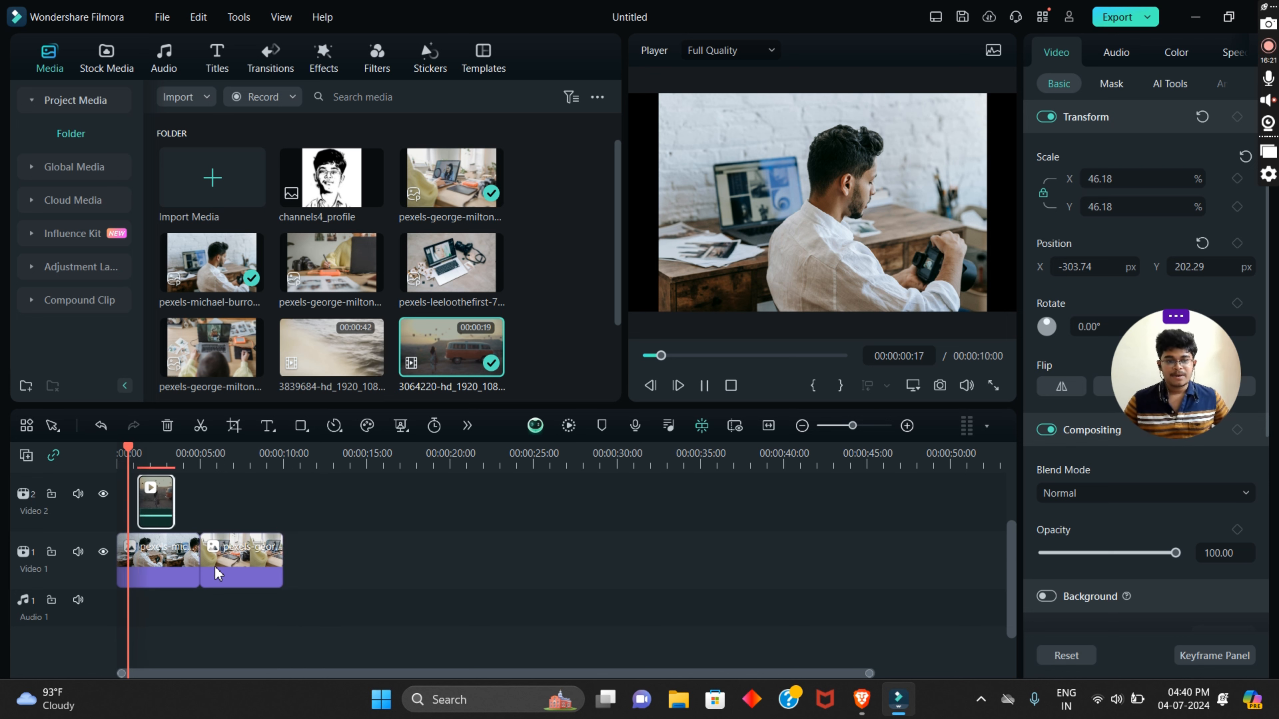
key(space)
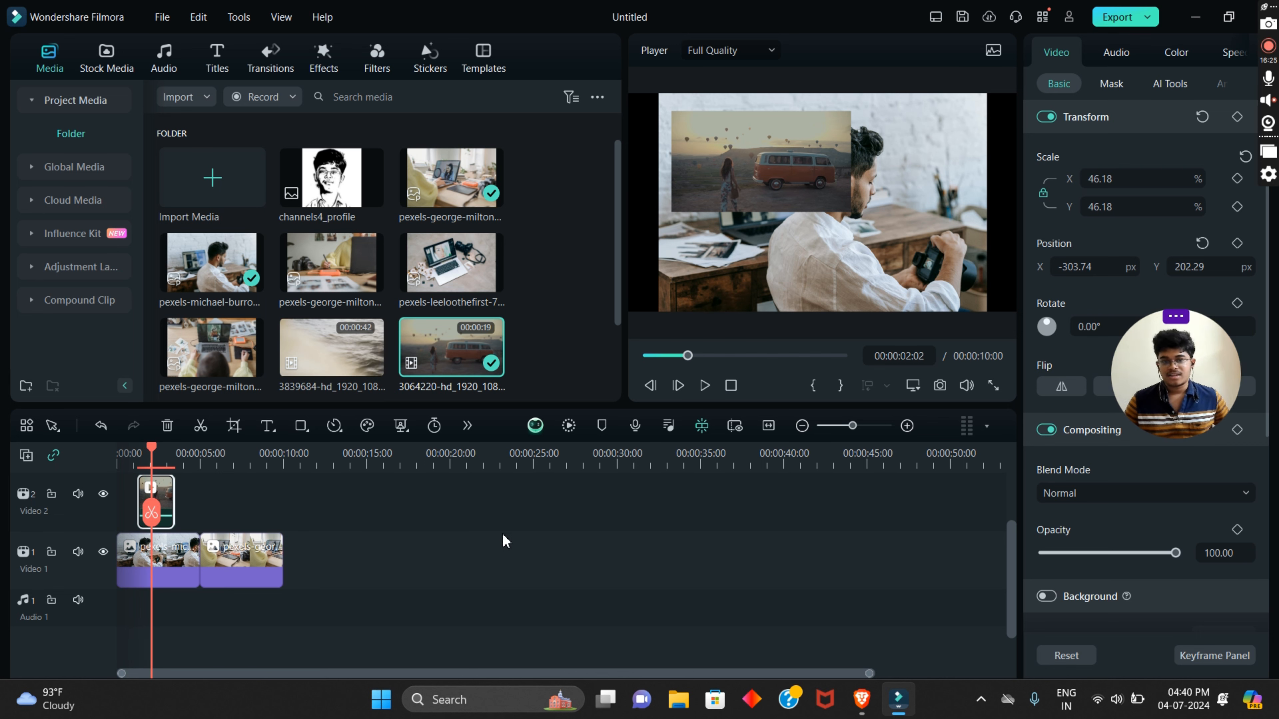
Step: Add the channels4_profile image to Video 3 at 00:00:01:06, shrink it to about 35% and center it over the van overlay
scroll(504, 541, up, 1)
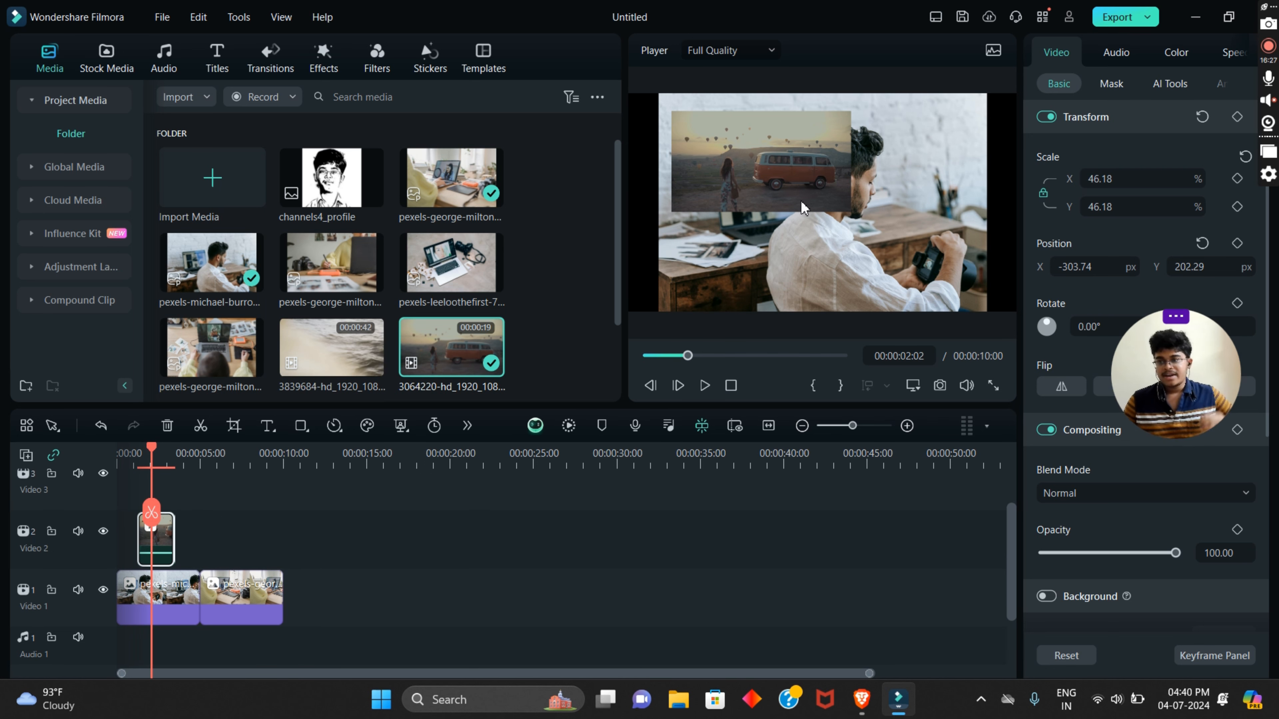
drag(332, 184, 150, 554)
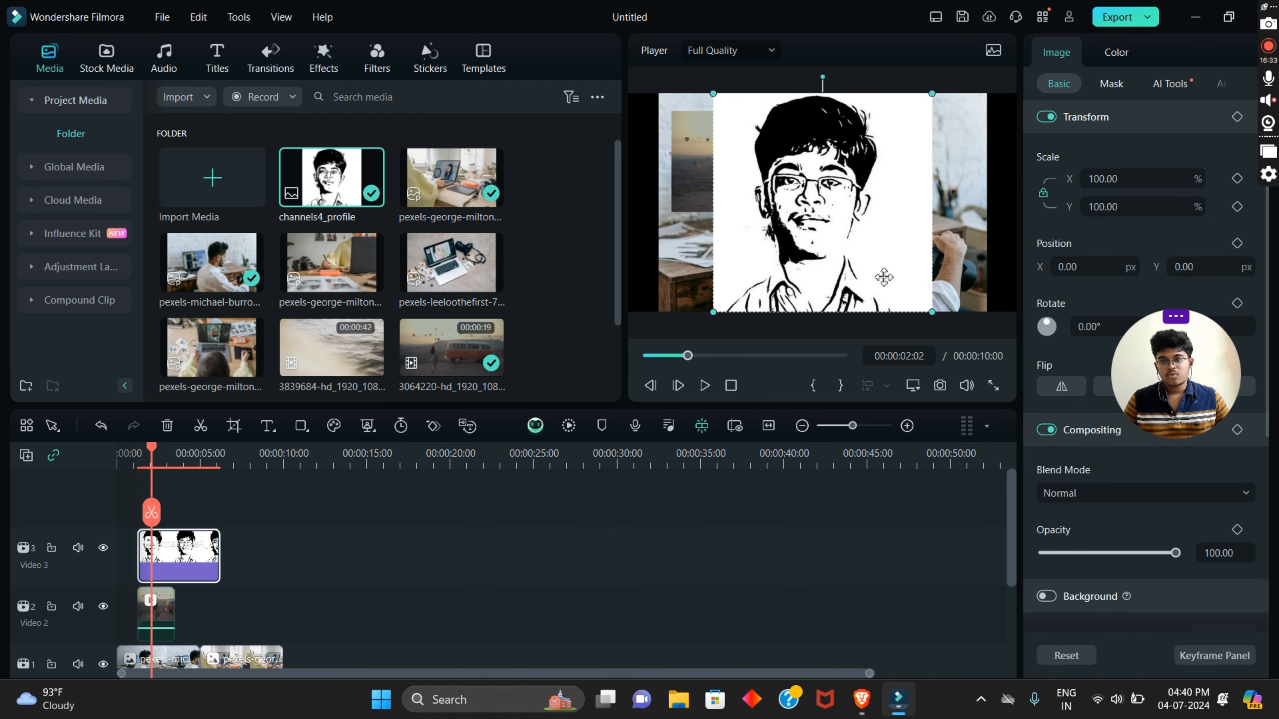
drag(934, 316, 773, 174)
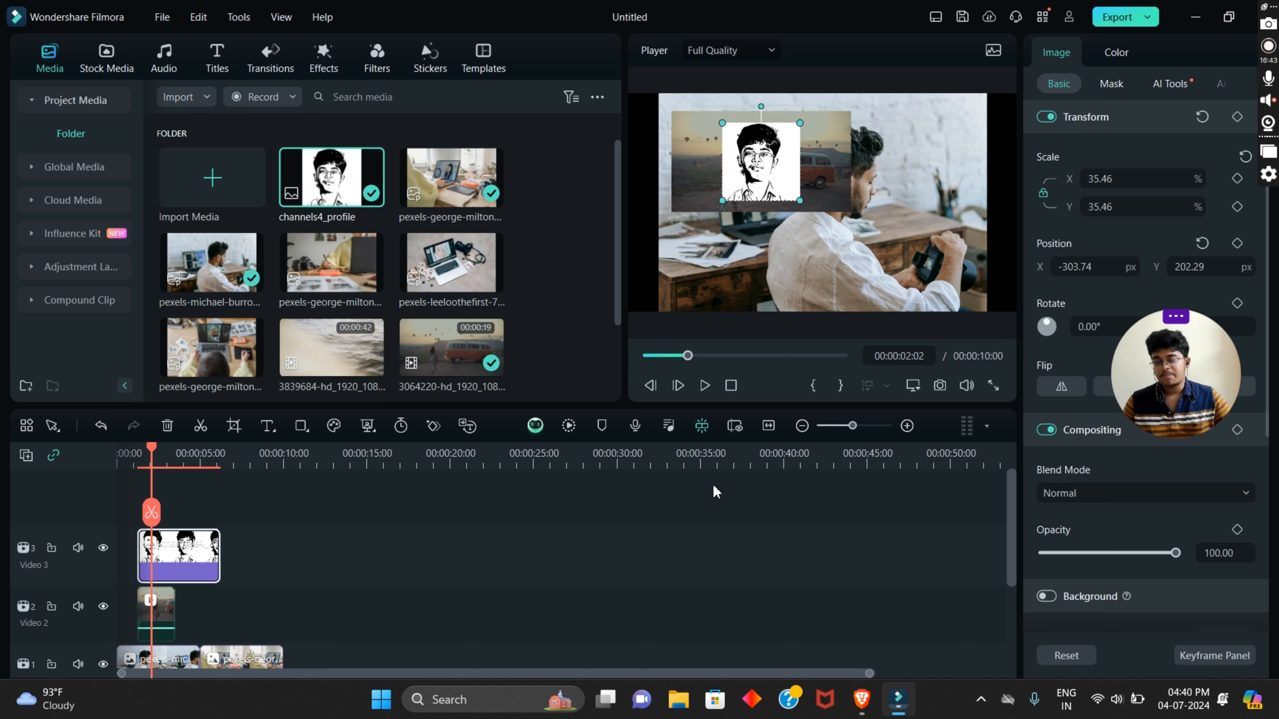
scroll(675, 537, down, 1)
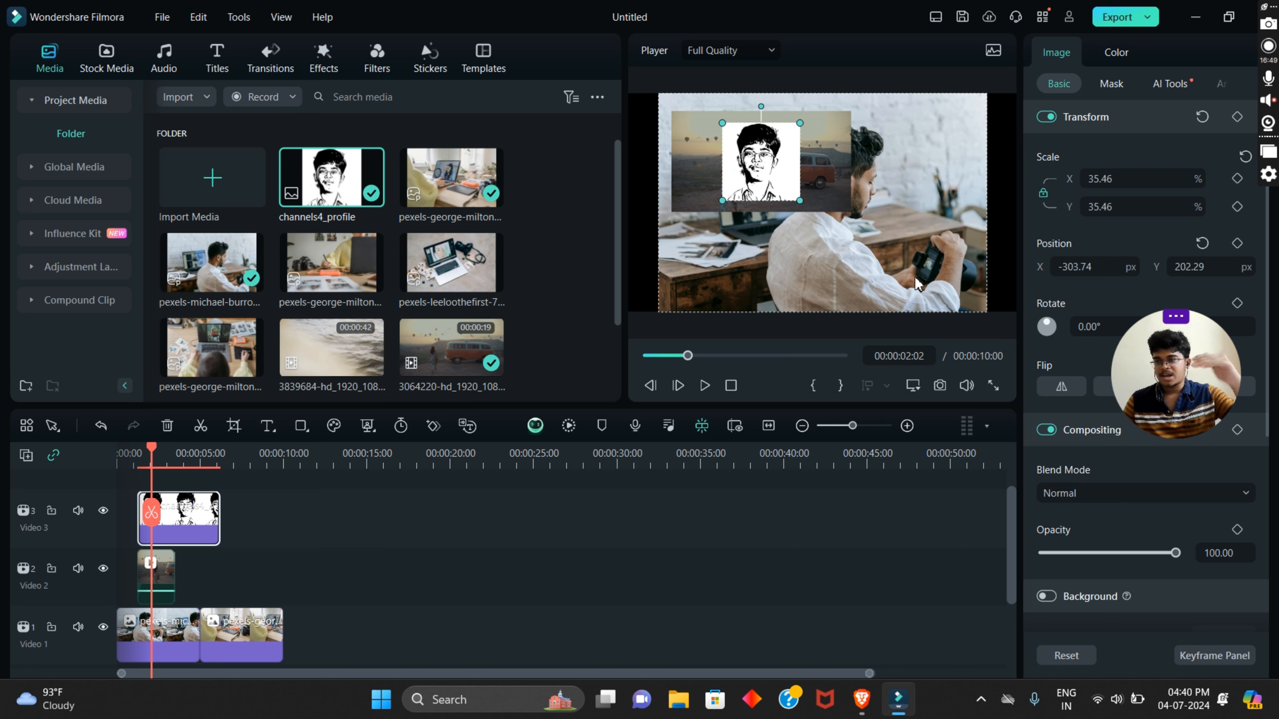
key(ctrl+z)
drag(755, 149, 761, 160)
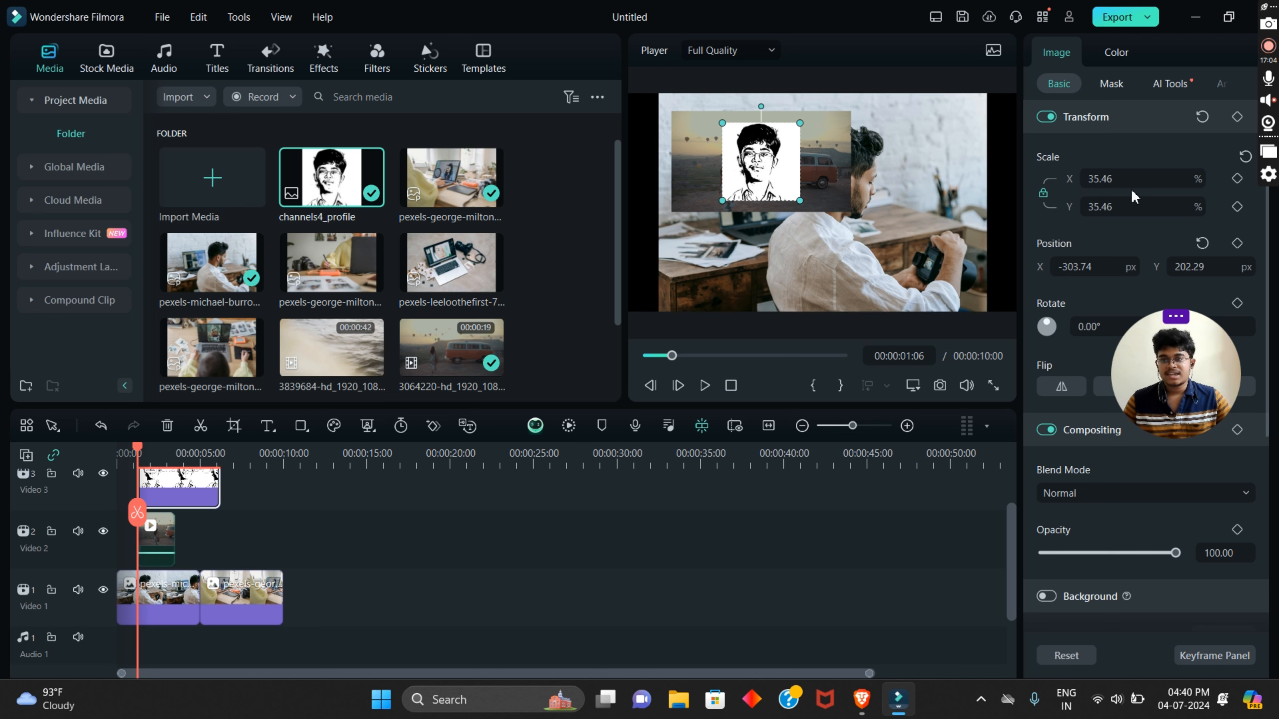
Step: Shift the profile image horizontally to an X position of -298.74 px
click(1140, 180)
click(1135, 214)
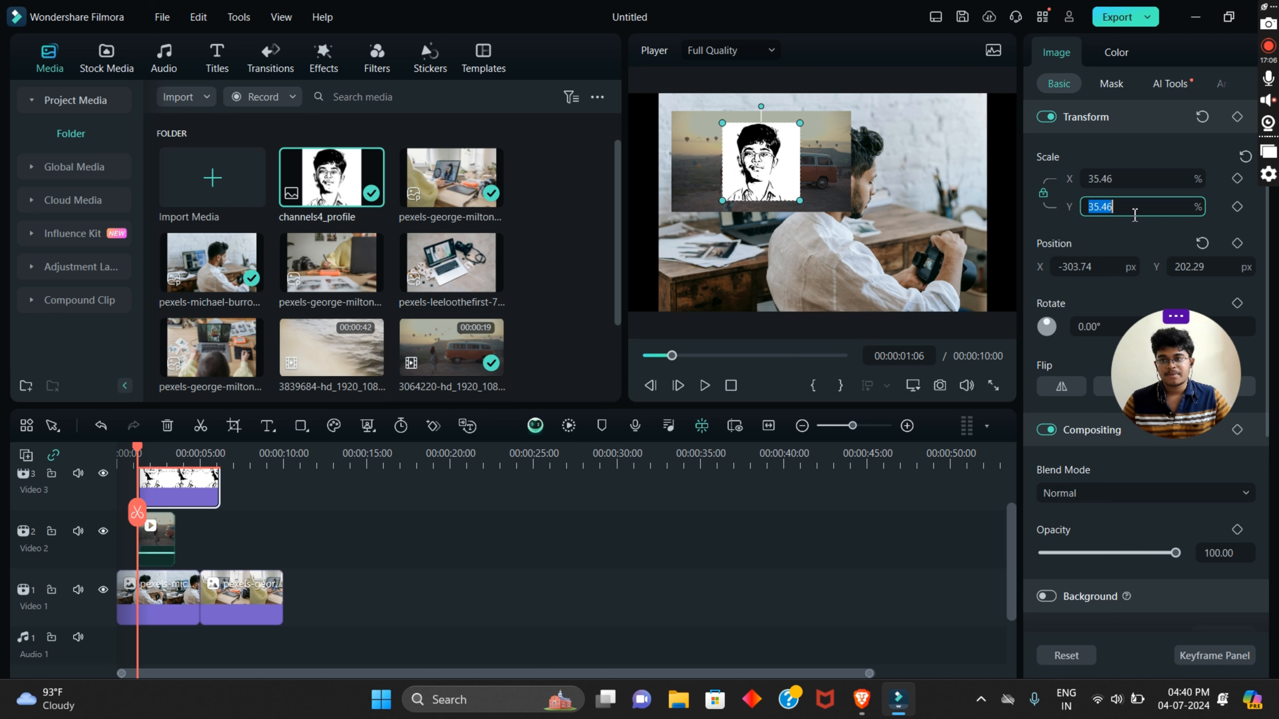
click(1093, 267)
scroll(1093, 267, up, 5)
click(1217, 268)
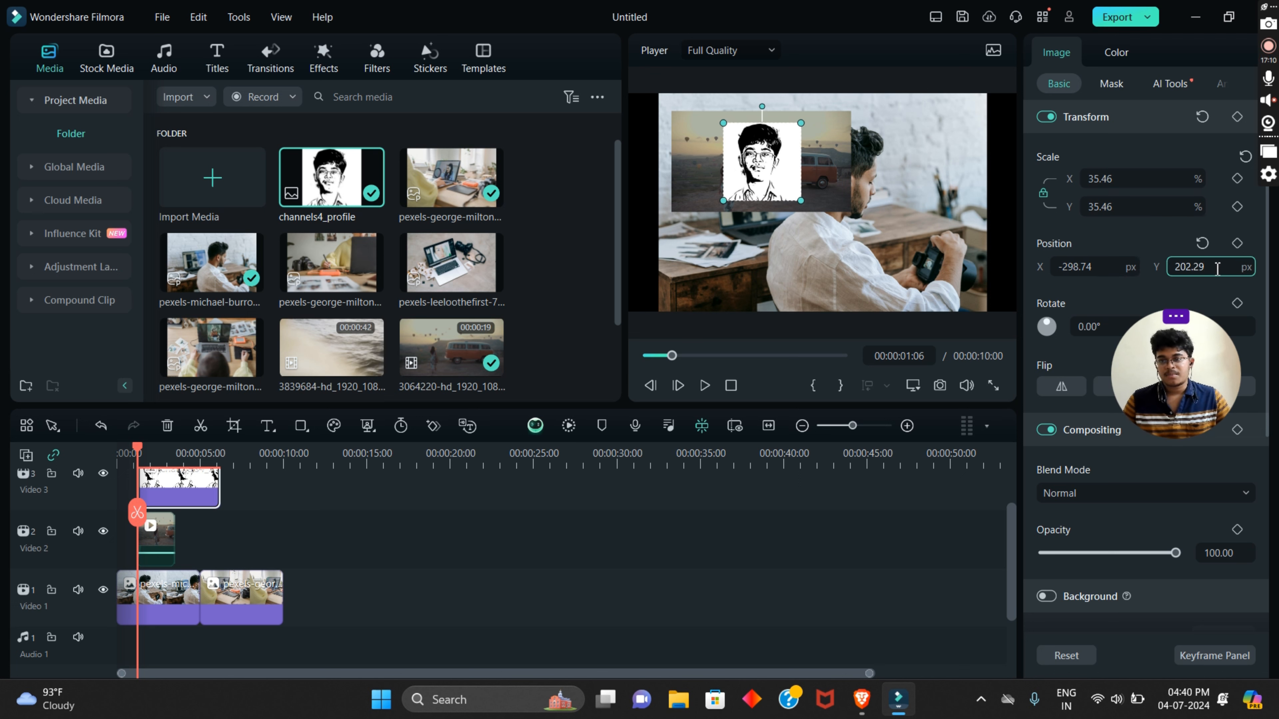
Step: Rotate the profile image to 6.00° and try the horizontal flip, turning it back off
click(1093, 327)
scroll(1093, 327, down, 7)
scroll(1093, 327, up, 13)
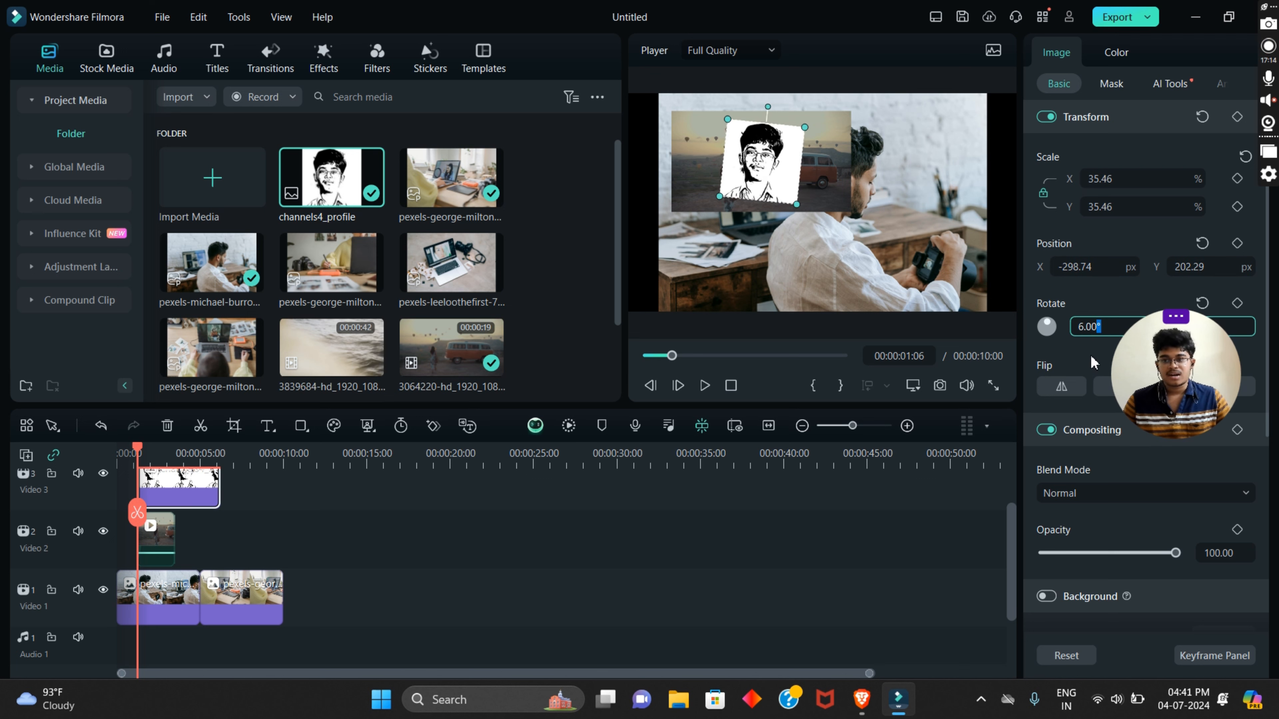
click(1063, 388)
click(1063, 388)
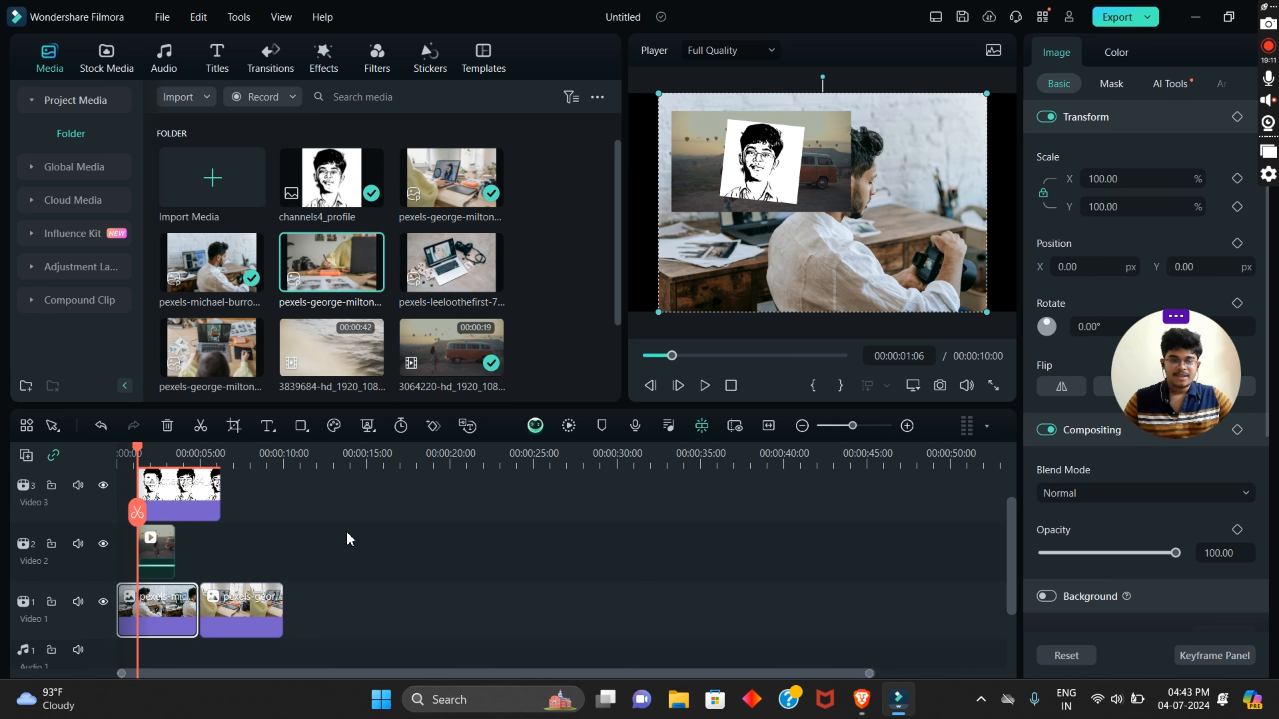
Step: Select the profile image, the van clip and the first photo in turn to examine the three stacked layers
scroll(226, 527, down, 2)
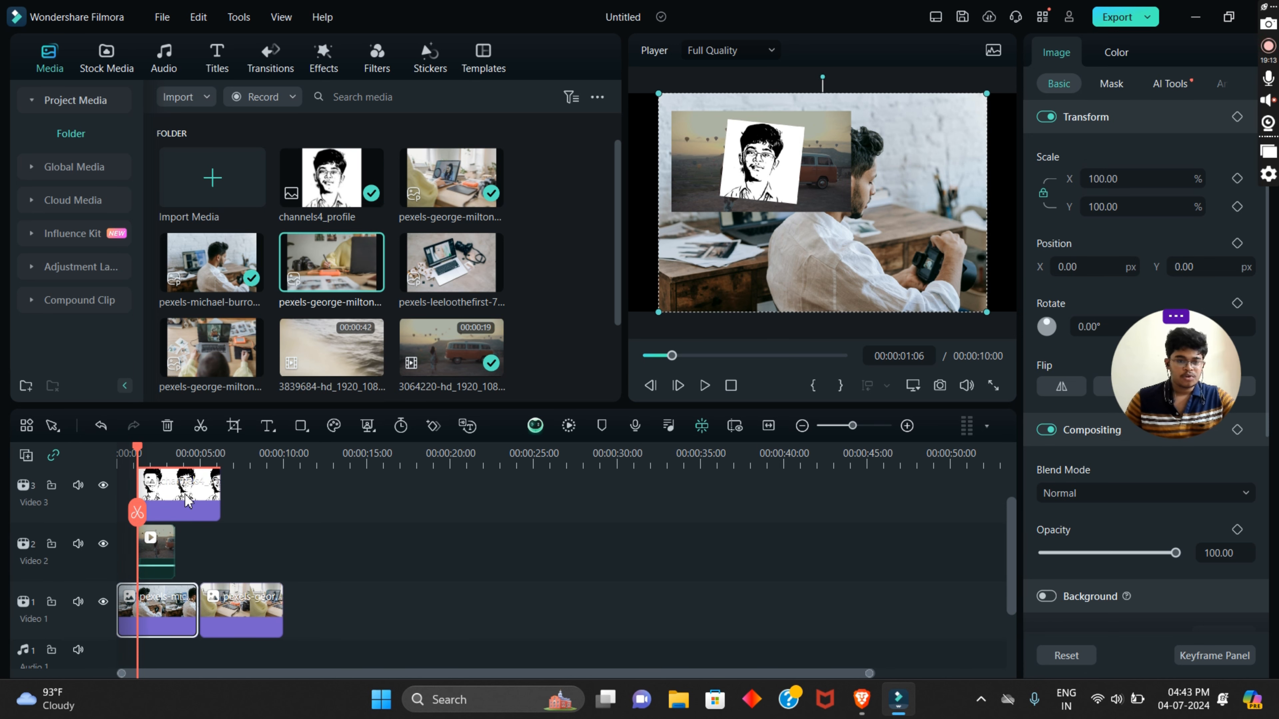
click(168, 504)
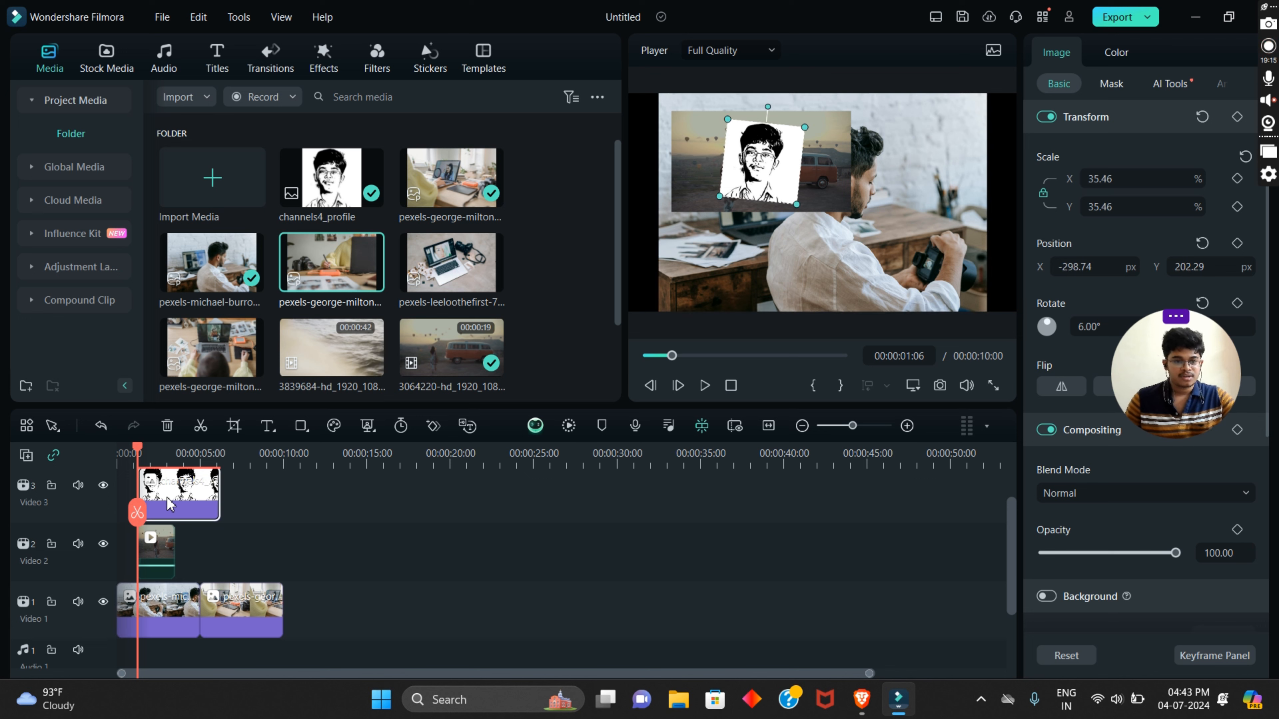
click(162, 548)
click(163, 599)
scroll(166, 594, down, 1)
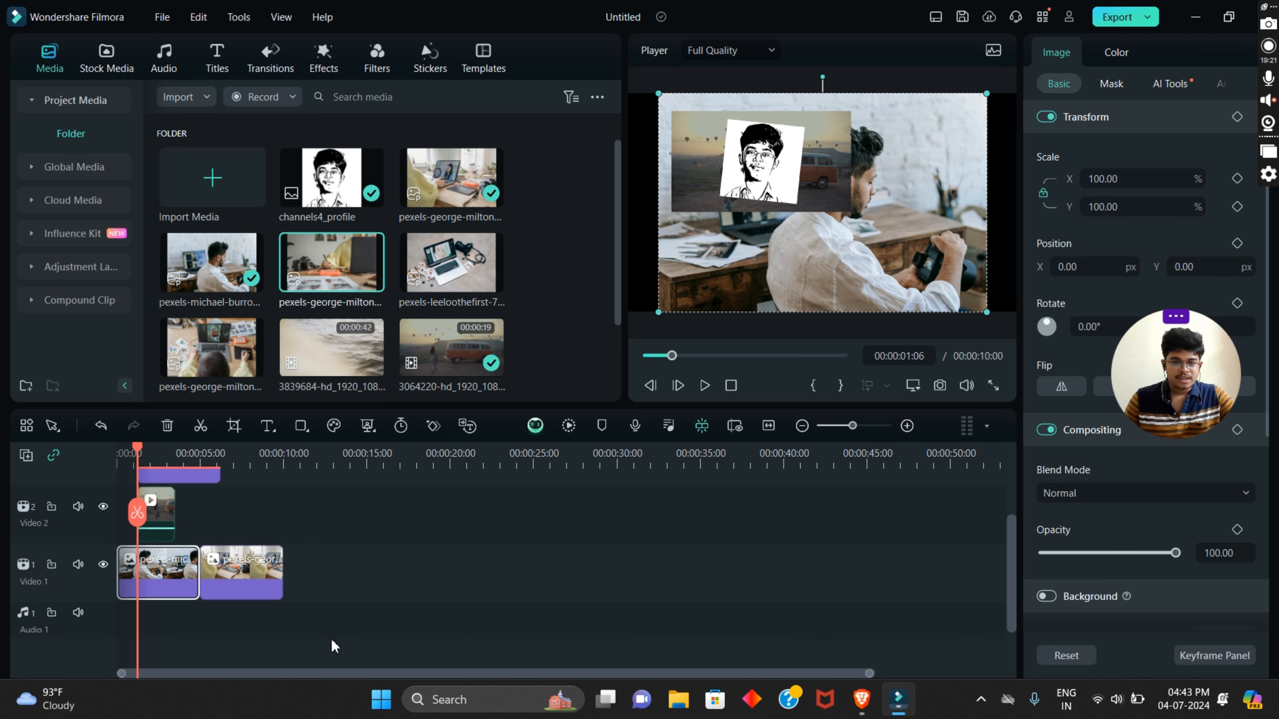
scroll(336, 562, down, 2)
scroll(438, 549, up, 2)
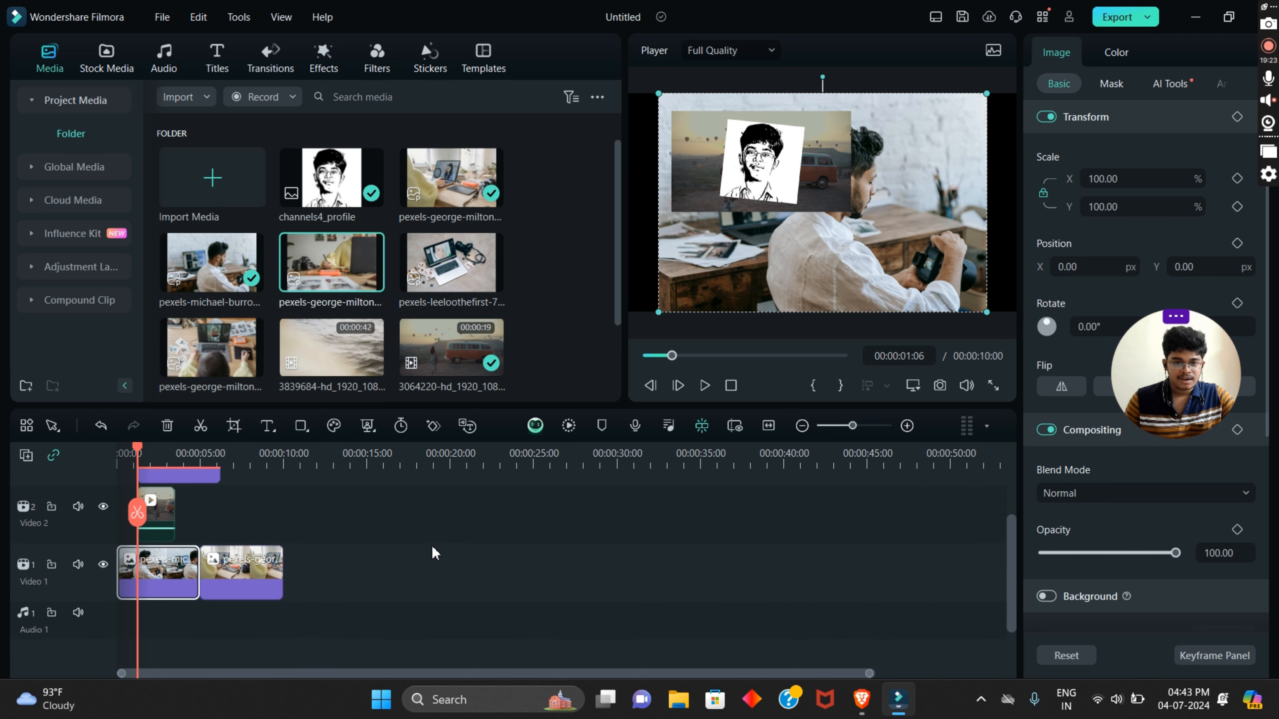
scroll(352, 533, up, 2)
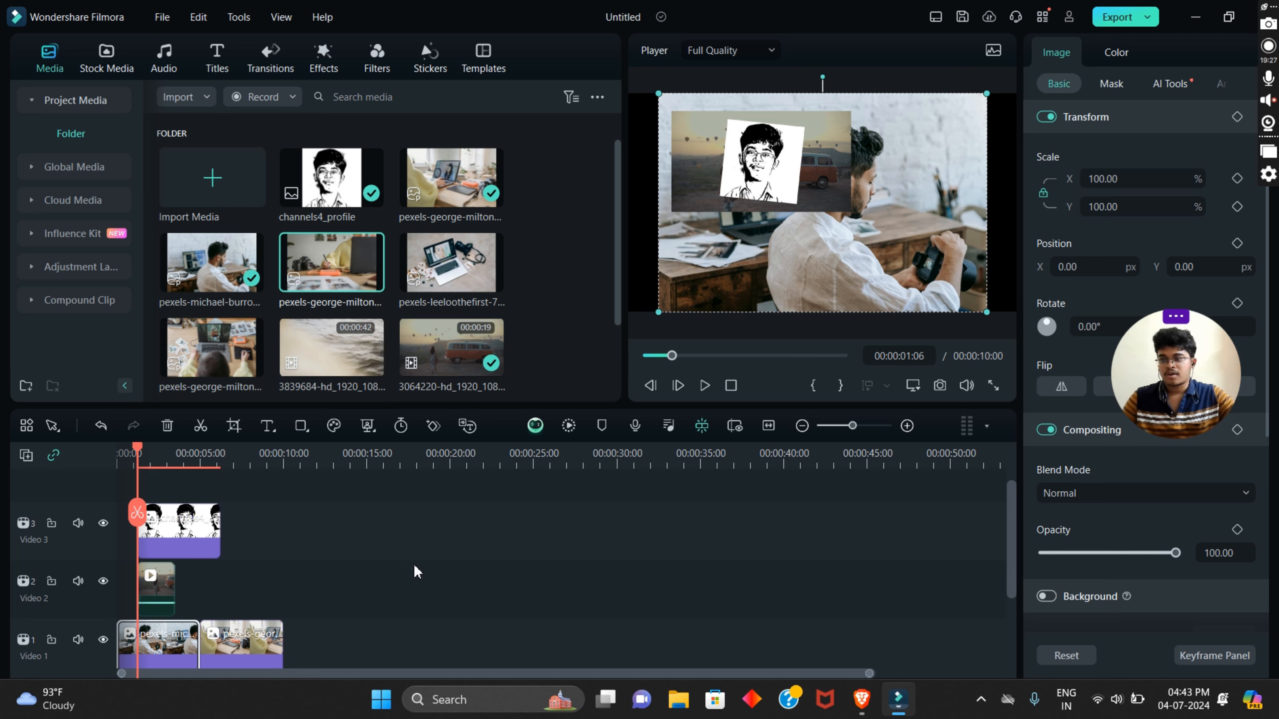
scroll(416, 572, down, 1)
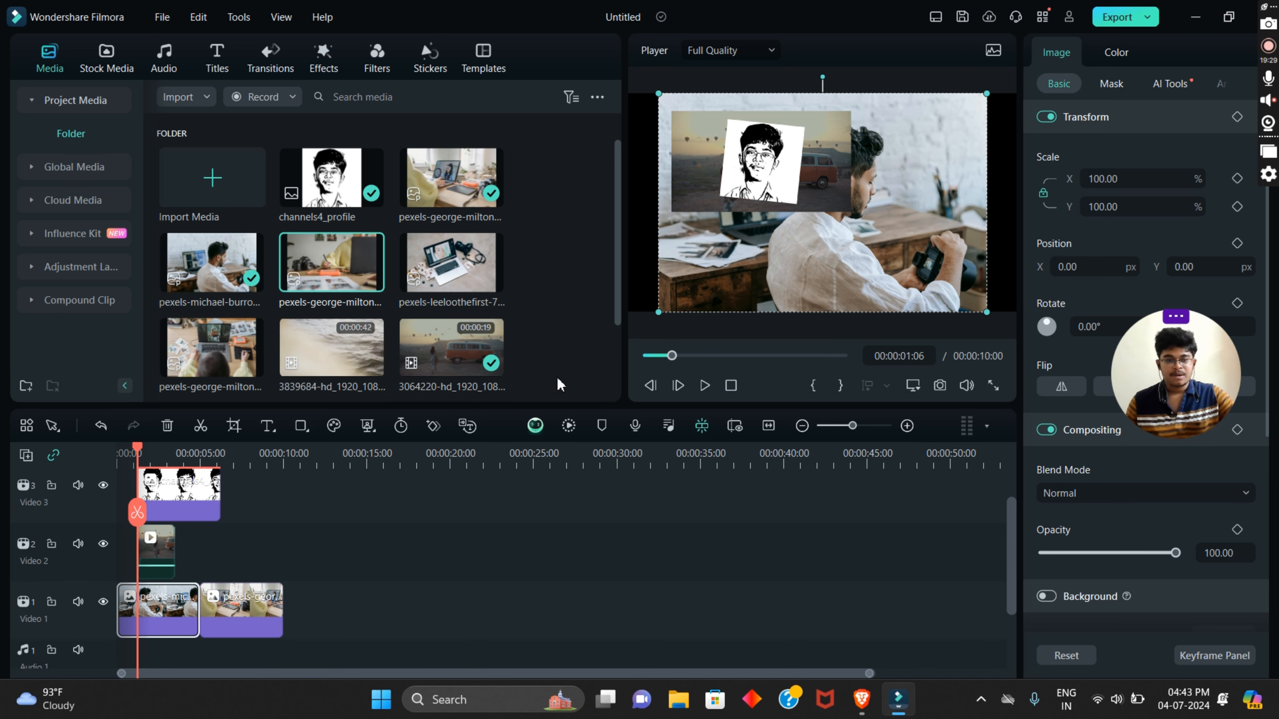
scroll(249, 604, down, 2)
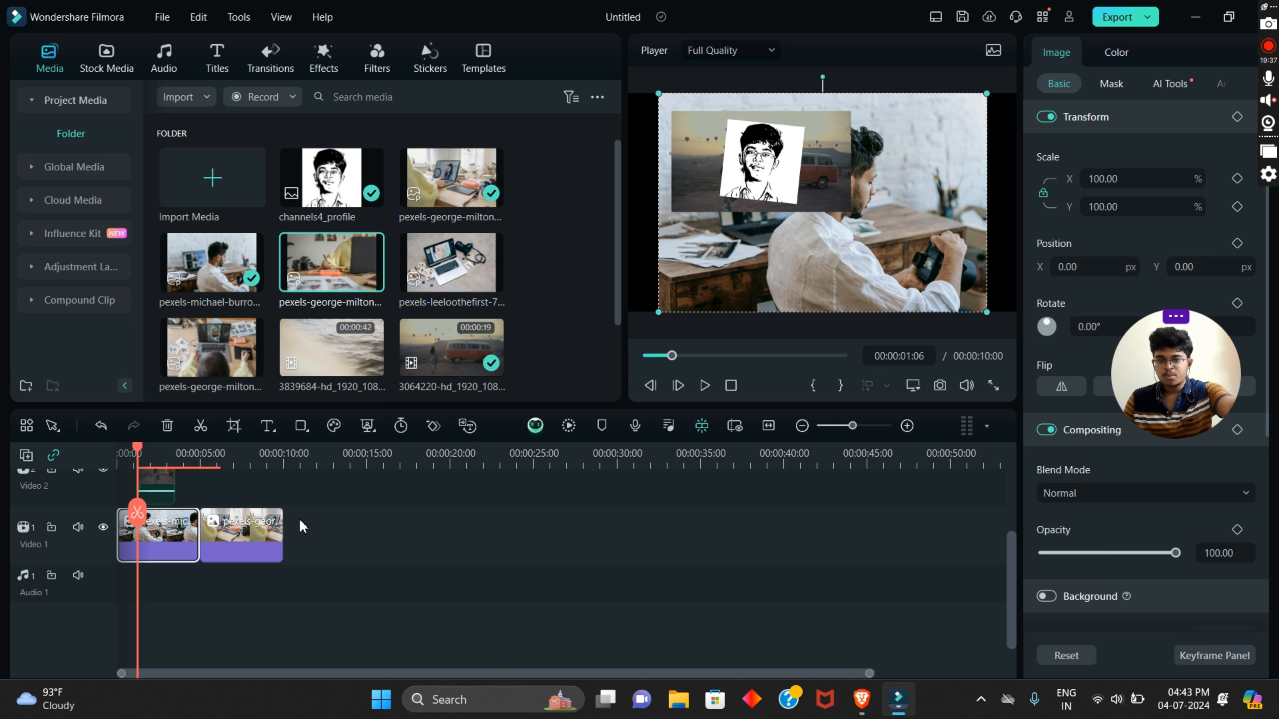
Step: Move the van clip on Video 2 so that it ends together with the first photo at 00:00:05:00
scroll(197, 533, up, 2)
mouse_move(161, 524)
mouse_down()
mouse_move(308, 559)
mouse_move(335, 582)
mouse_move(211, 534)
mouse_move(175, 535)
mouse_up()
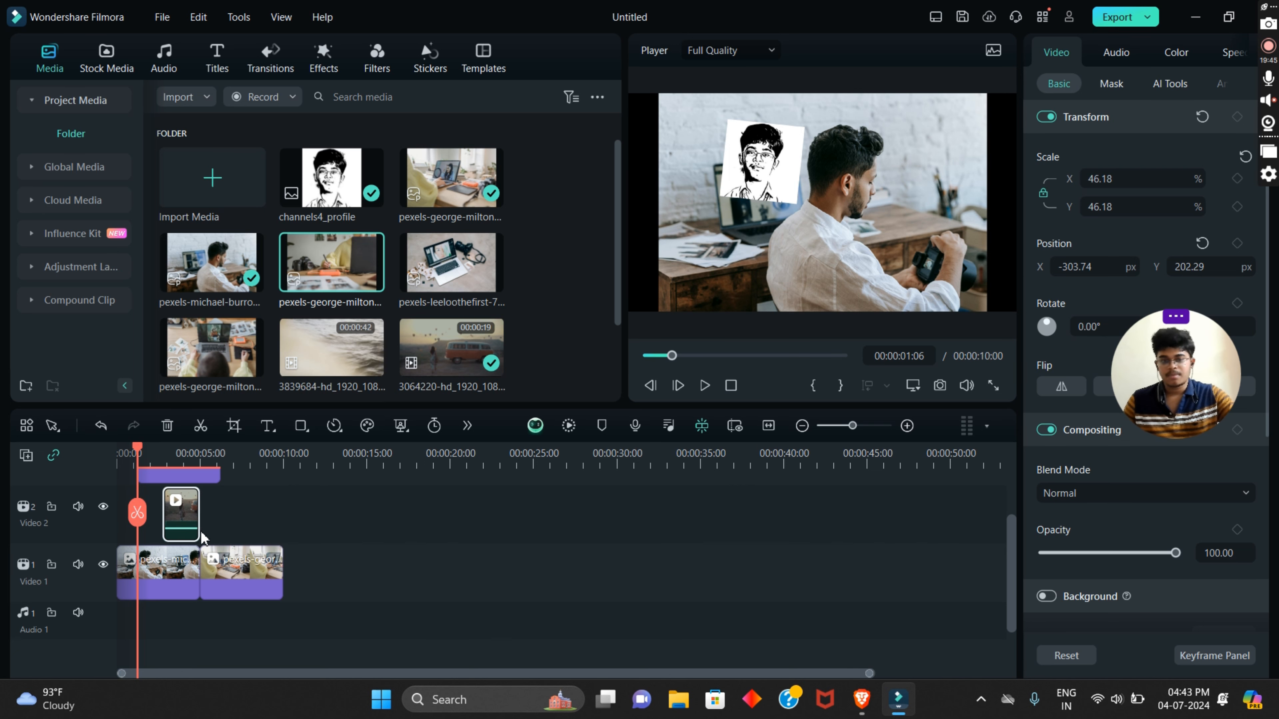
Step: Examine how the video tracks and the audio track are stacked and numbered in the timeline
scroll(202, 540, up, 1)
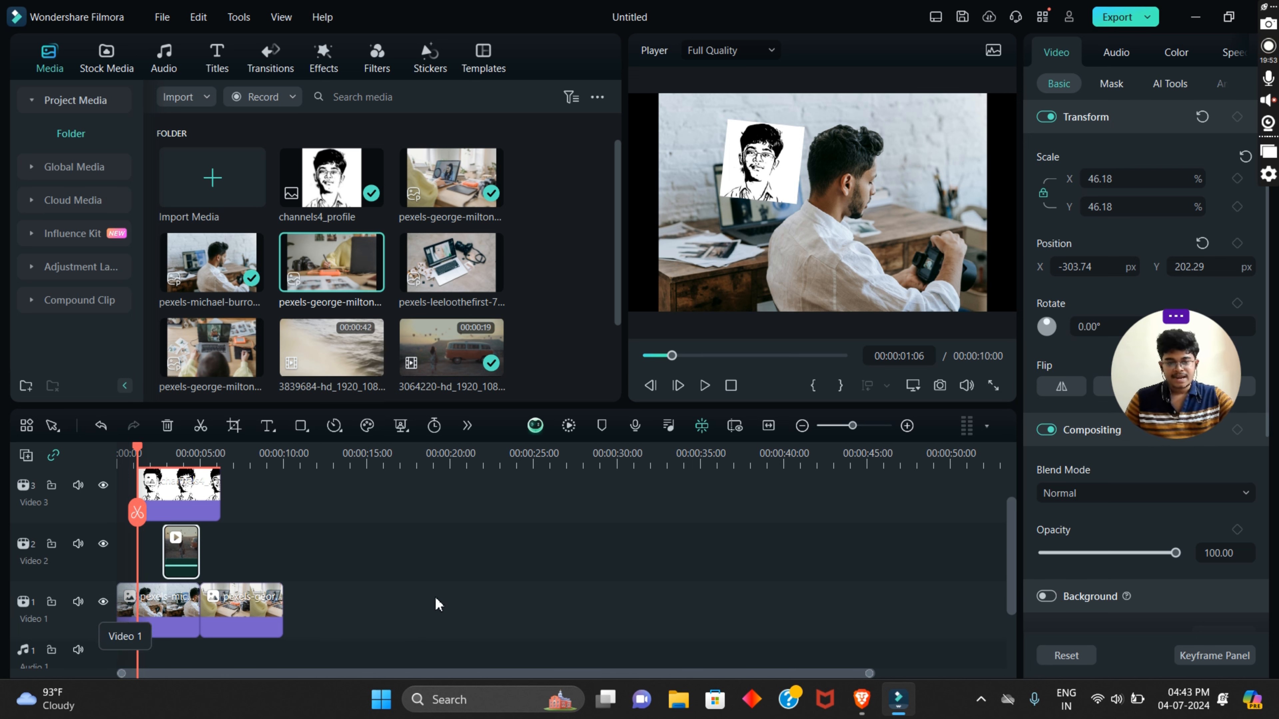
scroll(150, 646, up, 1)
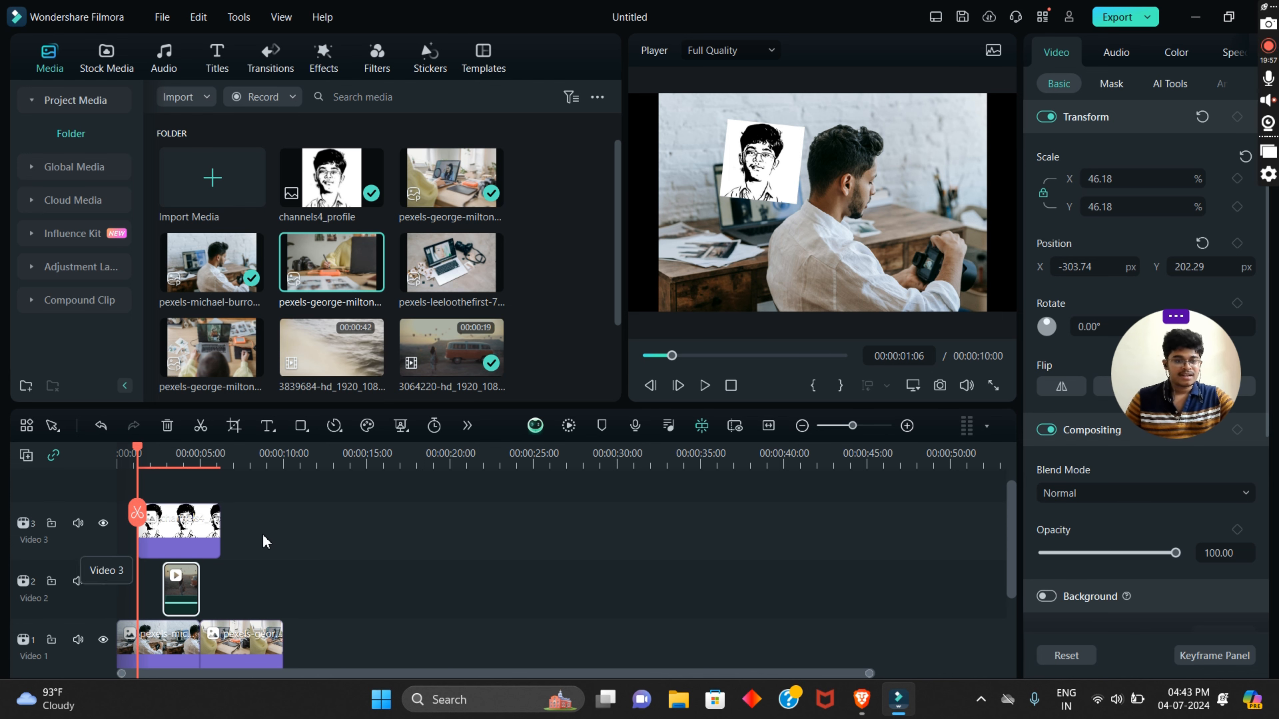
scroll(427, 572, up, 1)
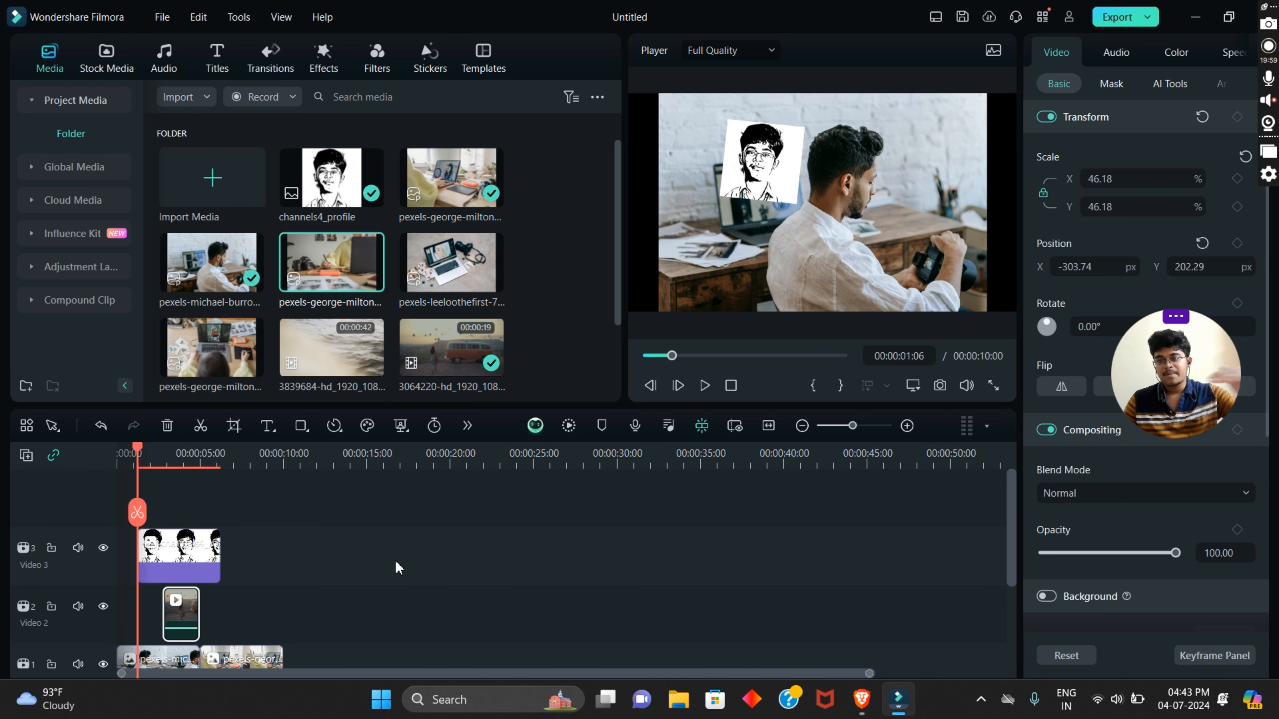
scroll(397, 560, down, 1)
scroll(397, 559, down, 2)
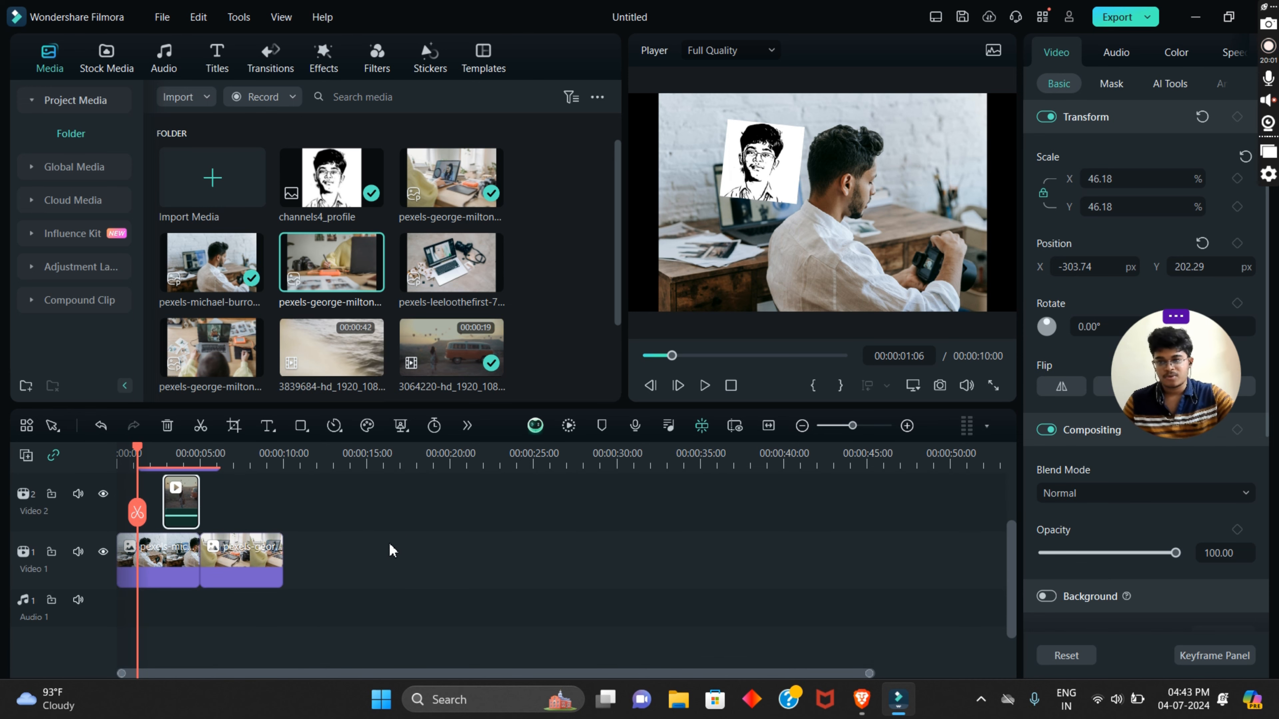
scroll(363, 549, down, 1)
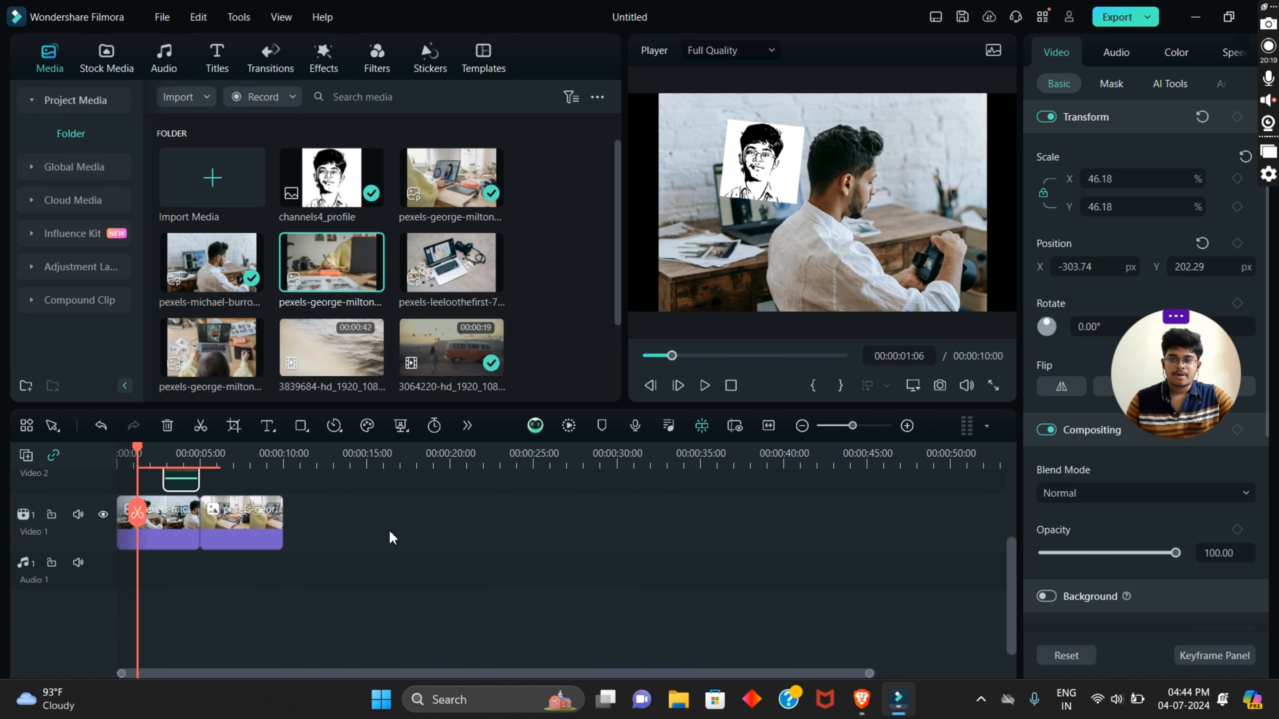
scroll(402, 513, up, 1)
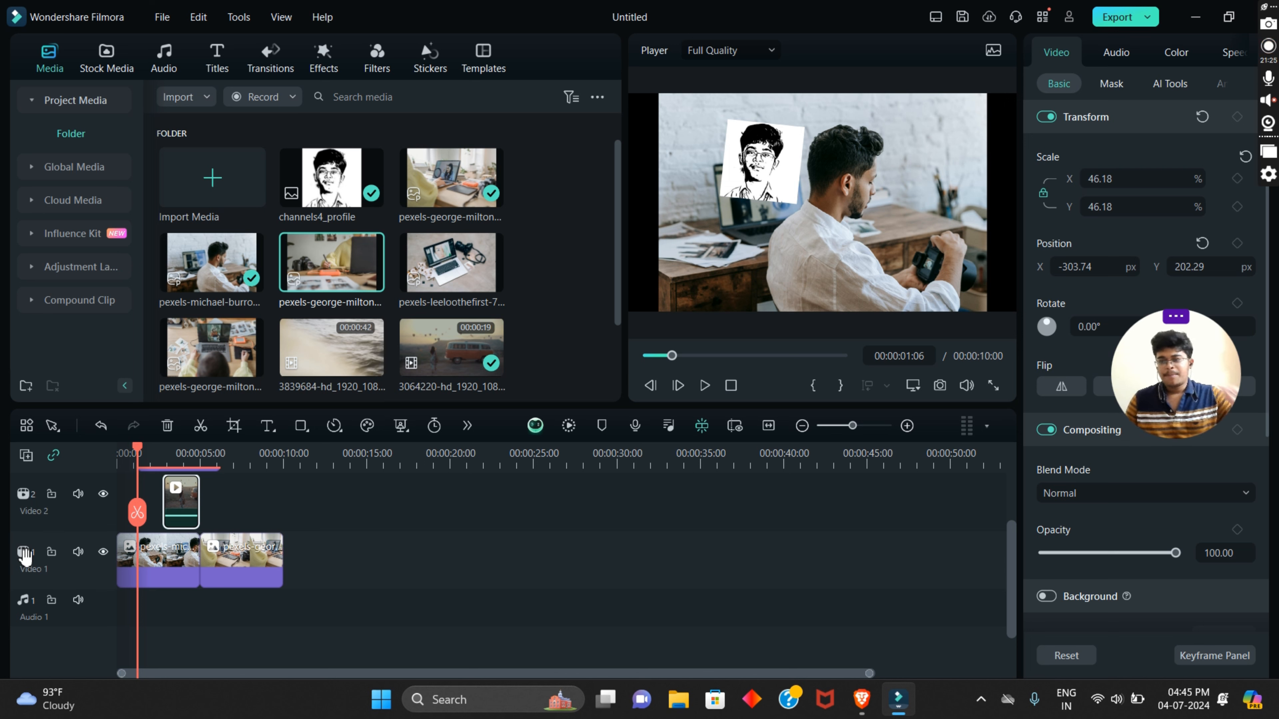
scroll(425, 531, down, 1)
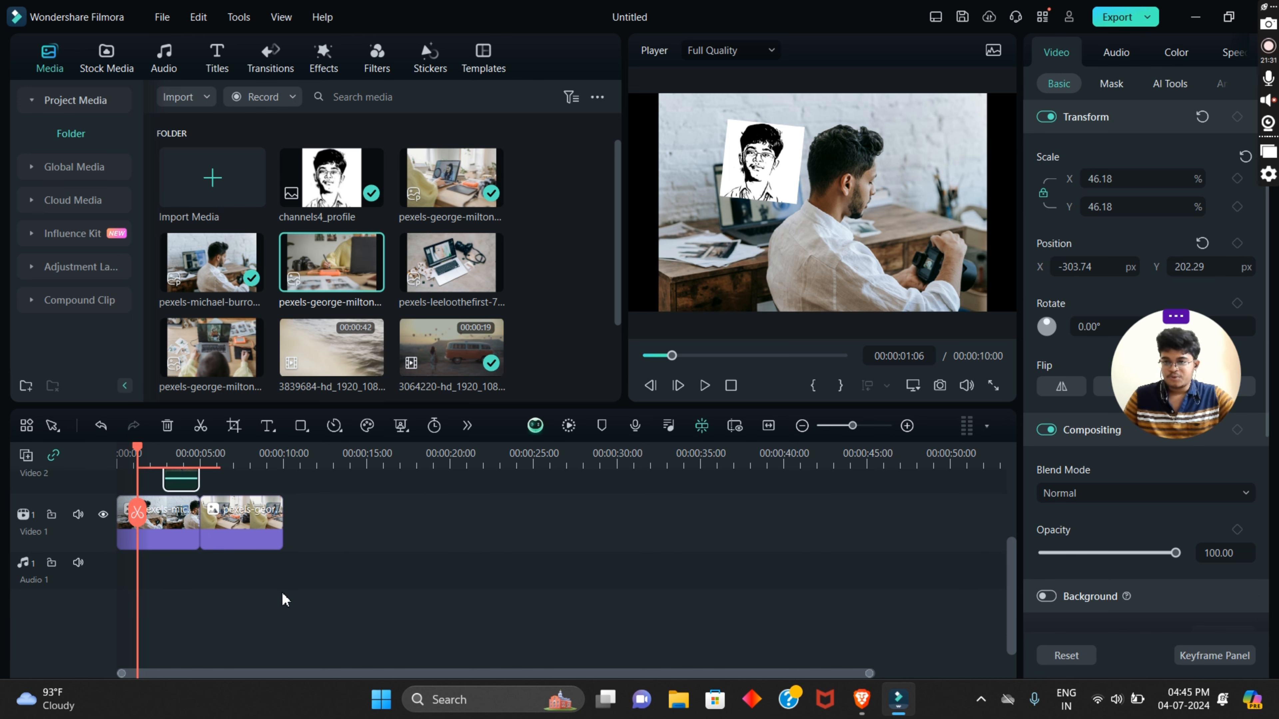
scroll(320, 573, up, 1)
scroll(314, 574, down, 1)
scroll(75, 554, up, 1)
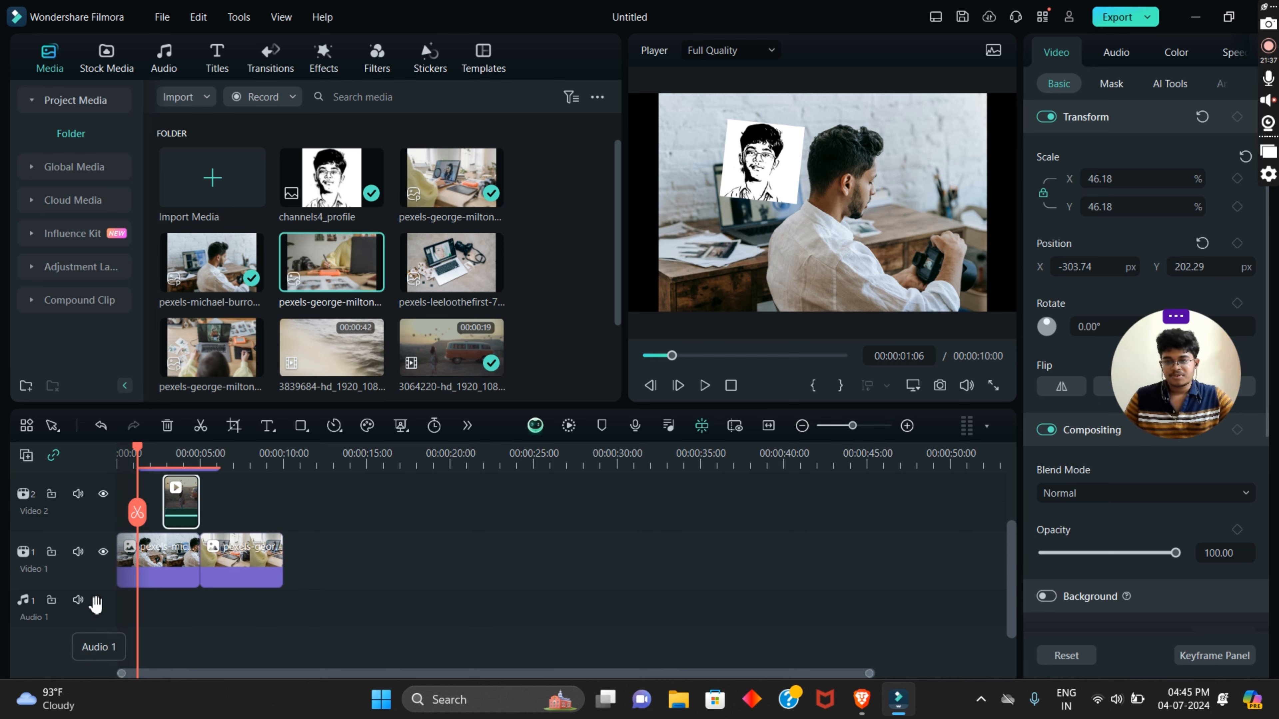
scroll(297, 584, up, 1)
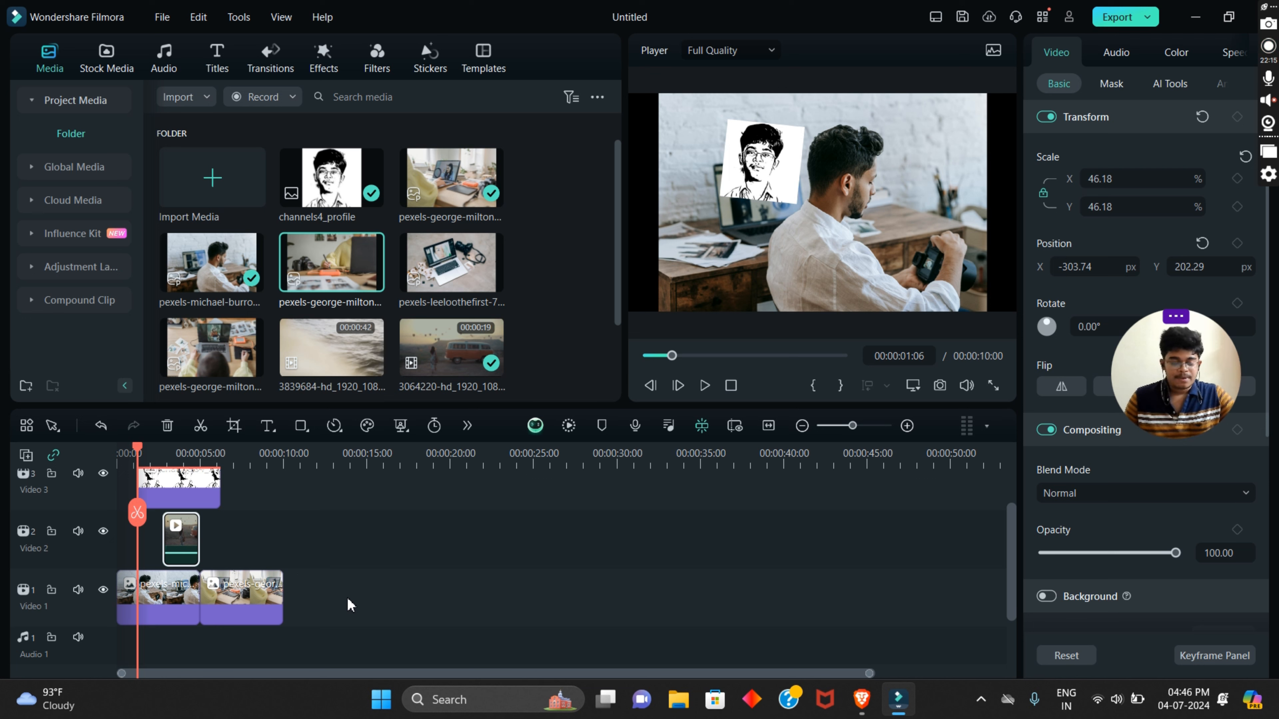
Step: Rename the Video 1 track as Sample
double_click(57, 610)
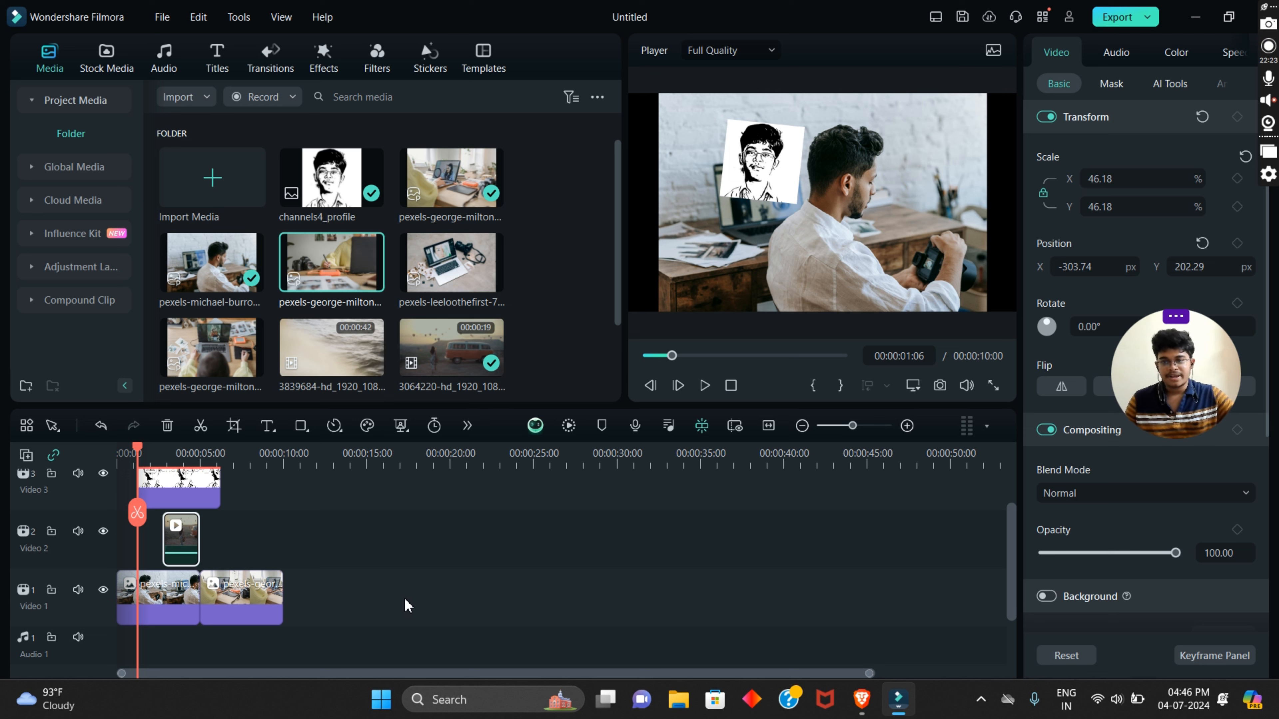
double_click(70, 607)
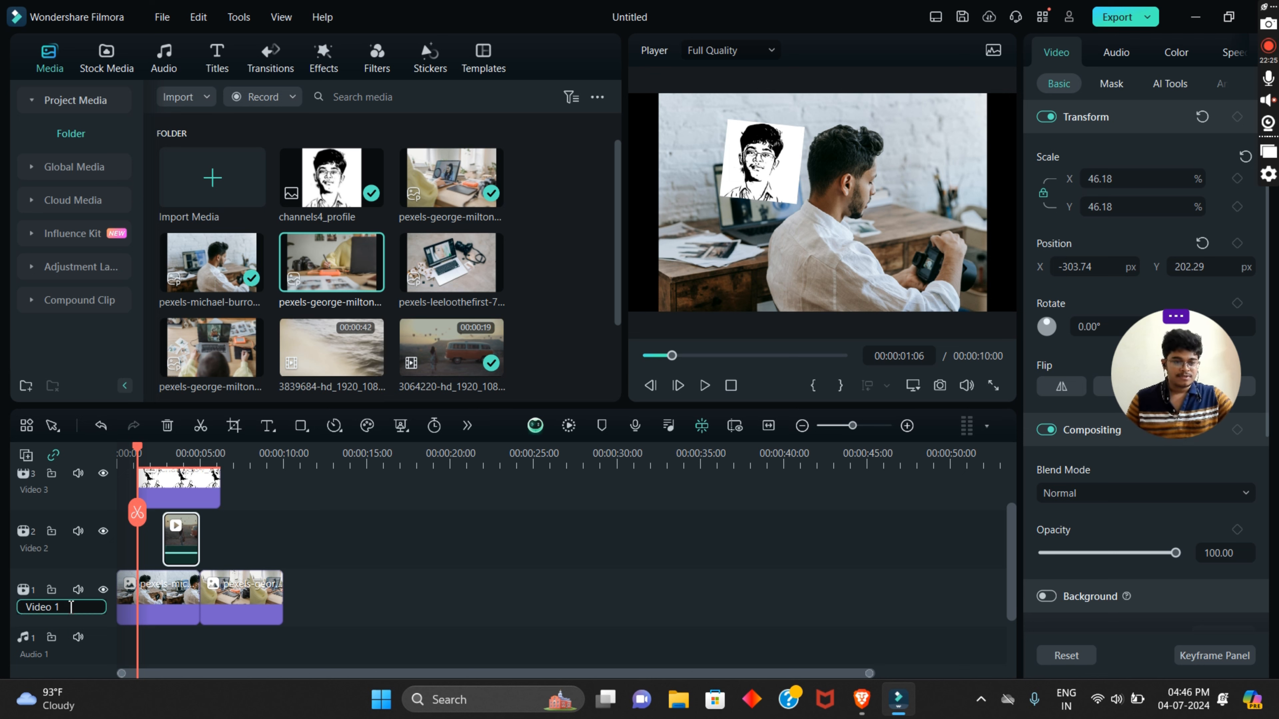
key(BackSpace)
key(BackSpace)
key(BackSpace)
key(BackSpace)
key(BackSpace)
key(BackSpace)
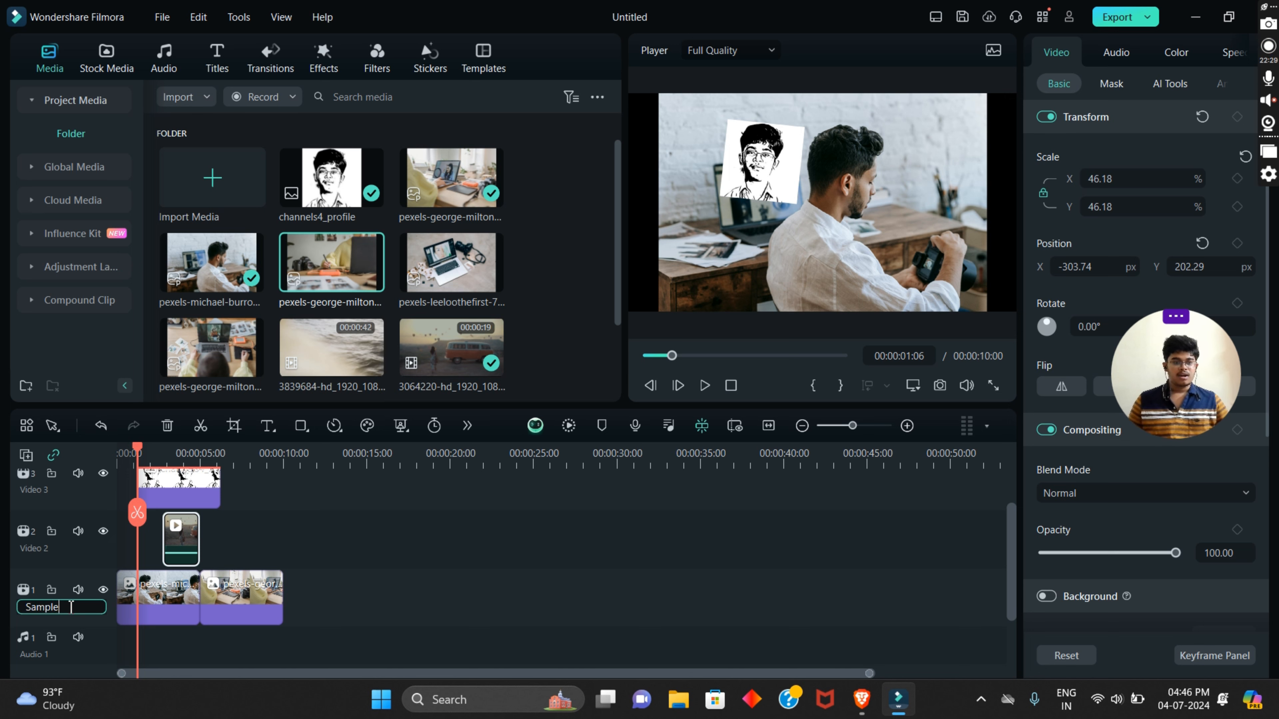
click(304, 621)
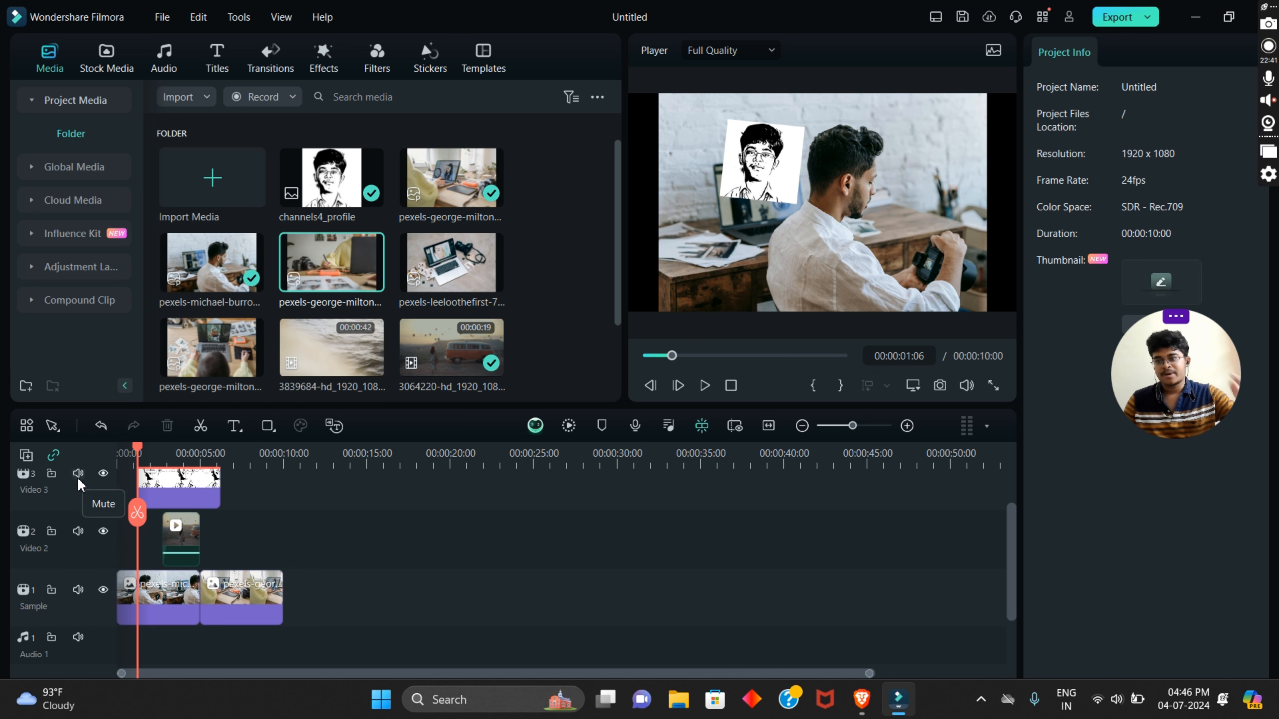
Step: Lock the Sample track, examine the locked area along the timeline, and unlock the track again
scroll(348, 667, down, 2)
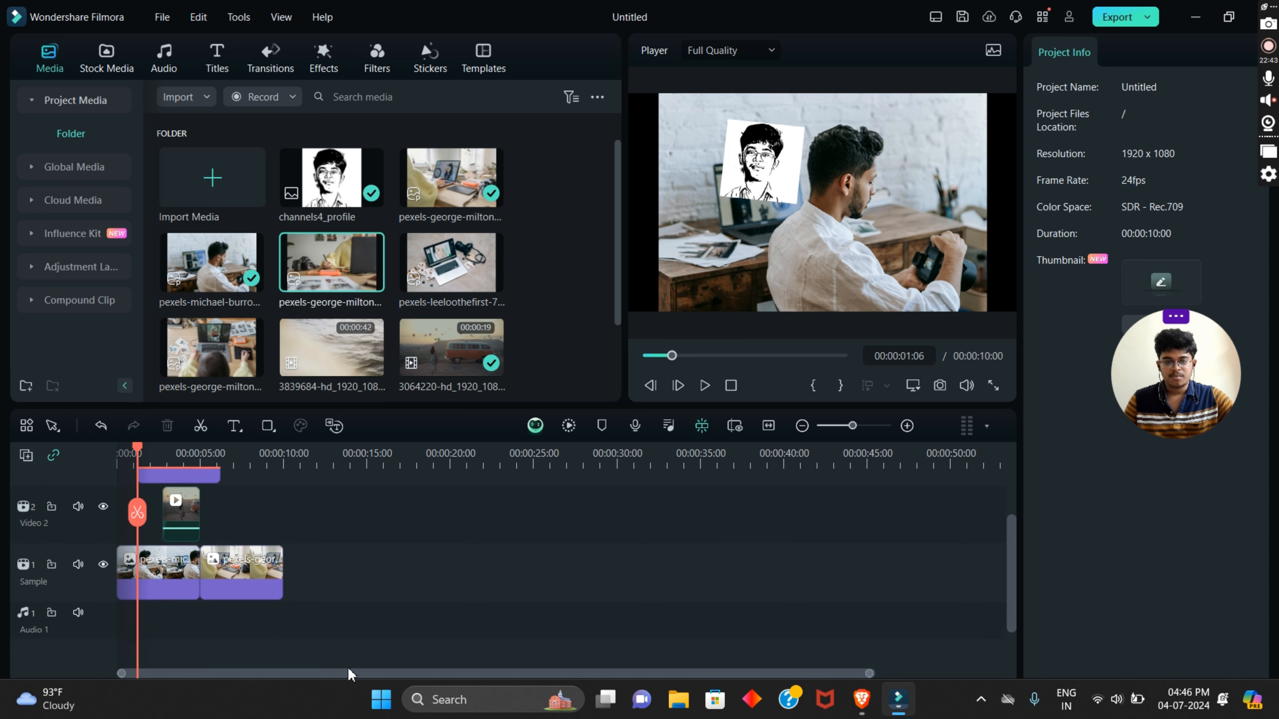
drag(582, 674, 676, 672)
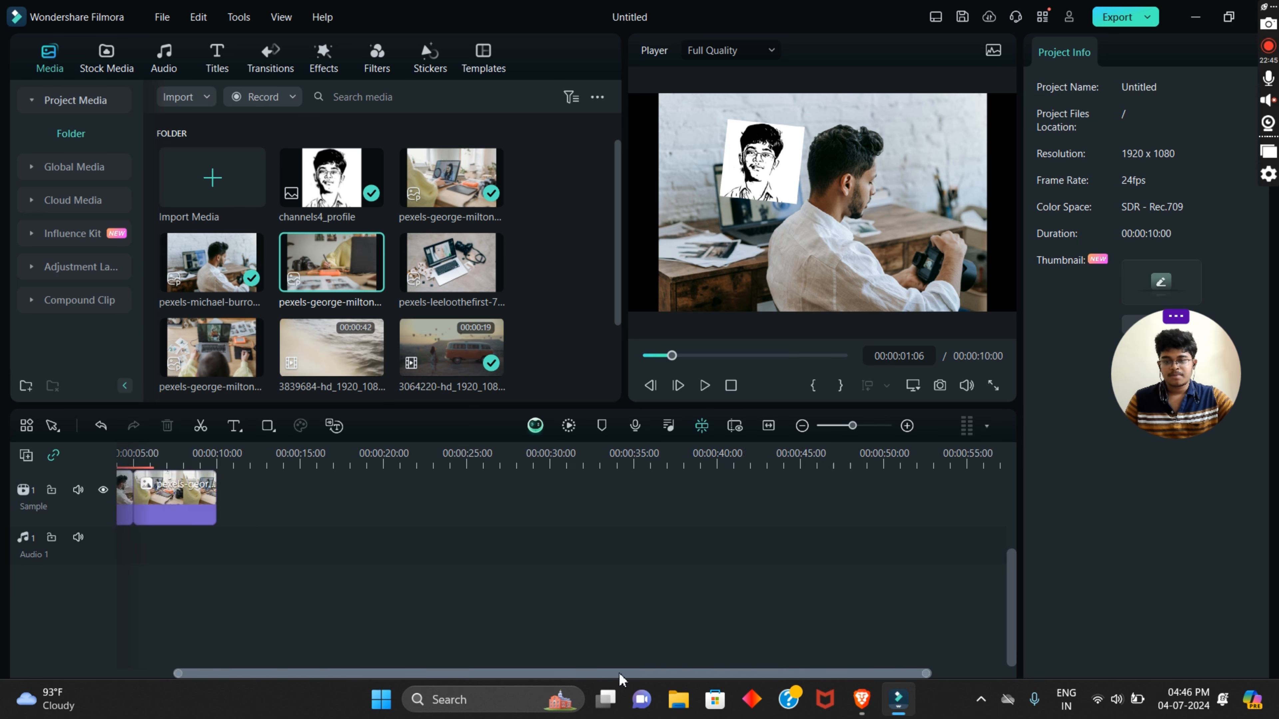
scroll(488, 602, up, 2)
drag(366, 675, 259, 672)
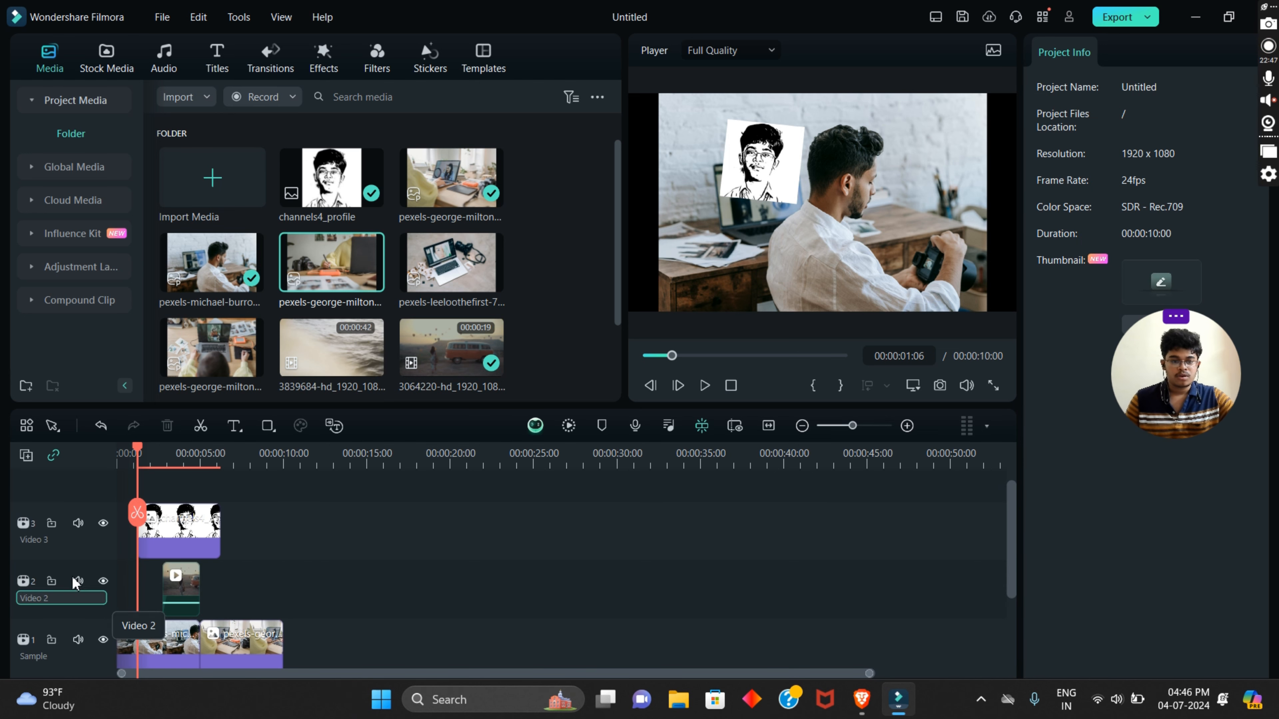
scroll(126, 590, down, 2)
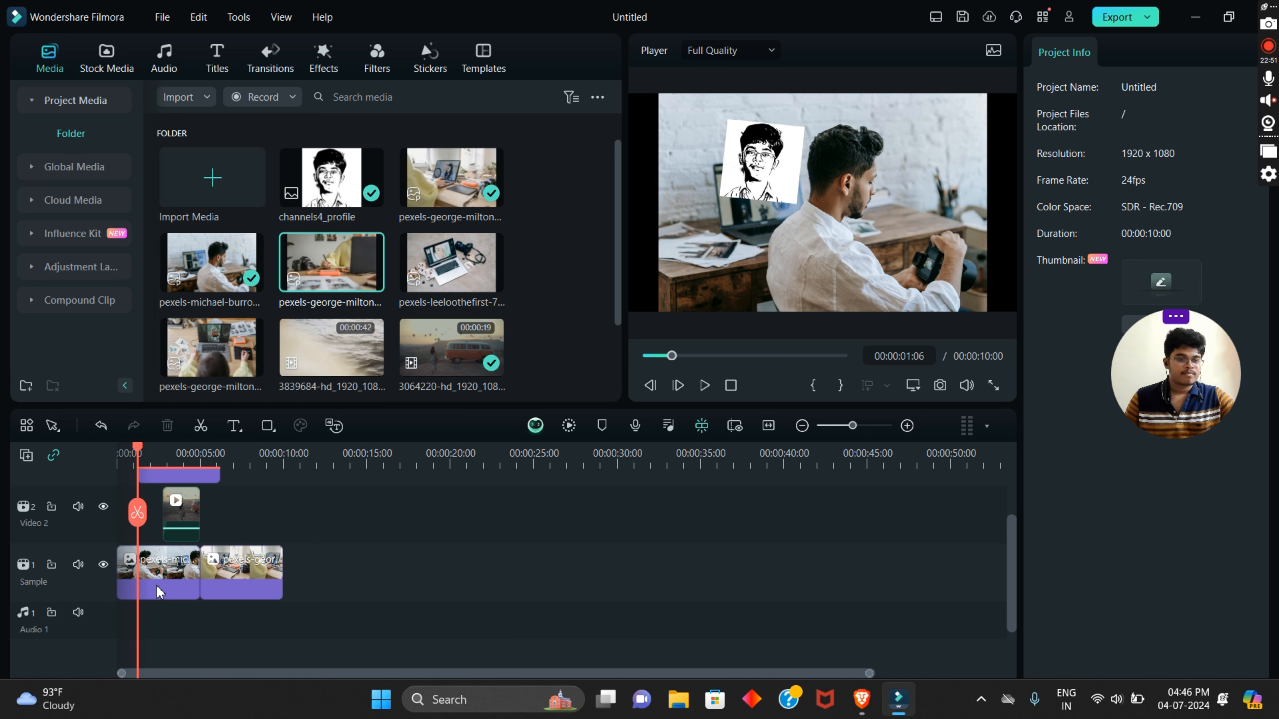
click(51, 568)
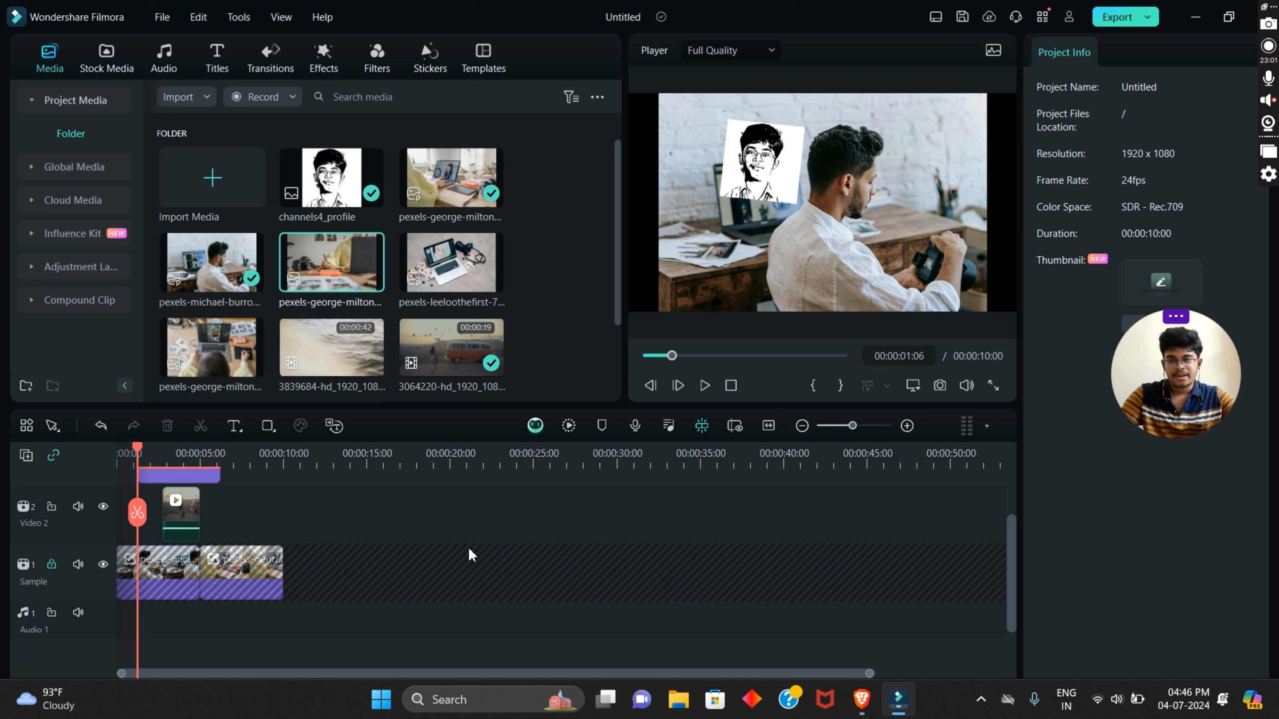
drag(459, 673, 677, 641)
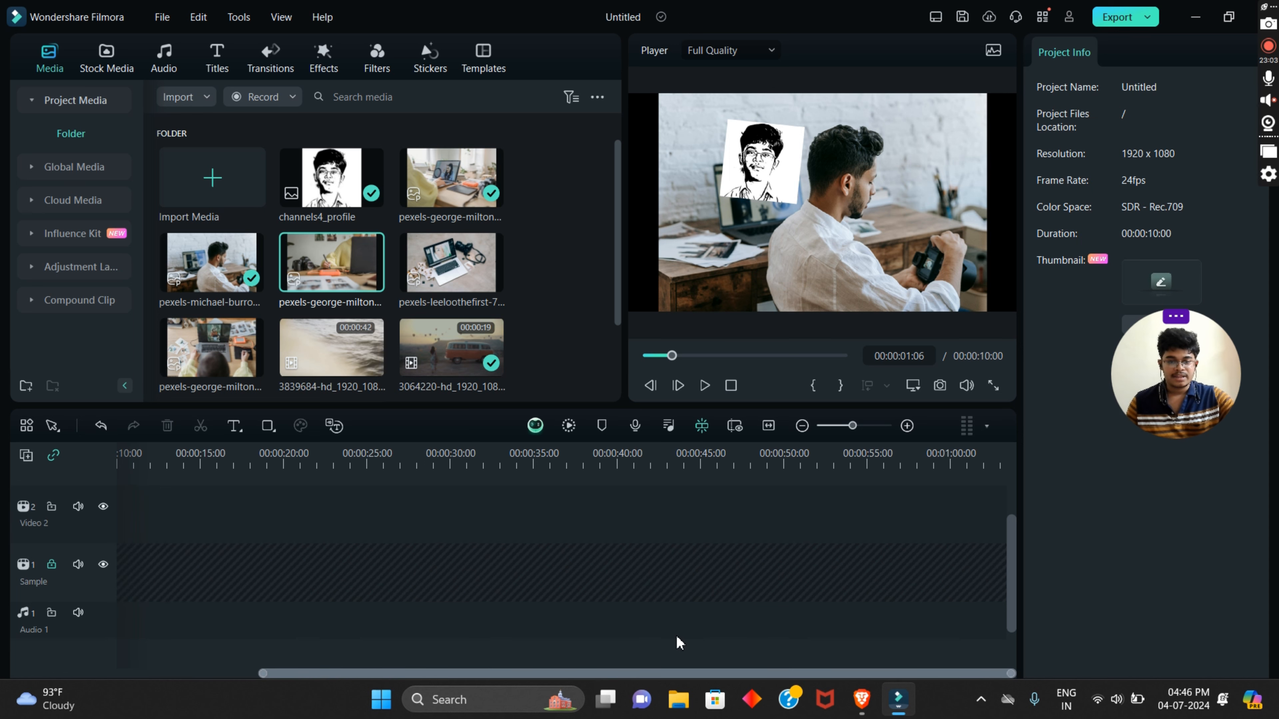
drag(750, 673, 268, 688)
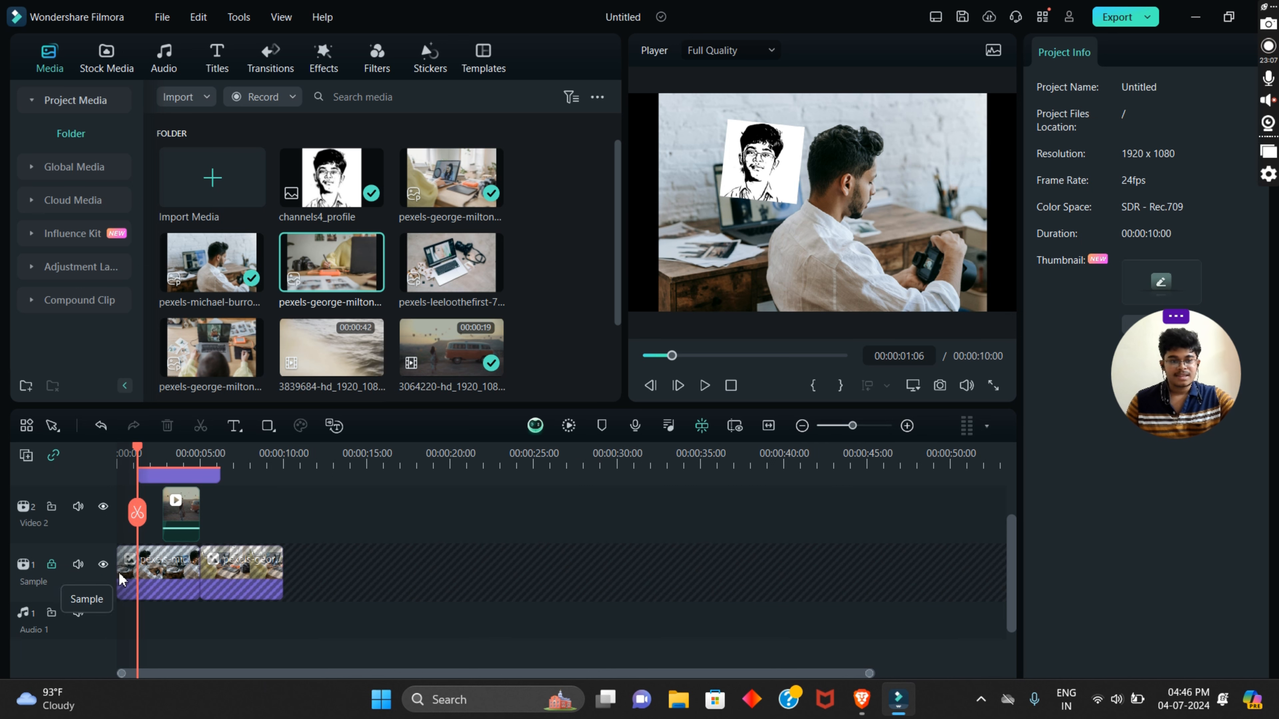
click(51, 564)
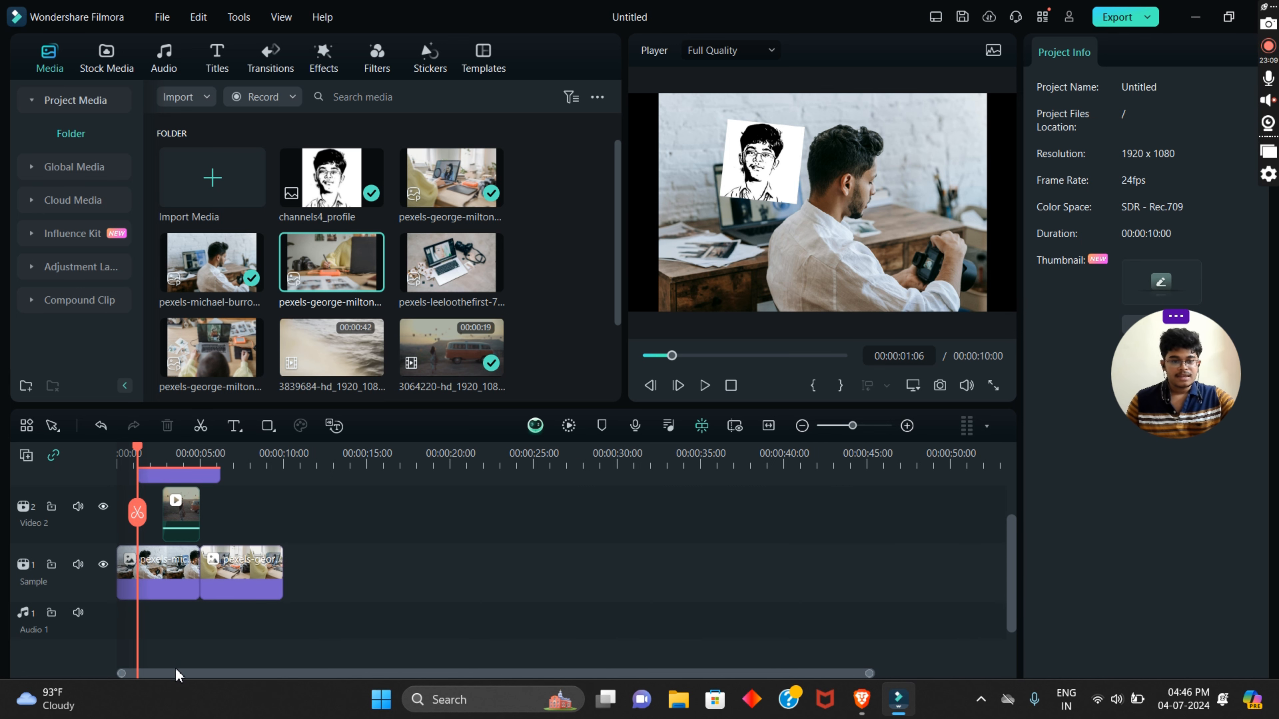
Step: Lengthen the two photos on the Sample track to about 10 seconds each
drag(179, 673, 126, 673)
drag(197, 578, 1168, 462)
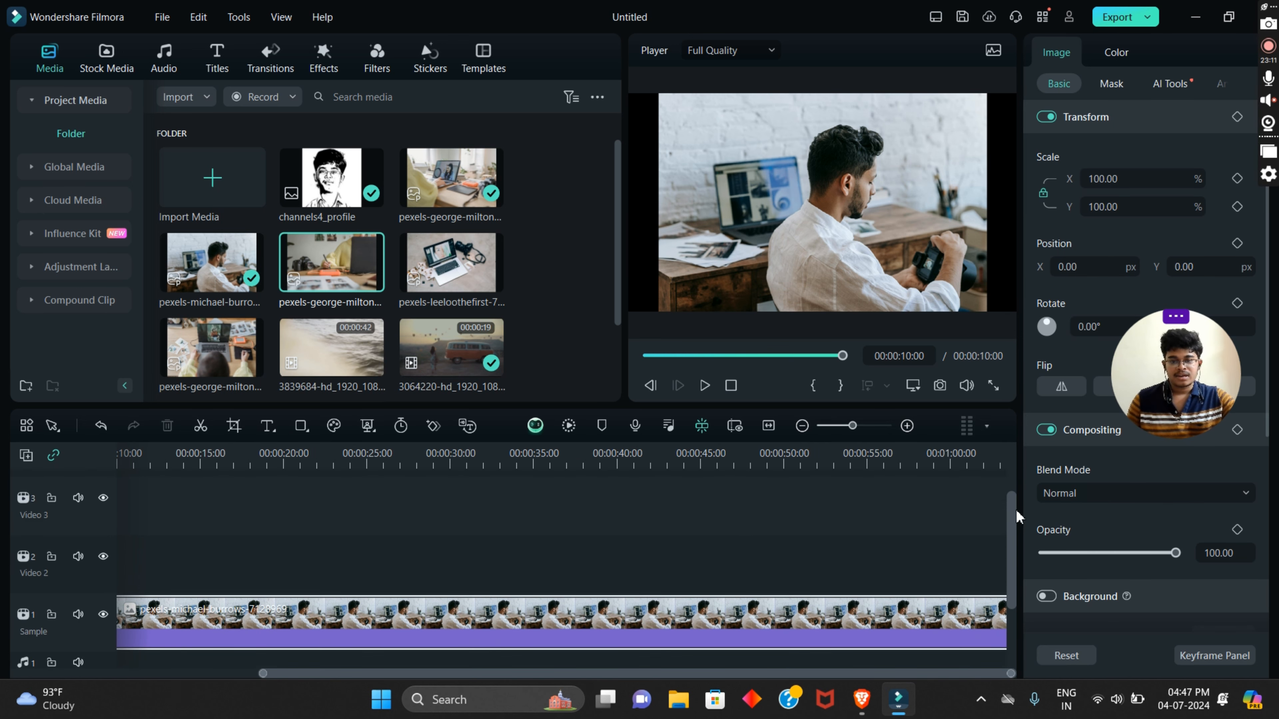
scroll(806, 624, down, 1)
drag(520, 674, 756, 673)
drag(592, 586, 181, 595)
drag(547, 673, 190, 673)
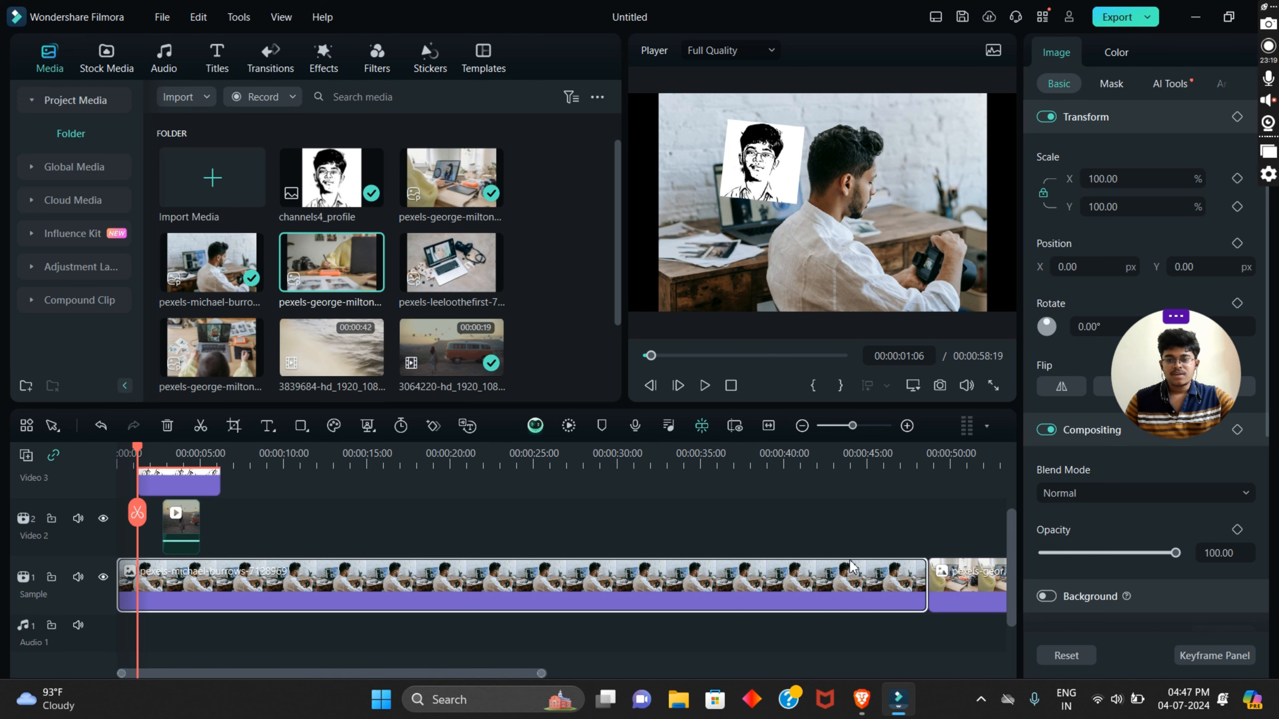
drag(917, 581, 291, 586)
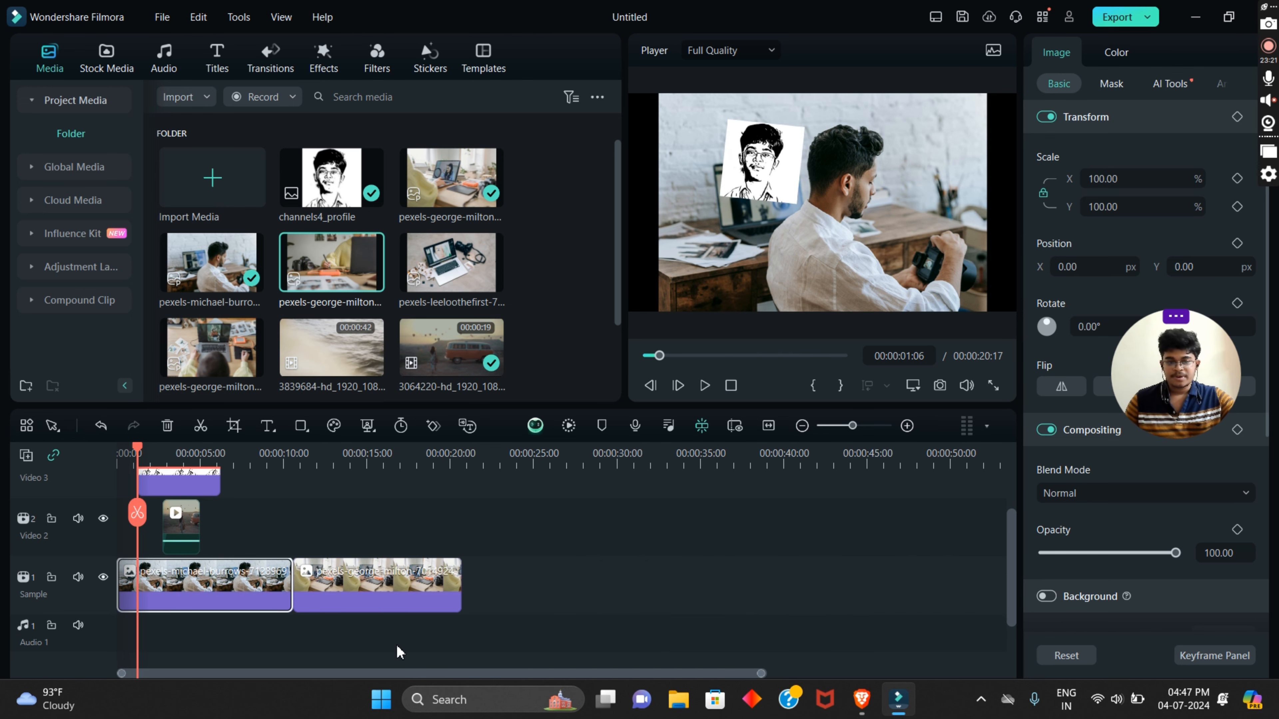
Step: Try the lock on the Sample track with its lengthened photos, turning it back off
click(51, 578)
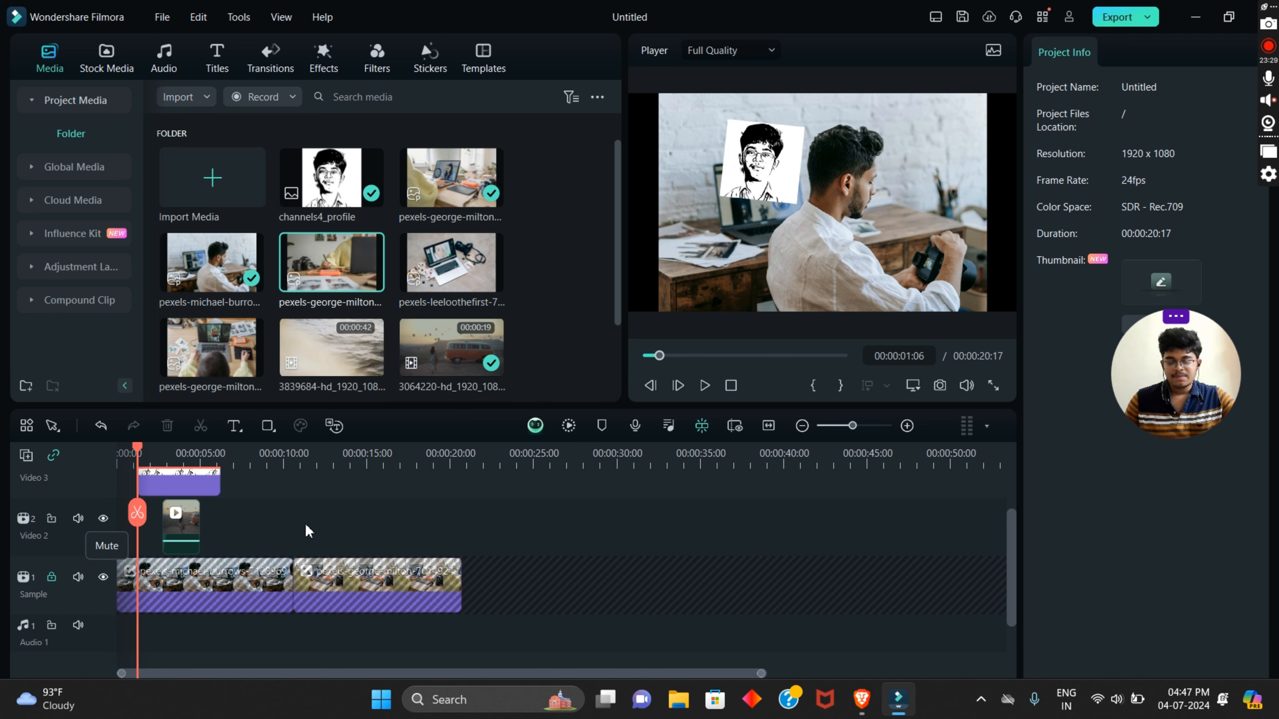
click(53, 578)
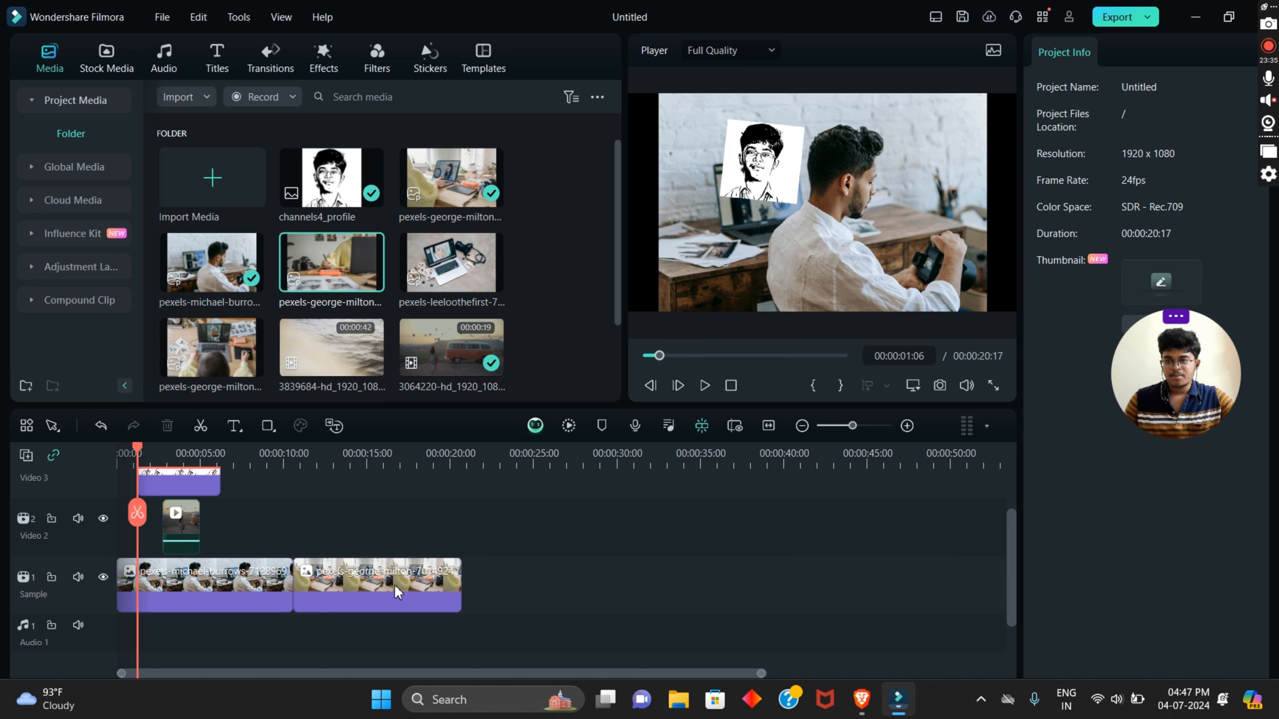
Step: Extend the end of the van clip on Video 2 to about 00:00:11:11 and try muting that track, restoring its sound
scroll(332, 647, up, 1)
drag(199, 558, 308, 568)
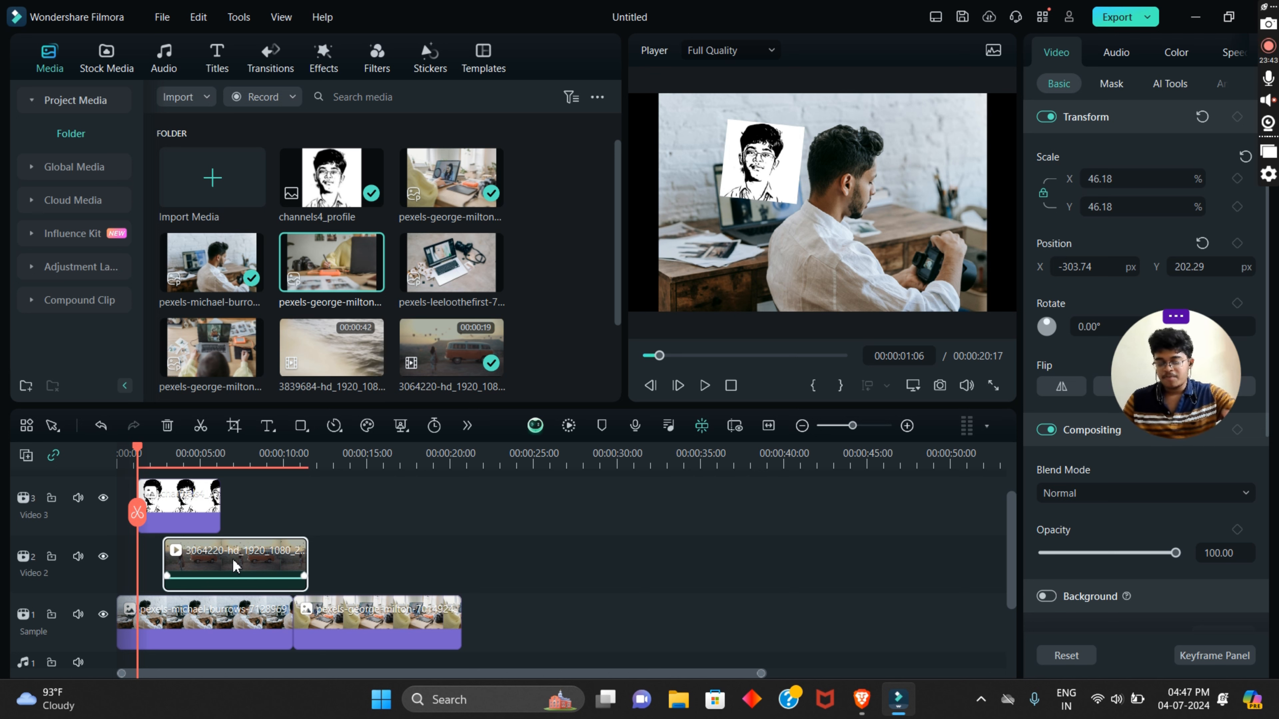
click(81, 558)
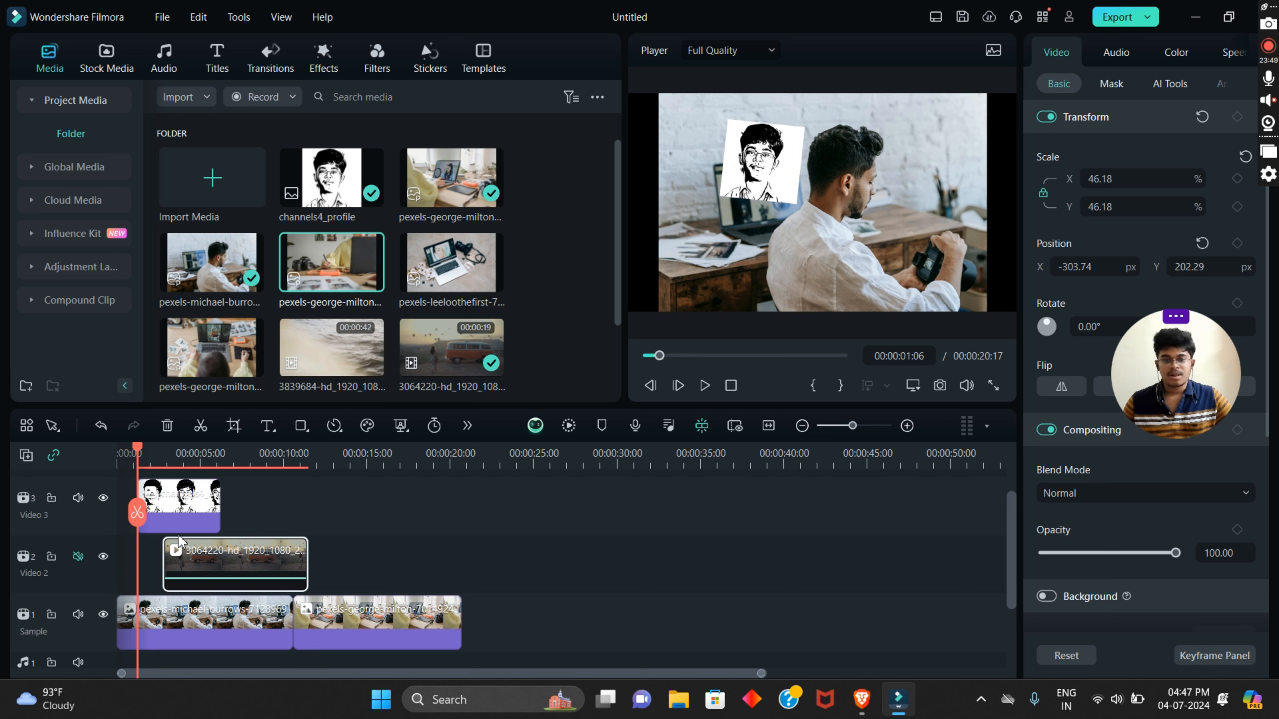
click(79, 557)
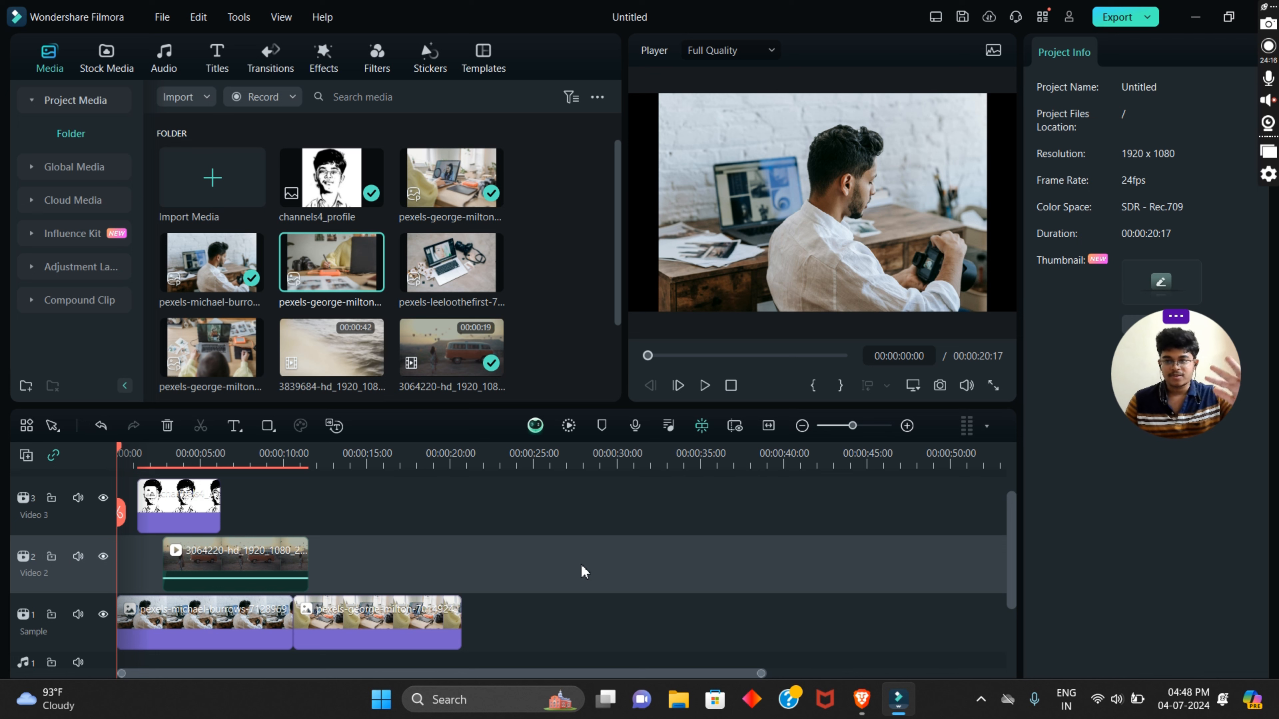
Step: Play the timeline from the start until the van overlay appears, stop, and return the playhead to 00:00:00:00
key(space)
key(space)
key(space)
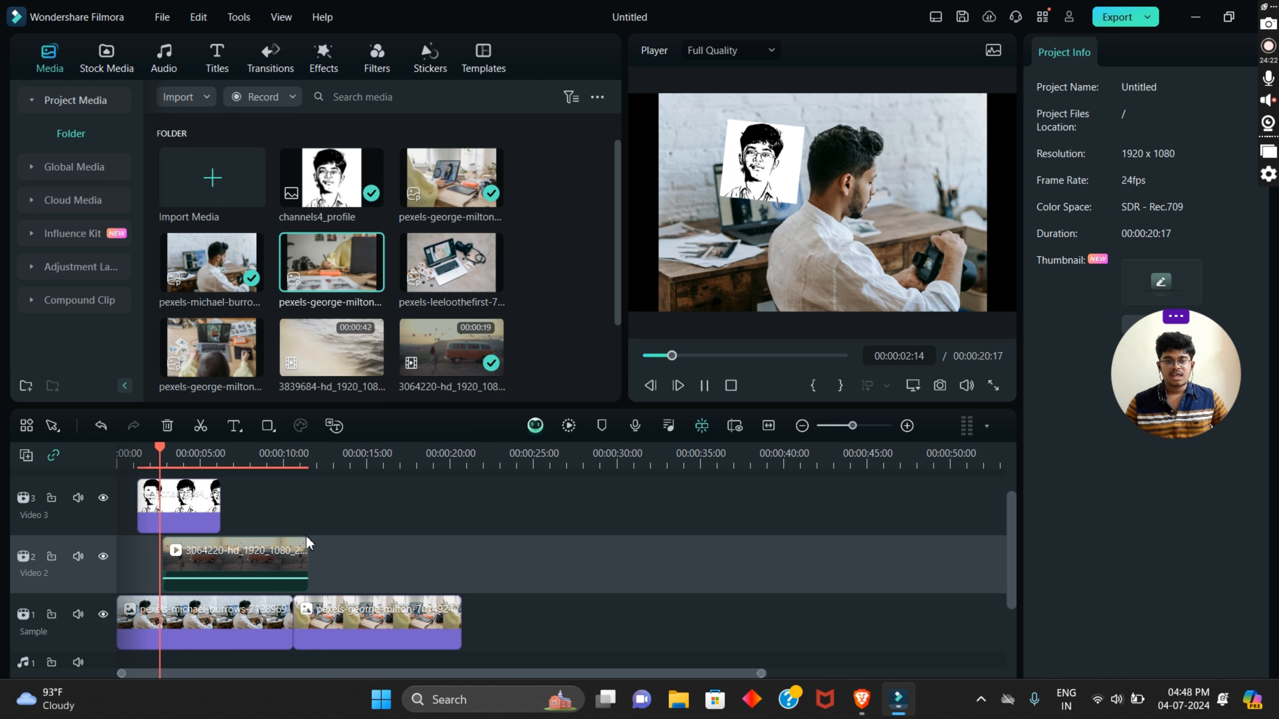
key(space)
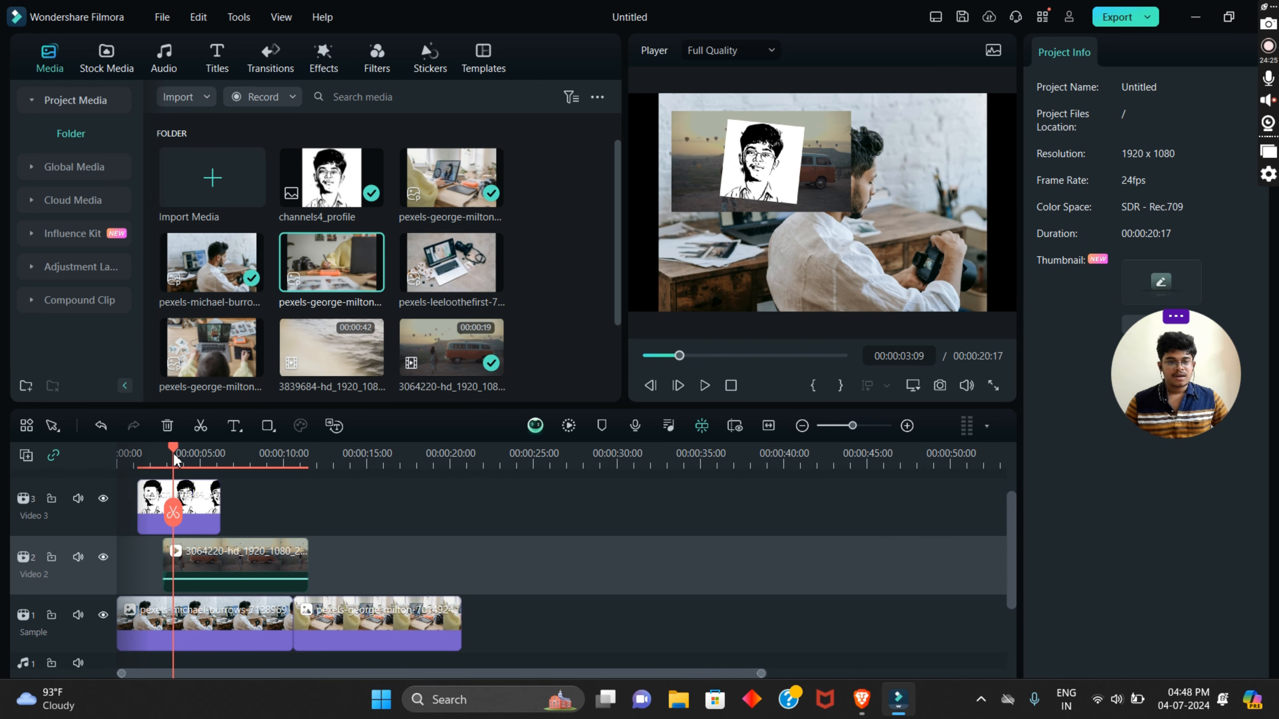
drag(173, 451, 95, 464)
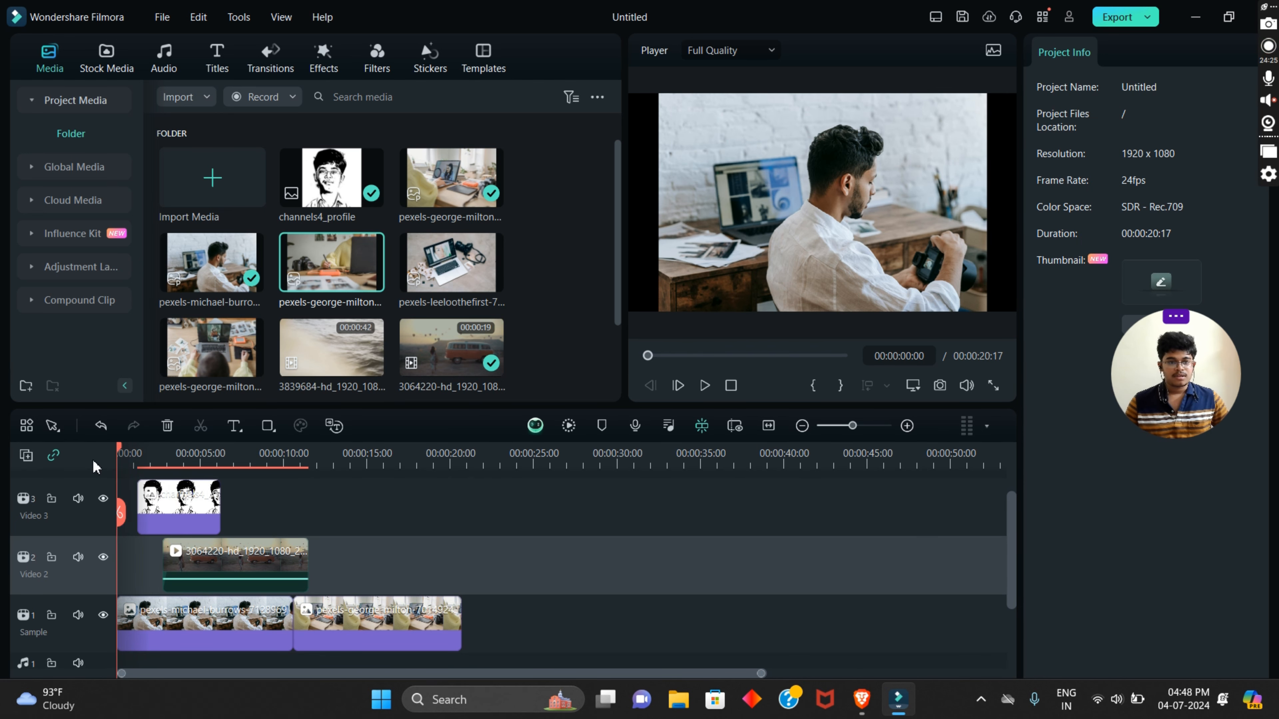
Step: Try hiding the Video 2 track, play a few seconds of the timeline, show the track again, and return the playhead to the start
click(110, 556)
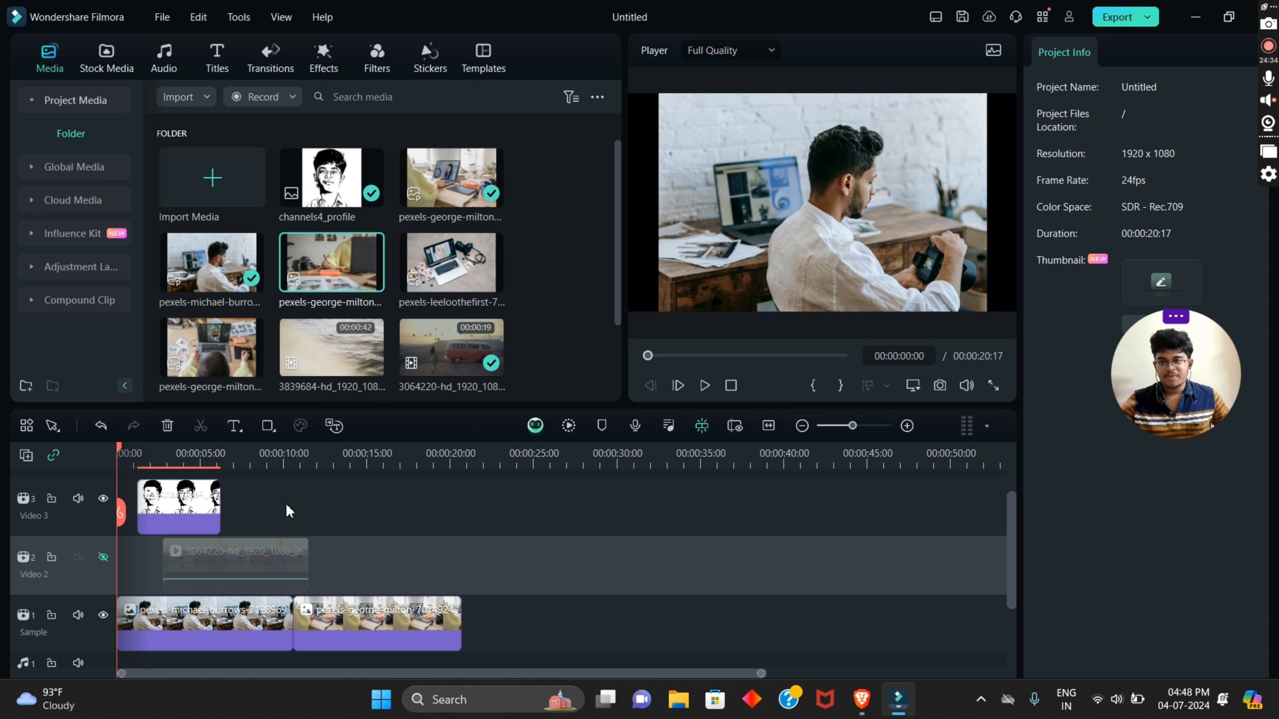
key(space)
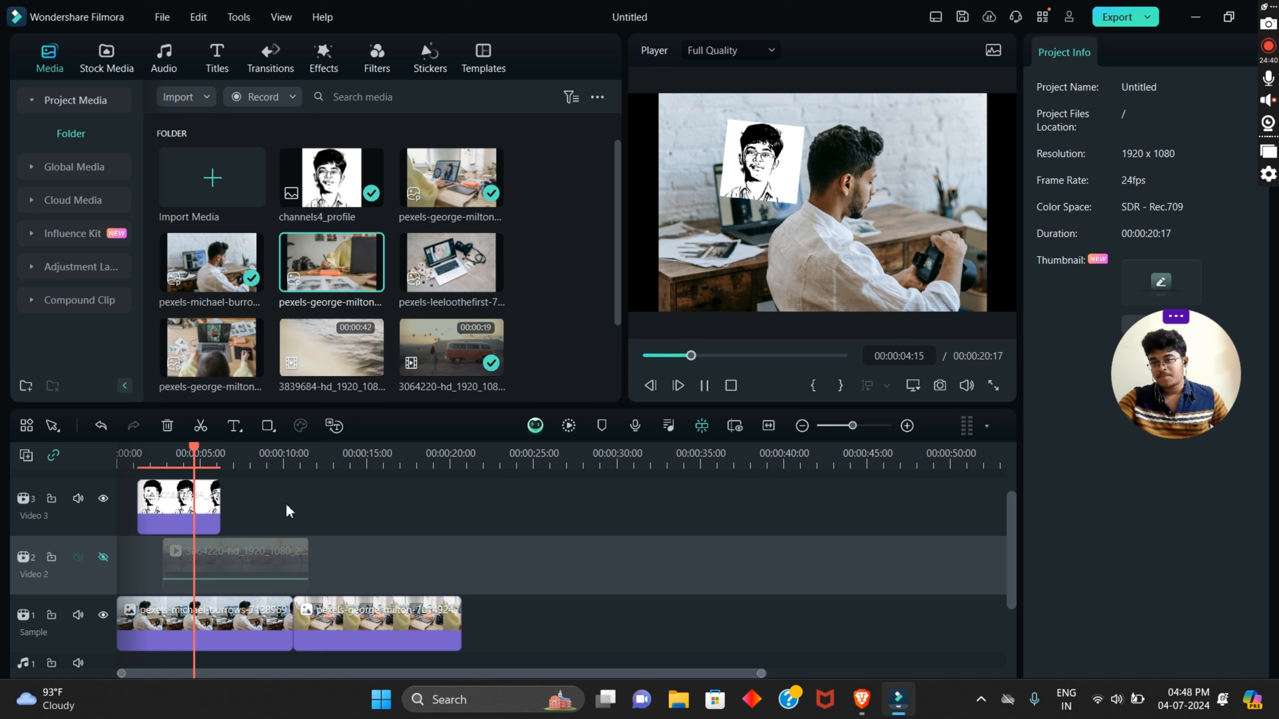
key(space)
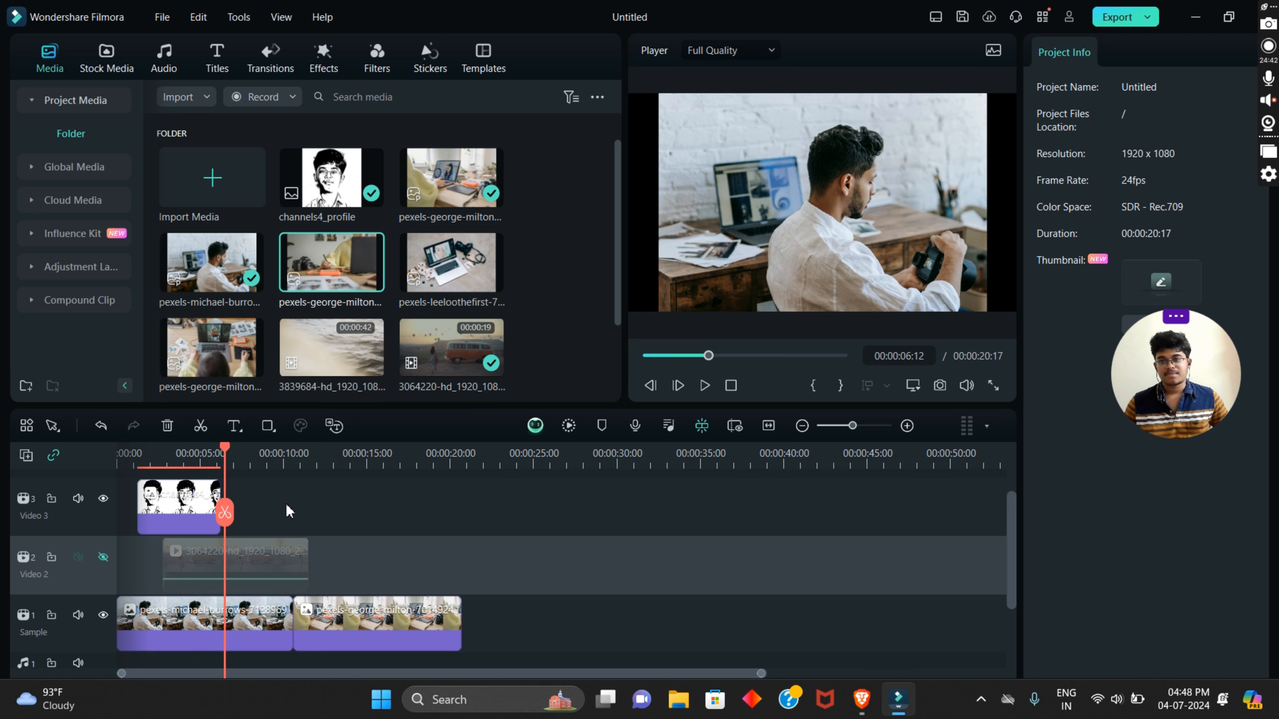
click(103, 557)
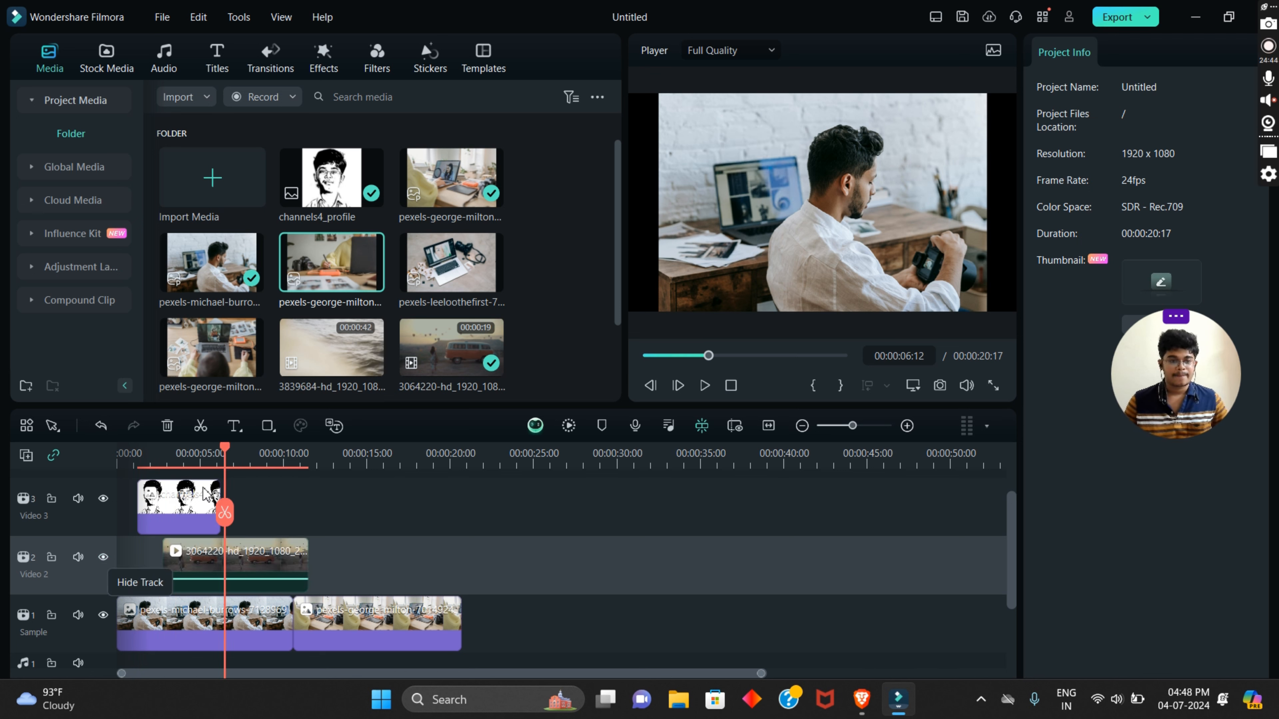
key(Home)
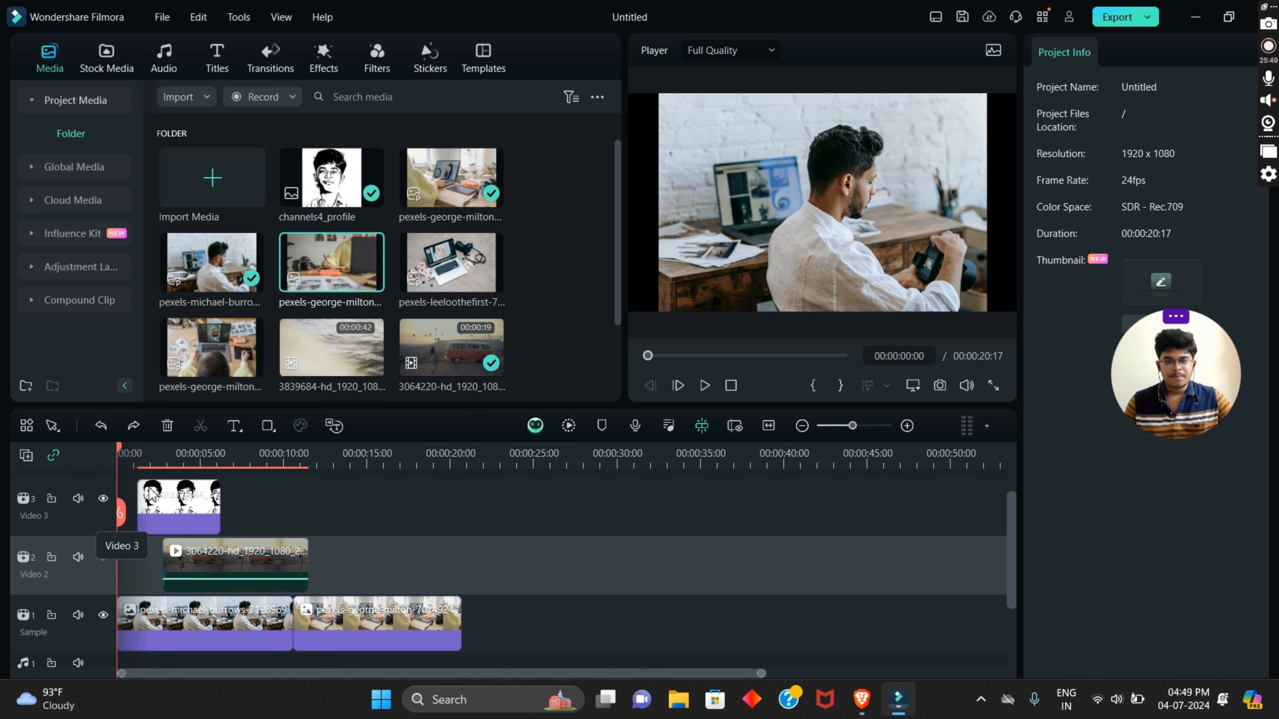
Step: Position the playhead at 00:00:05:02 and split the clips on all three video tracks there
drag(119, 453, 187, 465)
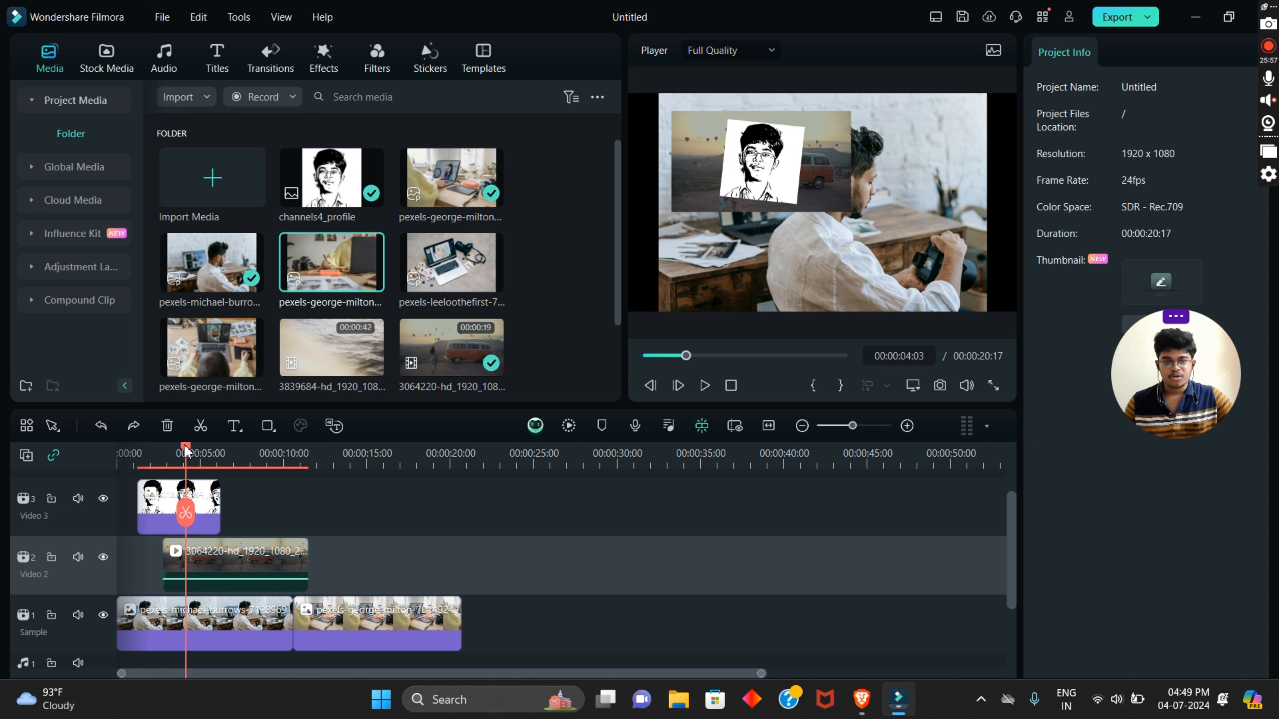
drag(186, 449, 189, 456)
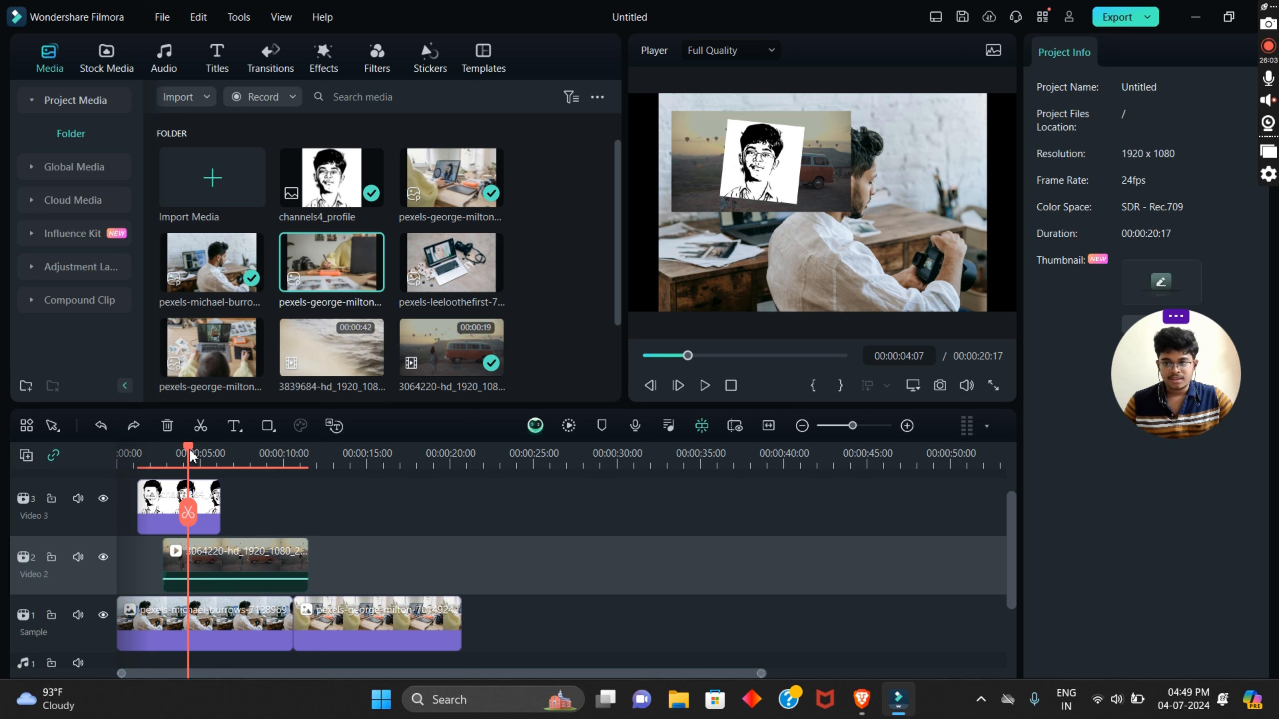
drag(190, 455, 174, 453)
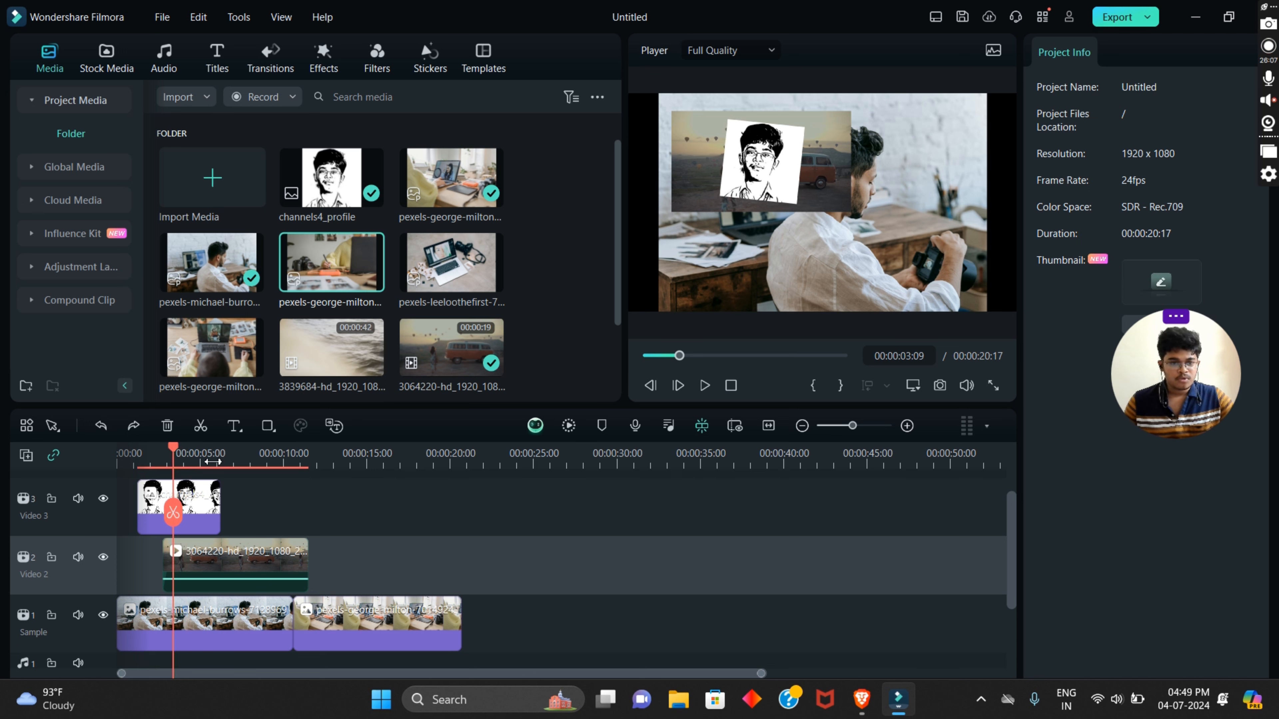
click(184, 456)
drag(184, 455, 202, 464)
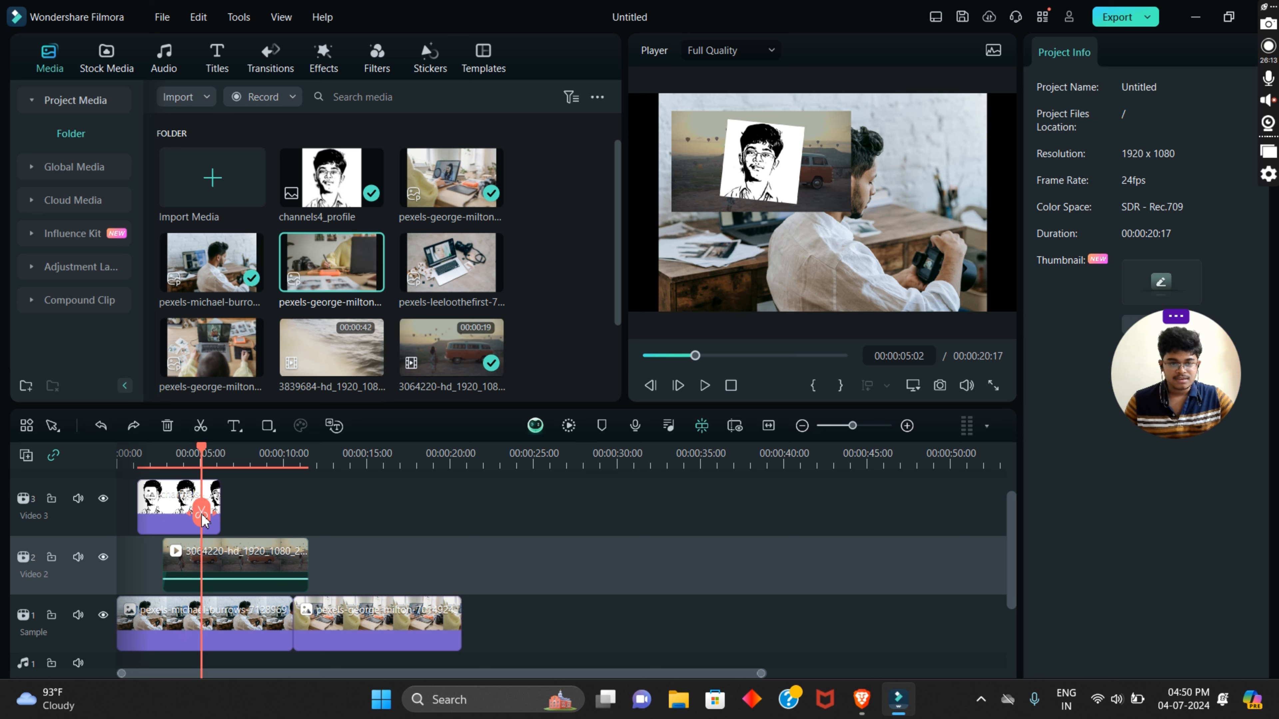
click(201, 514)
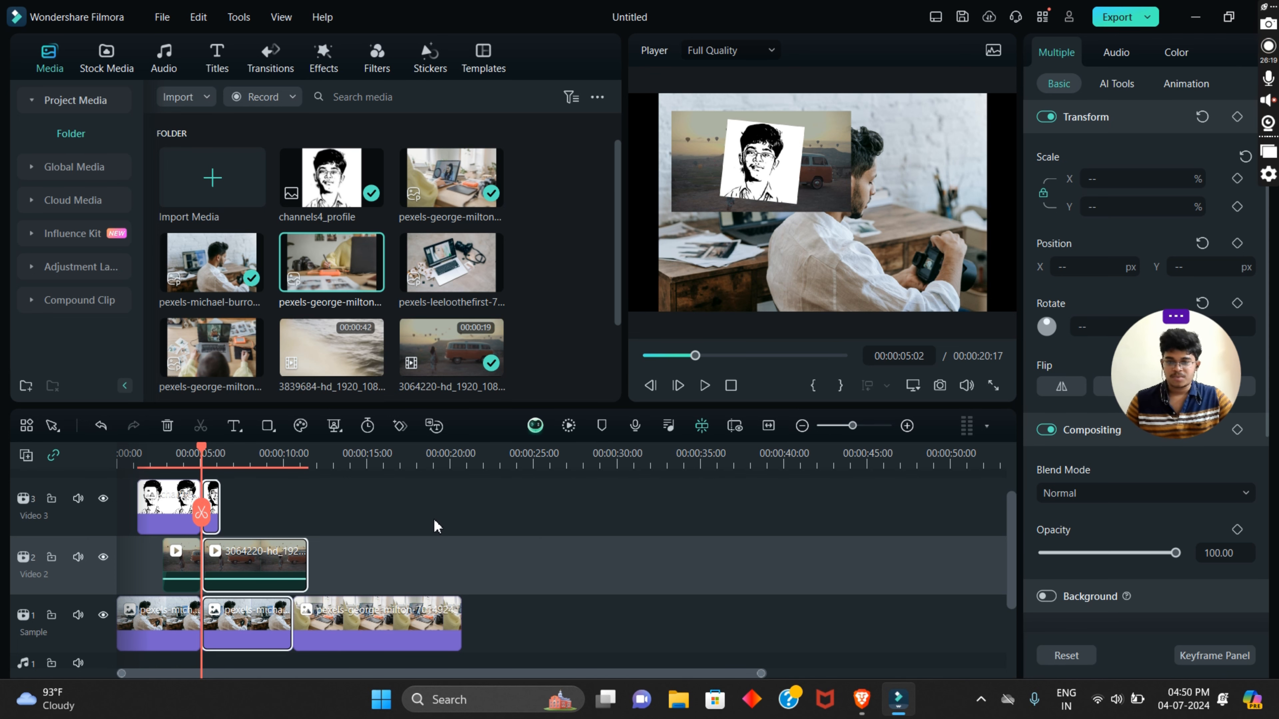
click(462, 544)
Step: Add a video track above Video 3 and move the first piece of the split portrait clip onto it, starting at 00:00:00:00
scroll(462, 544, down, 1)
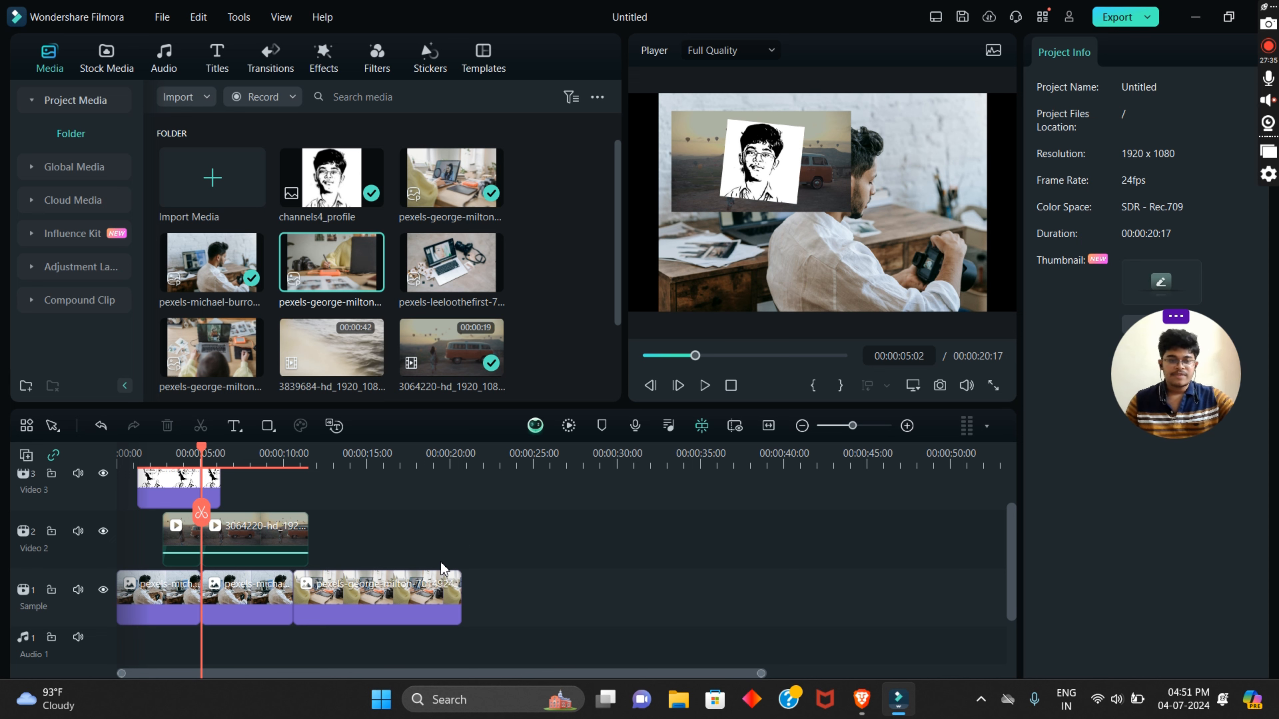
double_click(32, 607)
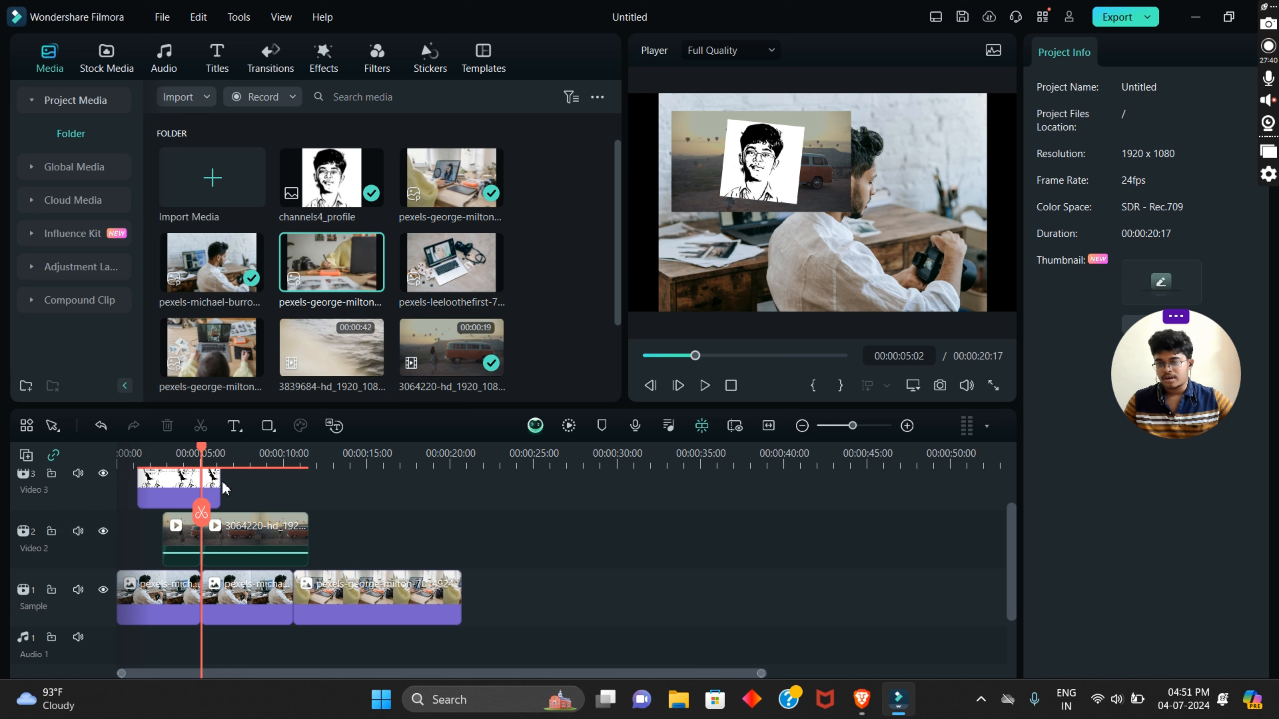
scroll(247, 529, down, 2)
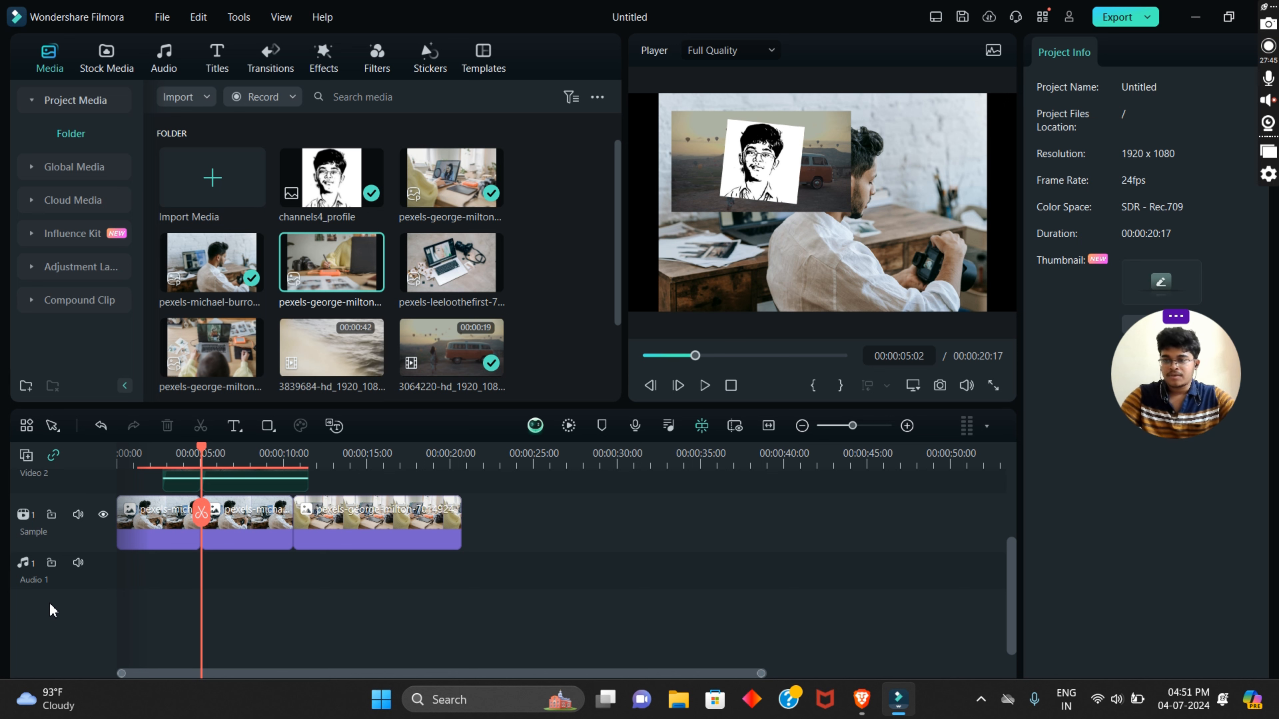
scroll(154, 617, up, 1)
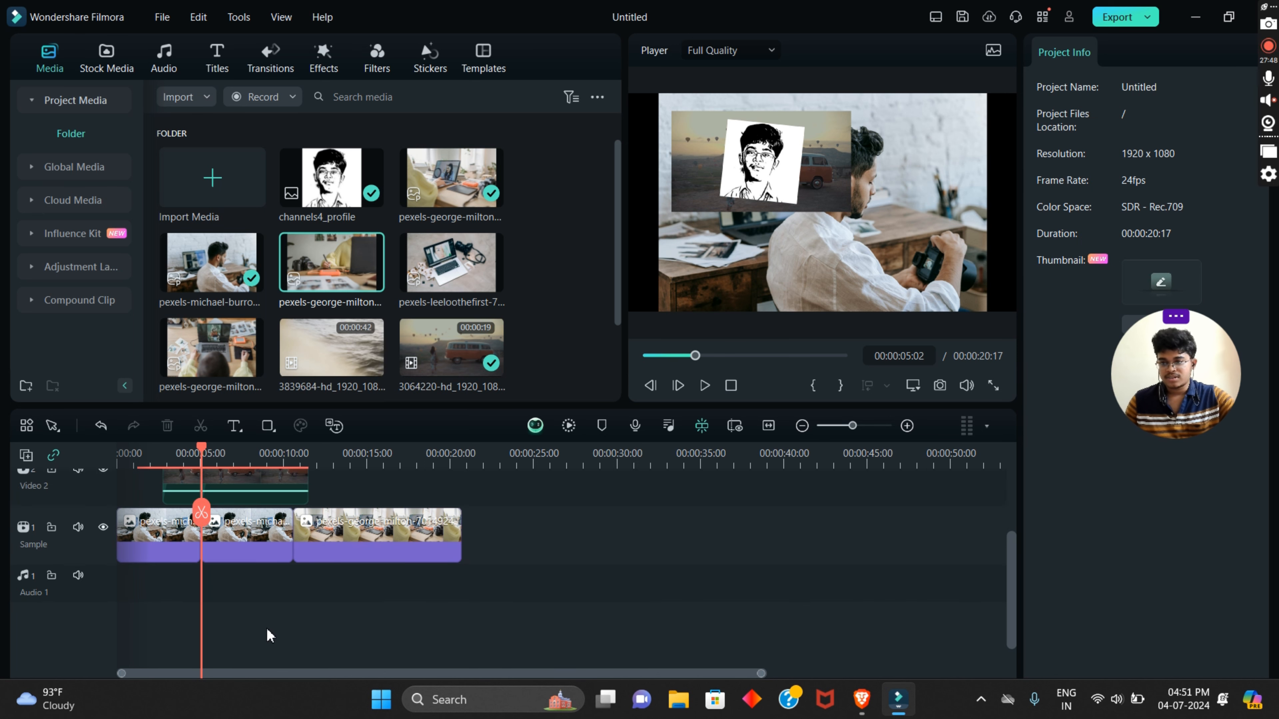
scroll(257, 595, up, 2)
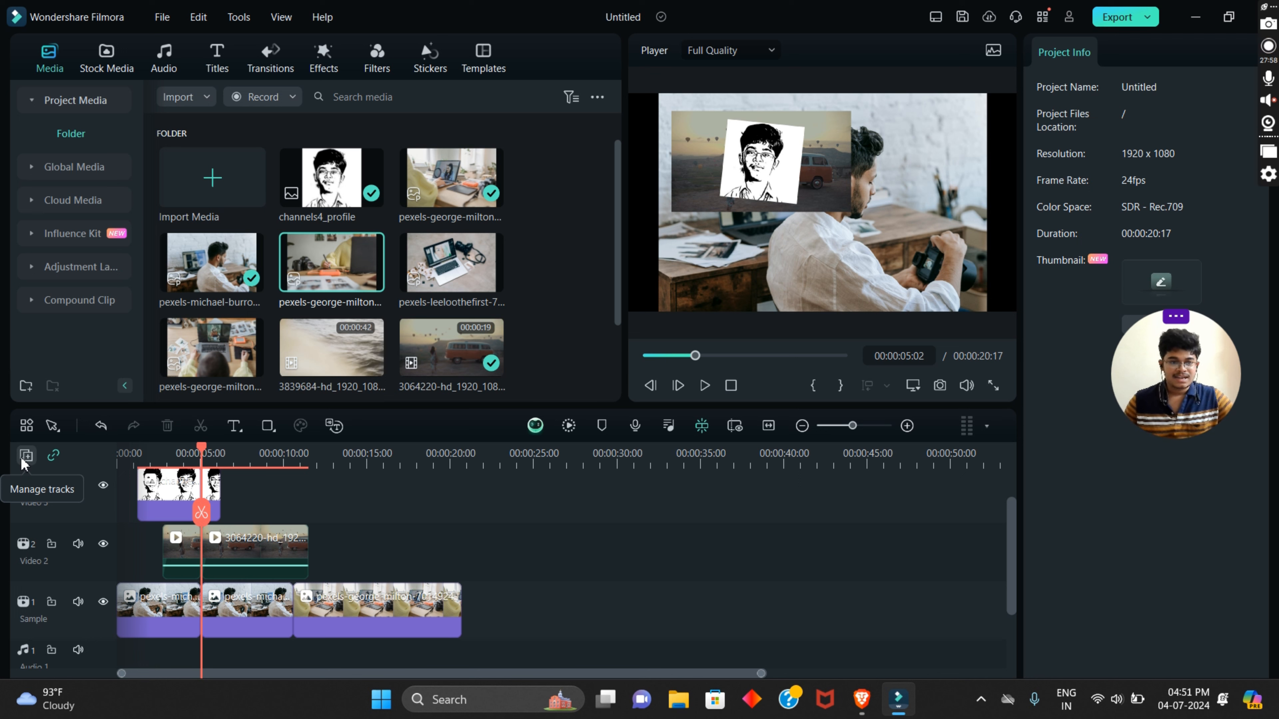
click(23, 461)
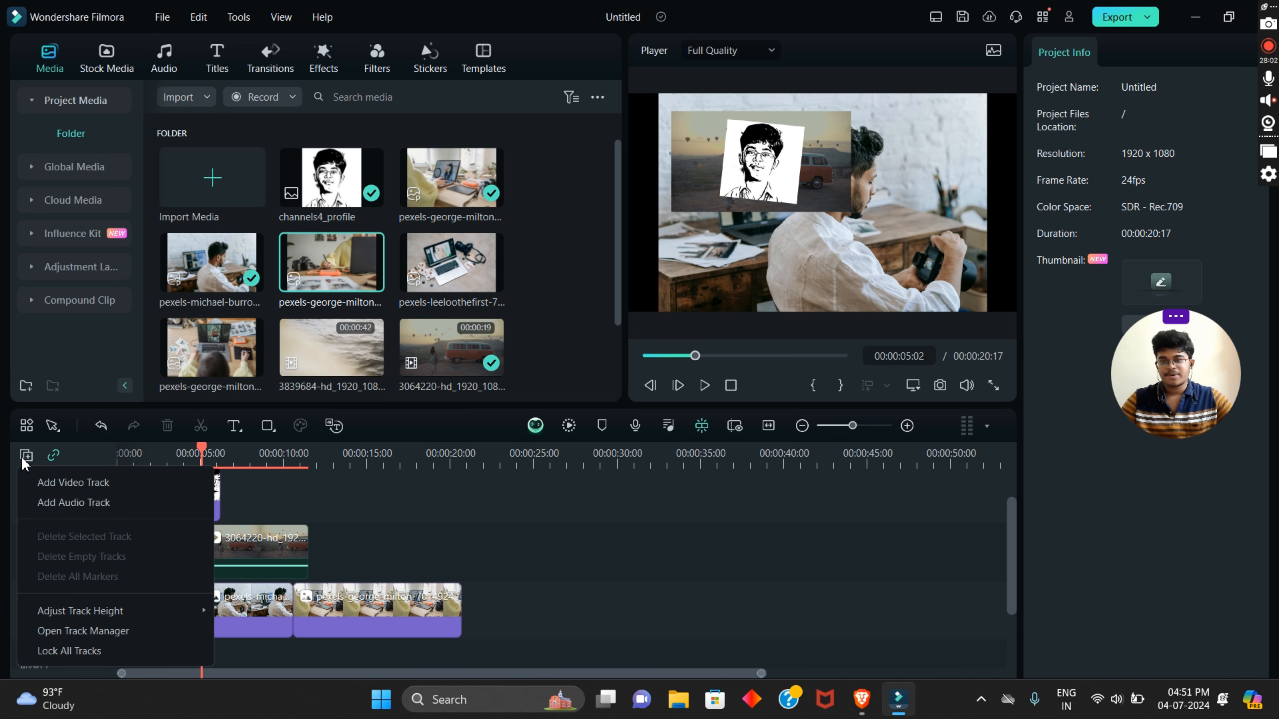
click(67, 482)
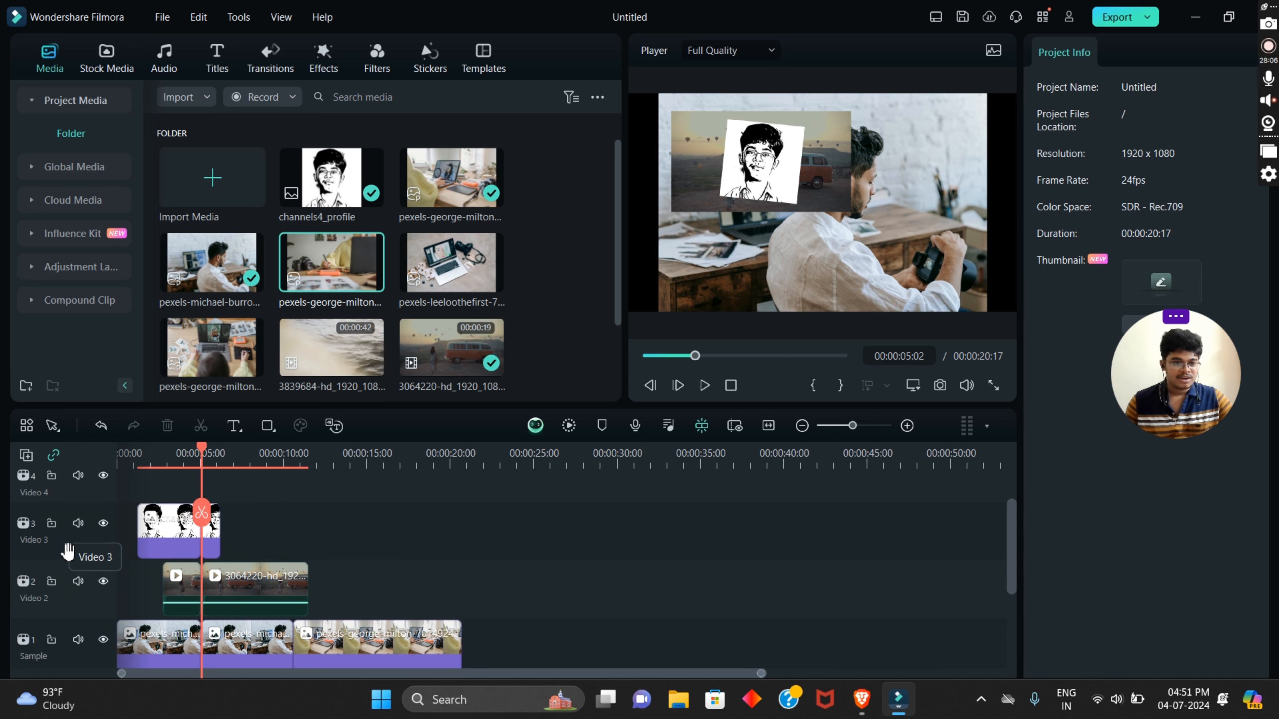
scroll(84, 548, up, 1)
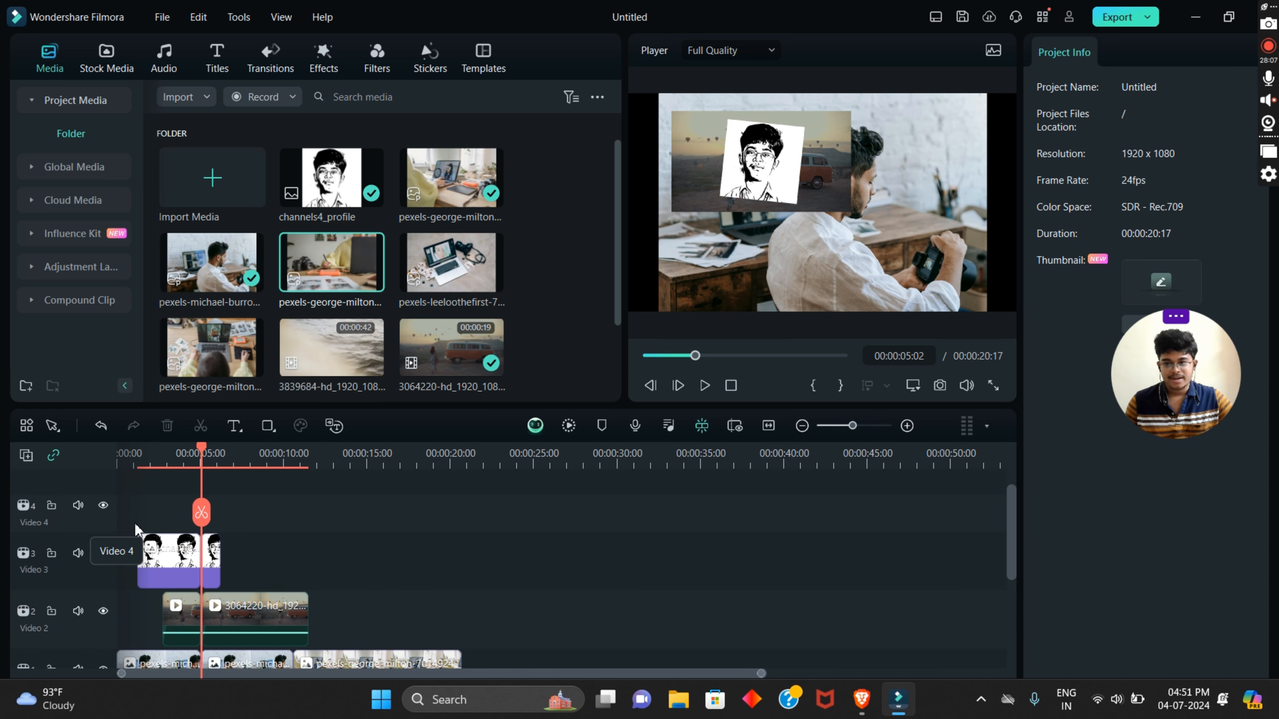
drag(175, 563, 137, 532)
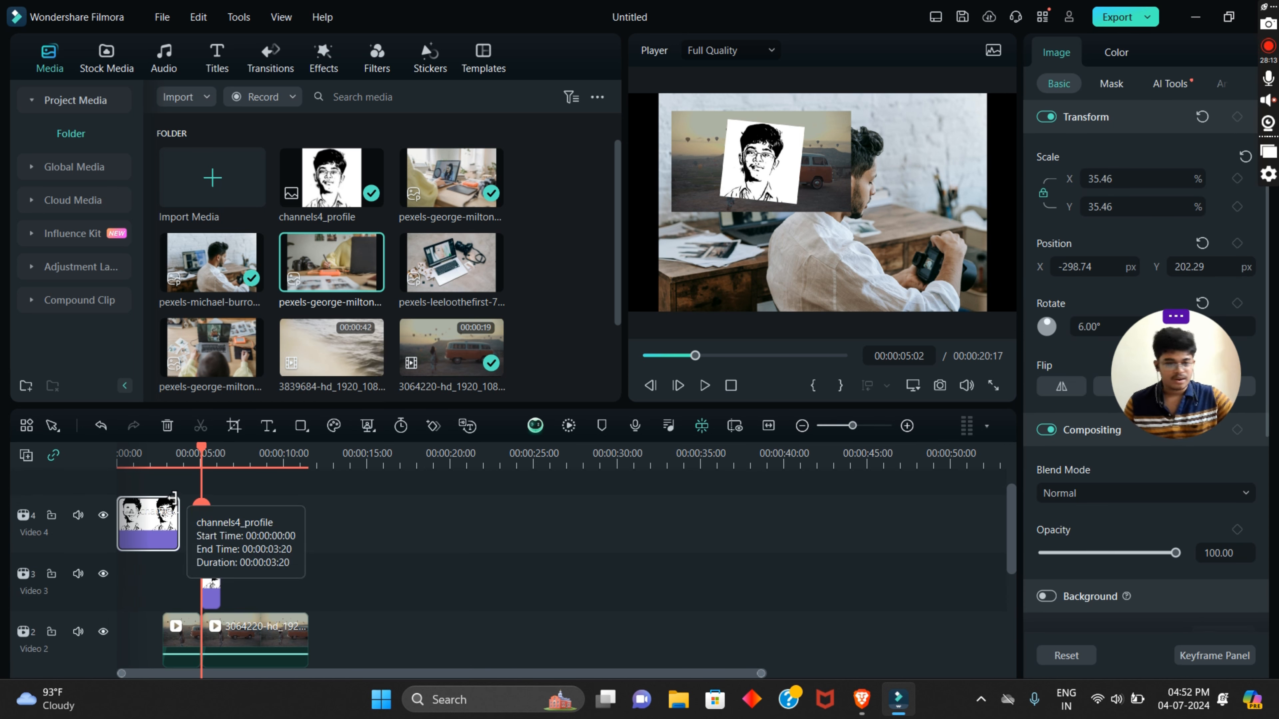
Step: Add two more audio tracks below Audio 1
scroll(238, 511, down, 4)
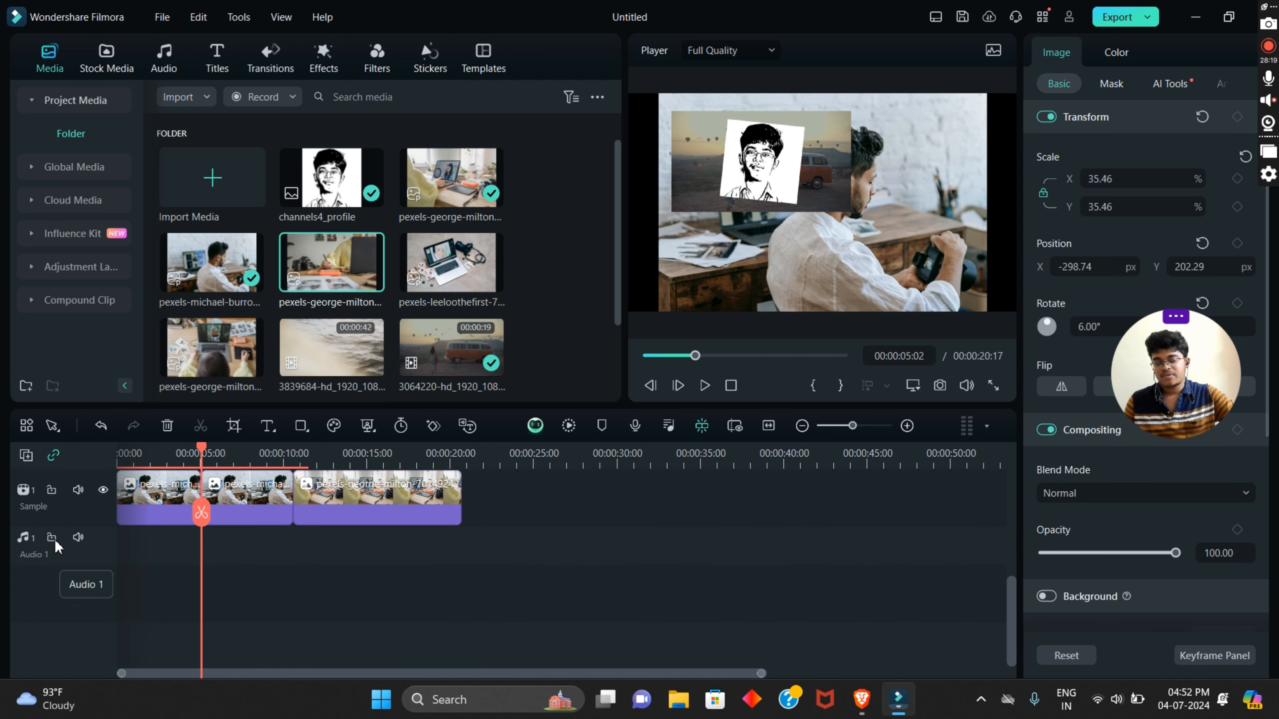
click(26, 456)
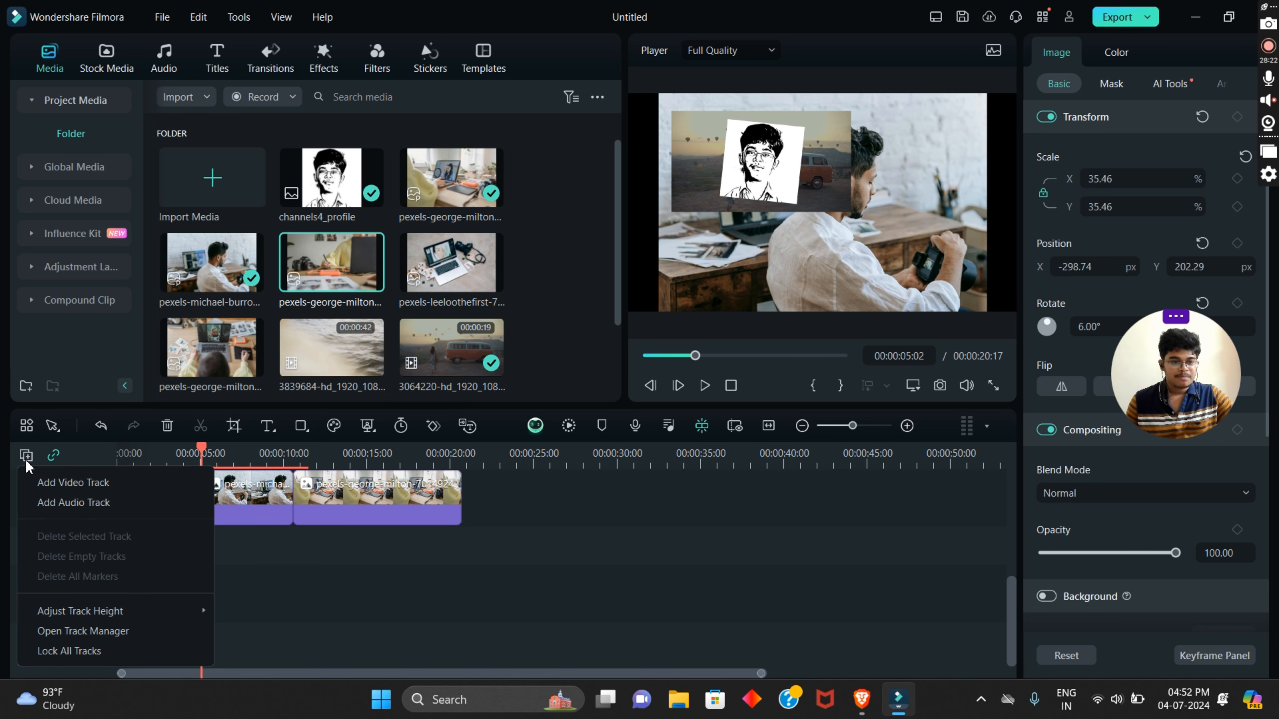
click(76, 502)
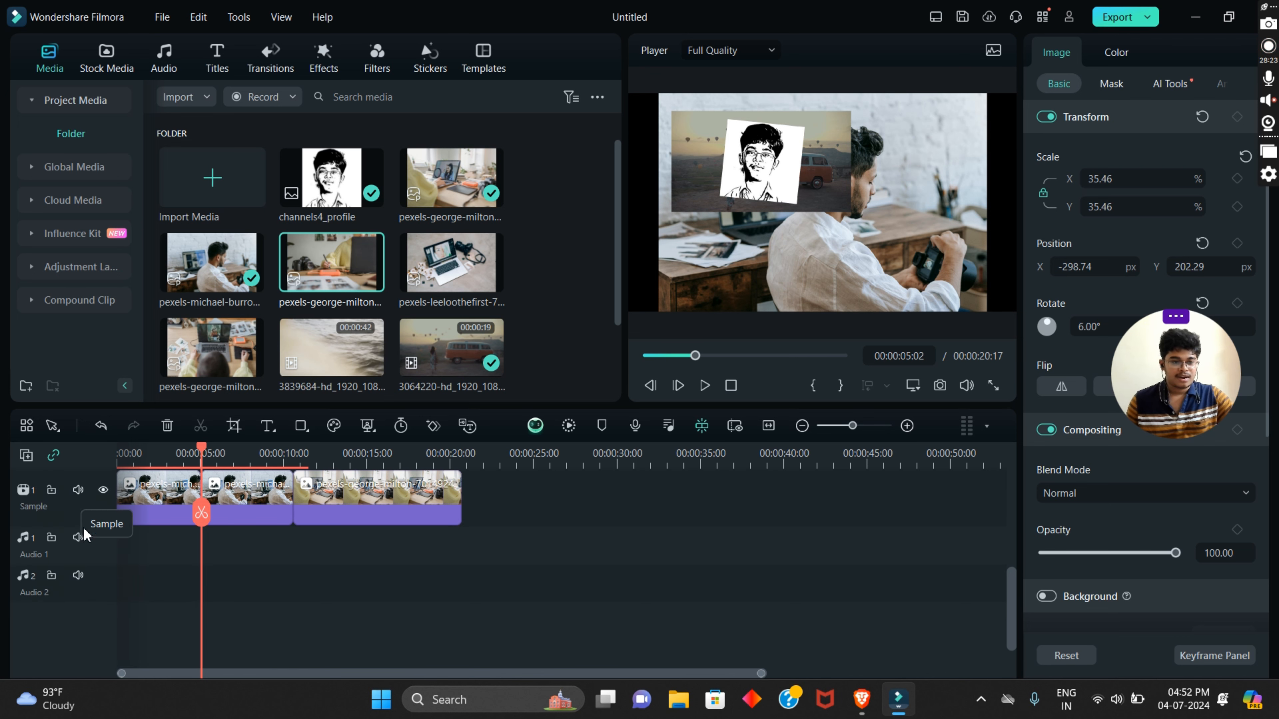
click(26, 457)
click(80, 496)
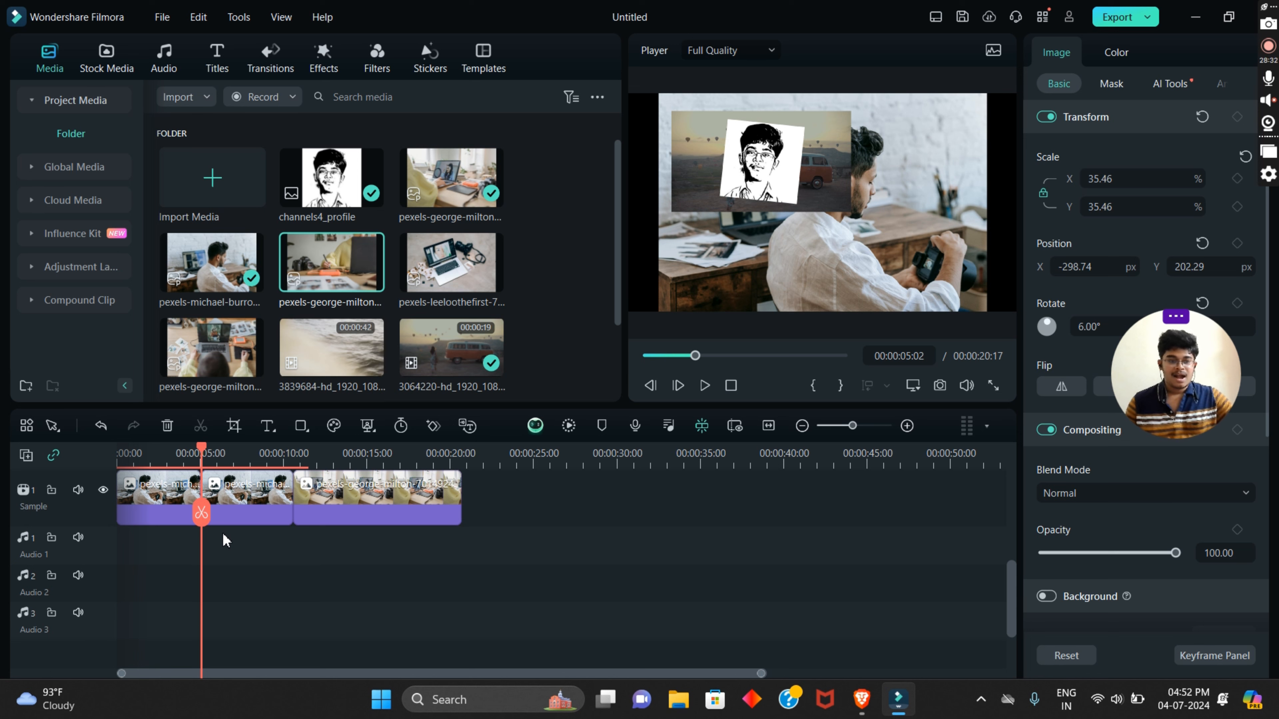
scroll(146, 569, up, 2)
scroll(150, 574, down, 2)
click(202, 545)
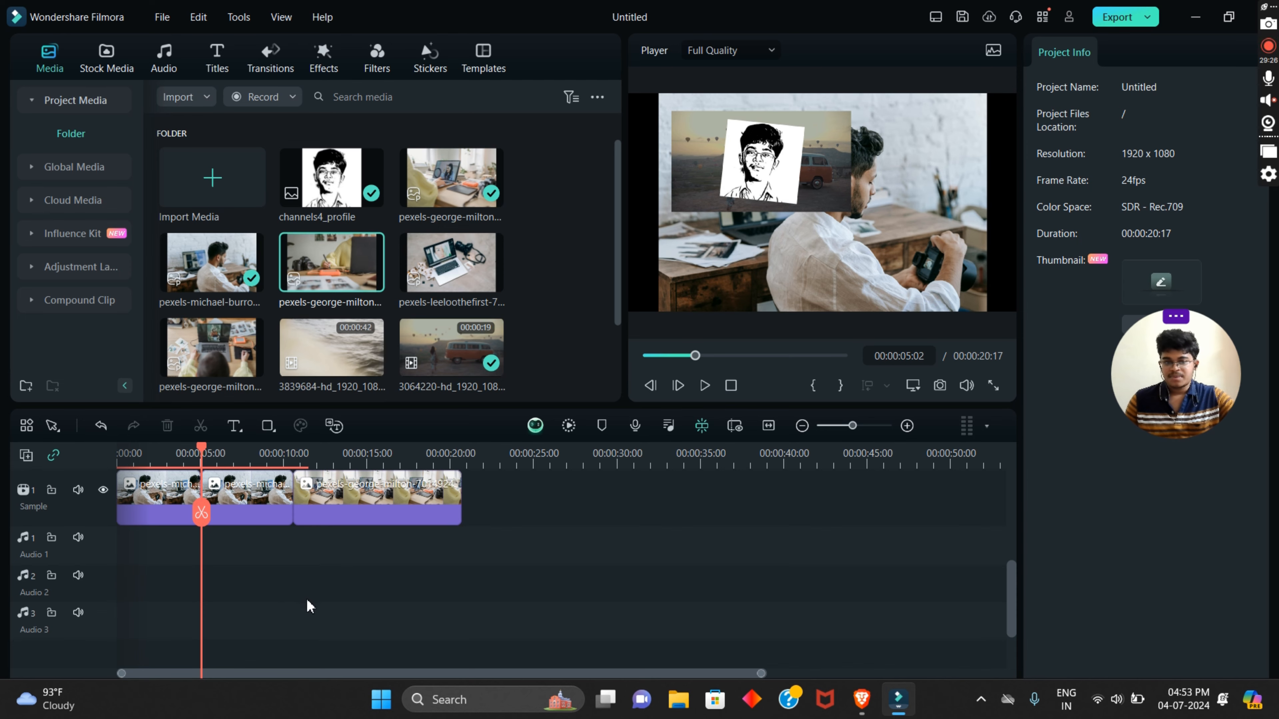
scroll(291, 600, up, 5)
click(26, 456)
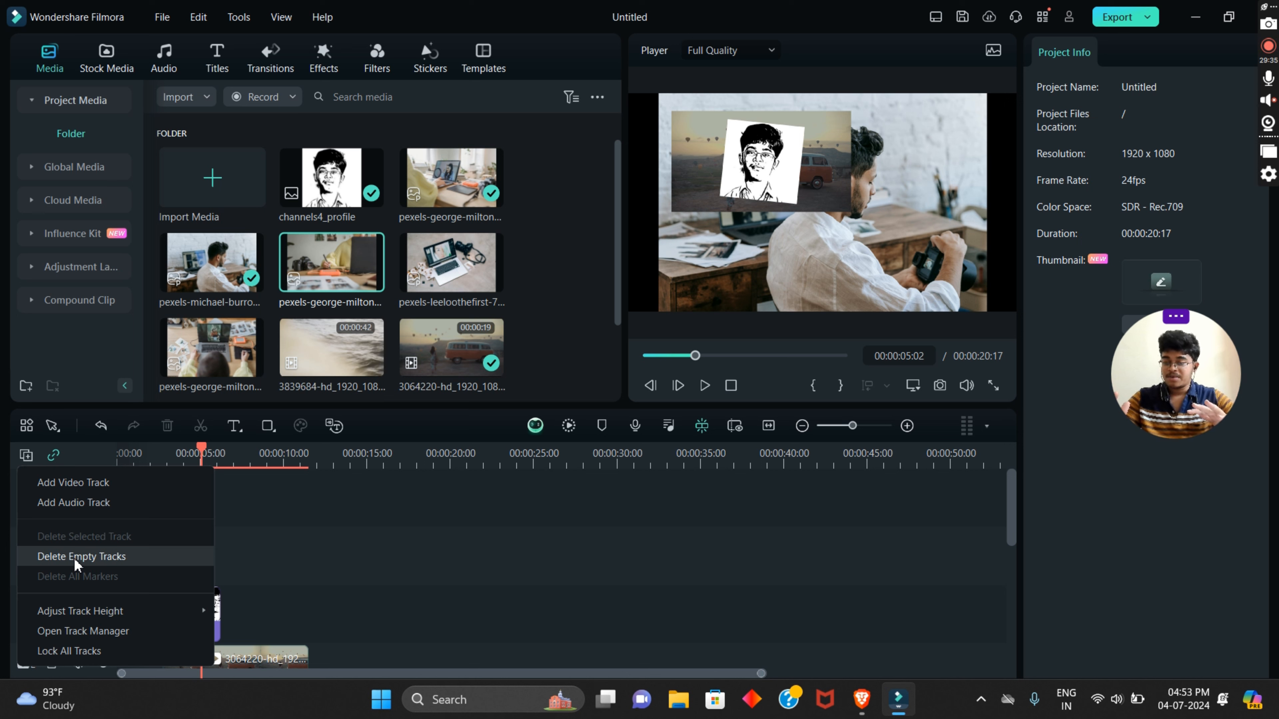
click(271, 592)
Step: Move the portrait piece from Video 4 back to the start of the Video 3 track, leaving Video 4 empty
scroll(259, 584, down, 1)
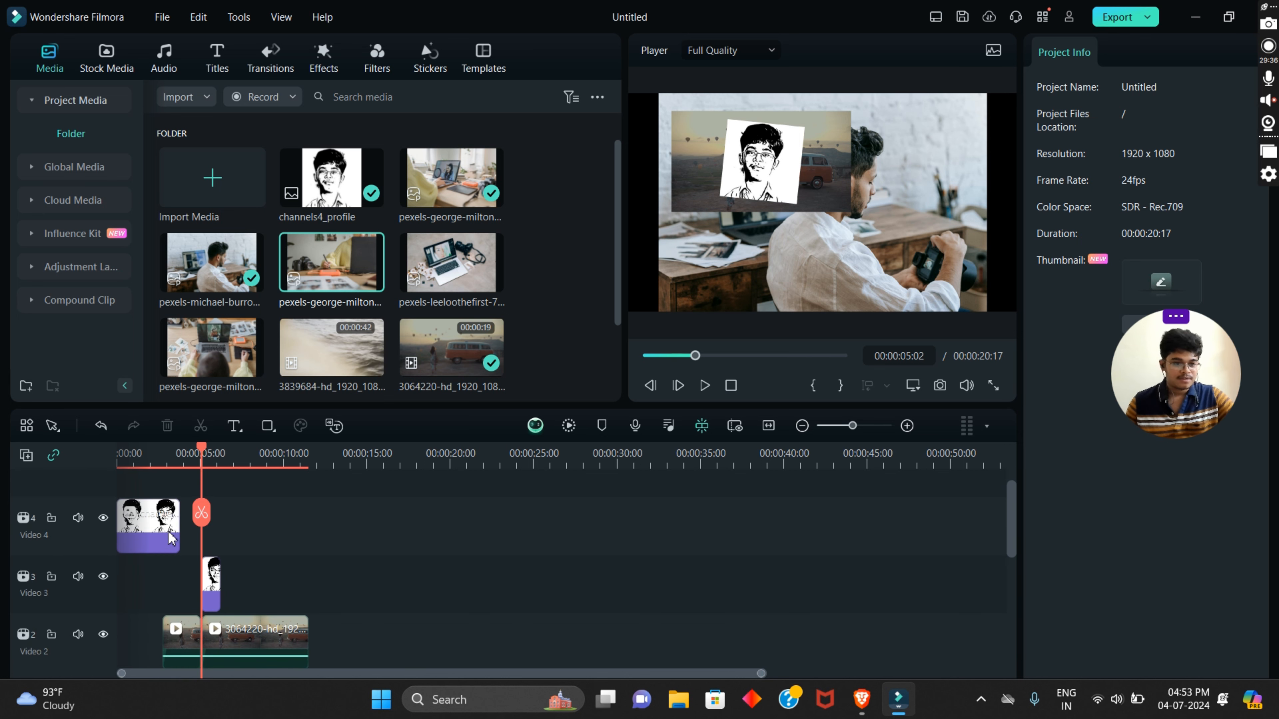
scroll(126, 523, down, 2)
scroll(146, 509, up, 1)
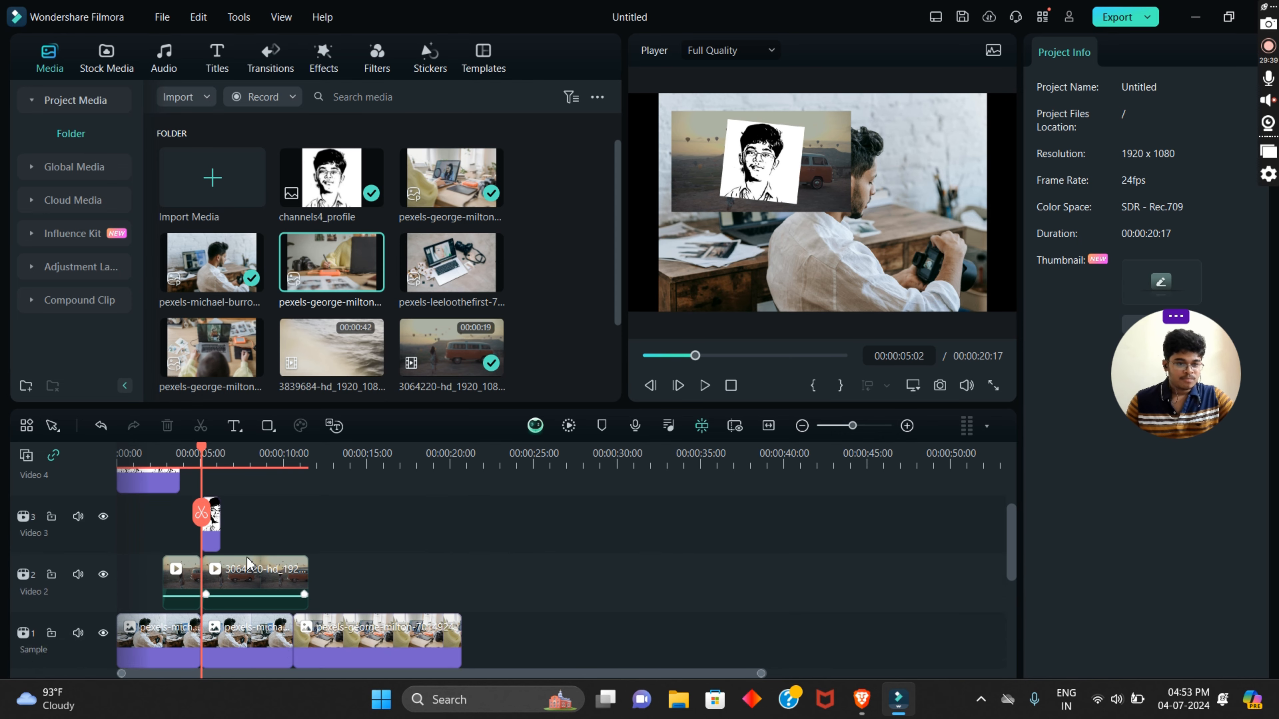
click(160, 505)
drag(160, 505, 161, 554)
scroll(146, 544, up, 1)
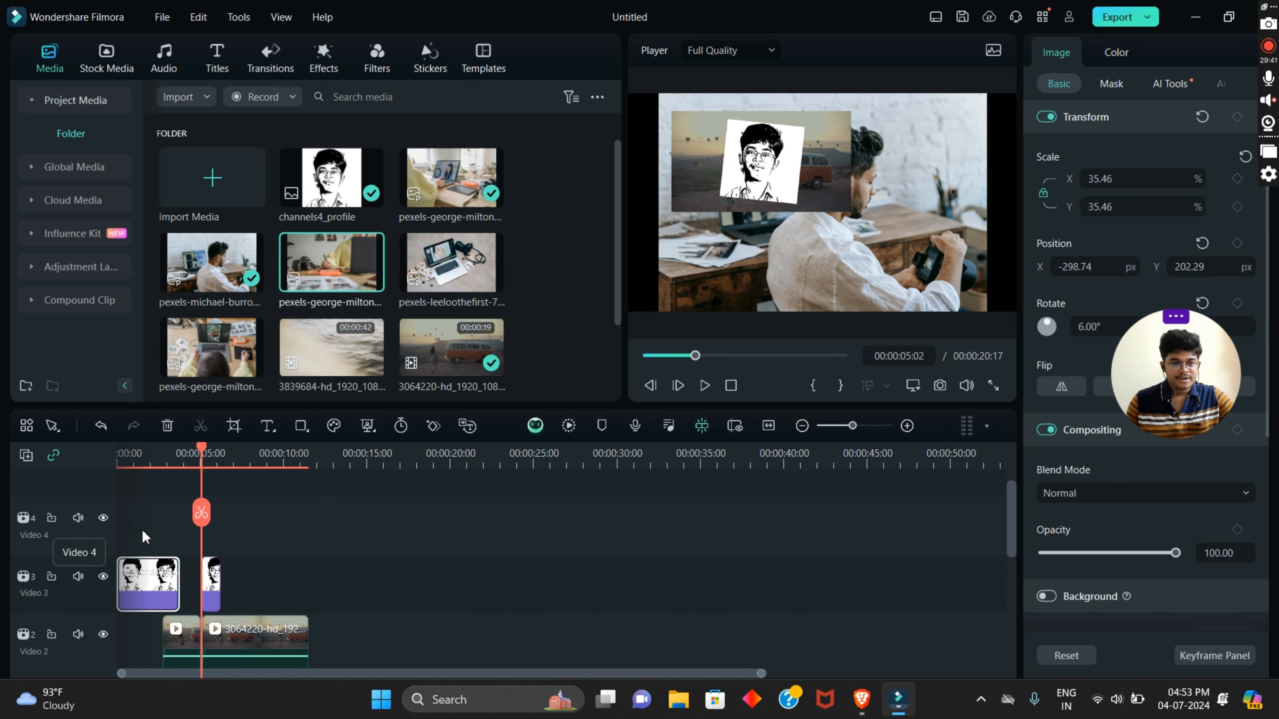
Step: Delete all empty tracks from the timeline
scroll(179, 522, down, 1)
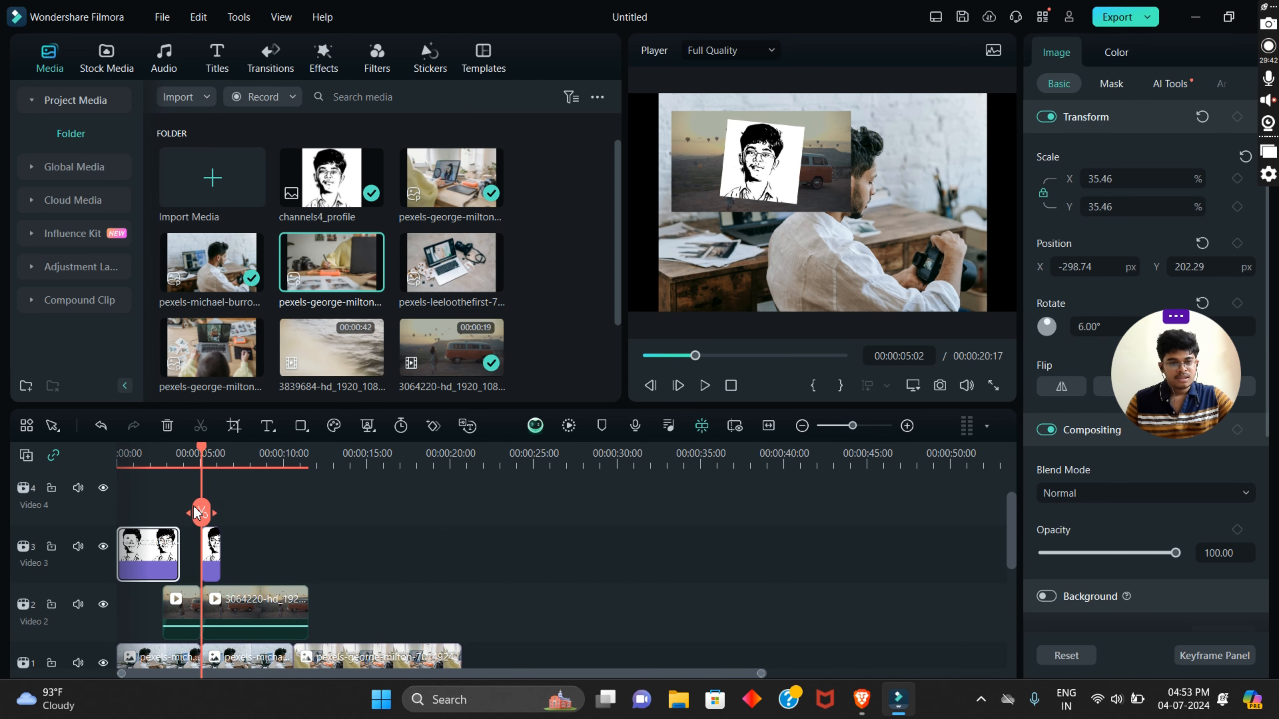
scroll(193, 514, down, 3)
scroll(166, 524, down, 1)
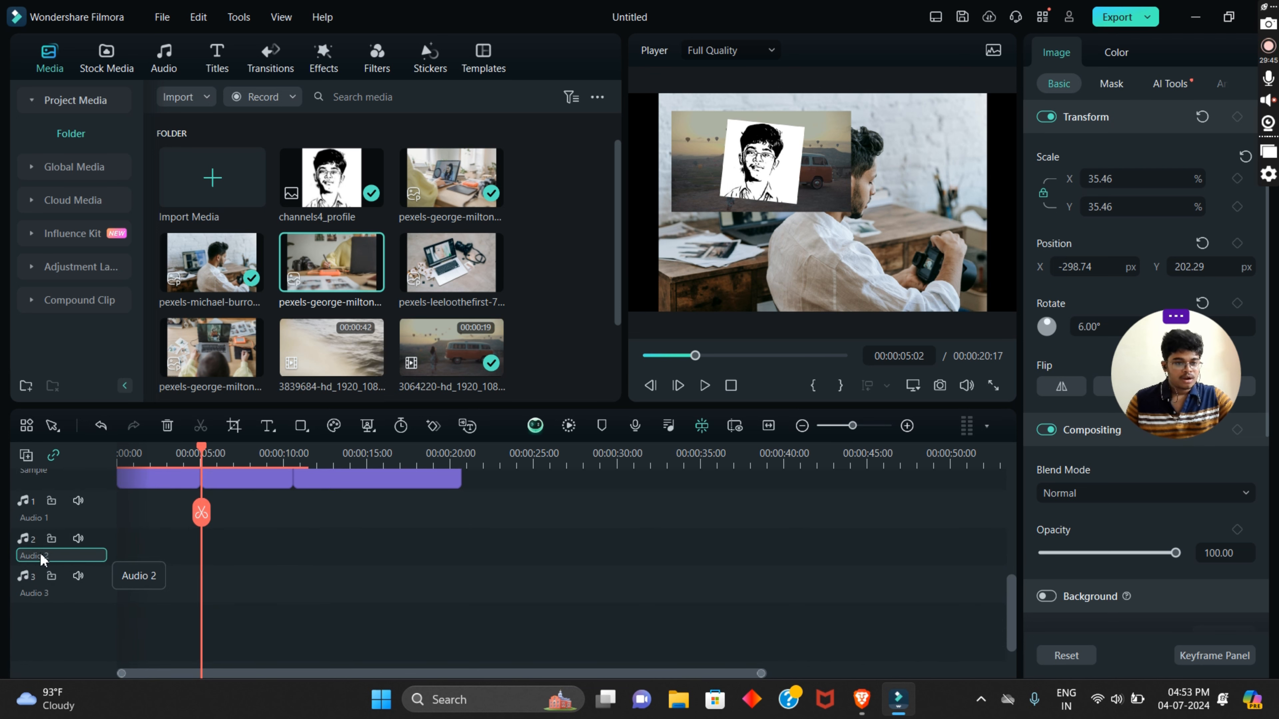
scroll(55, 600, up, 1)
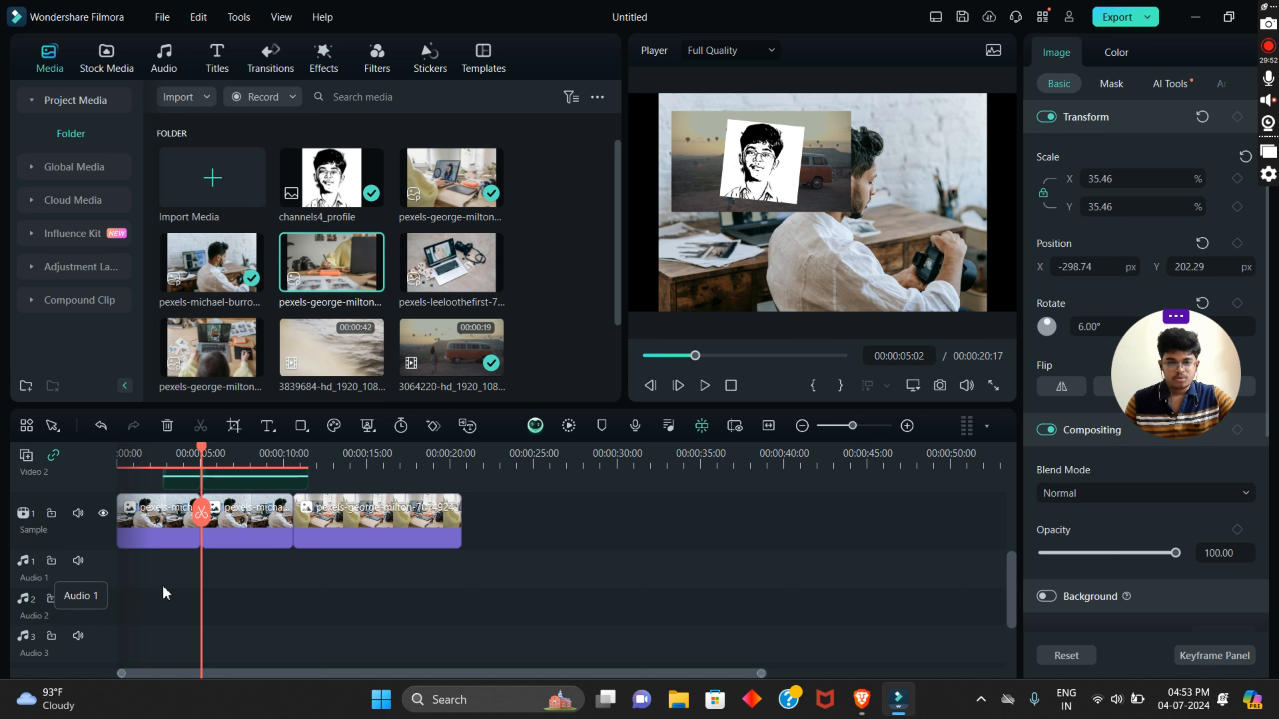
scroll(128, 551, up, 3)
scroll(129, 551, down, 5)
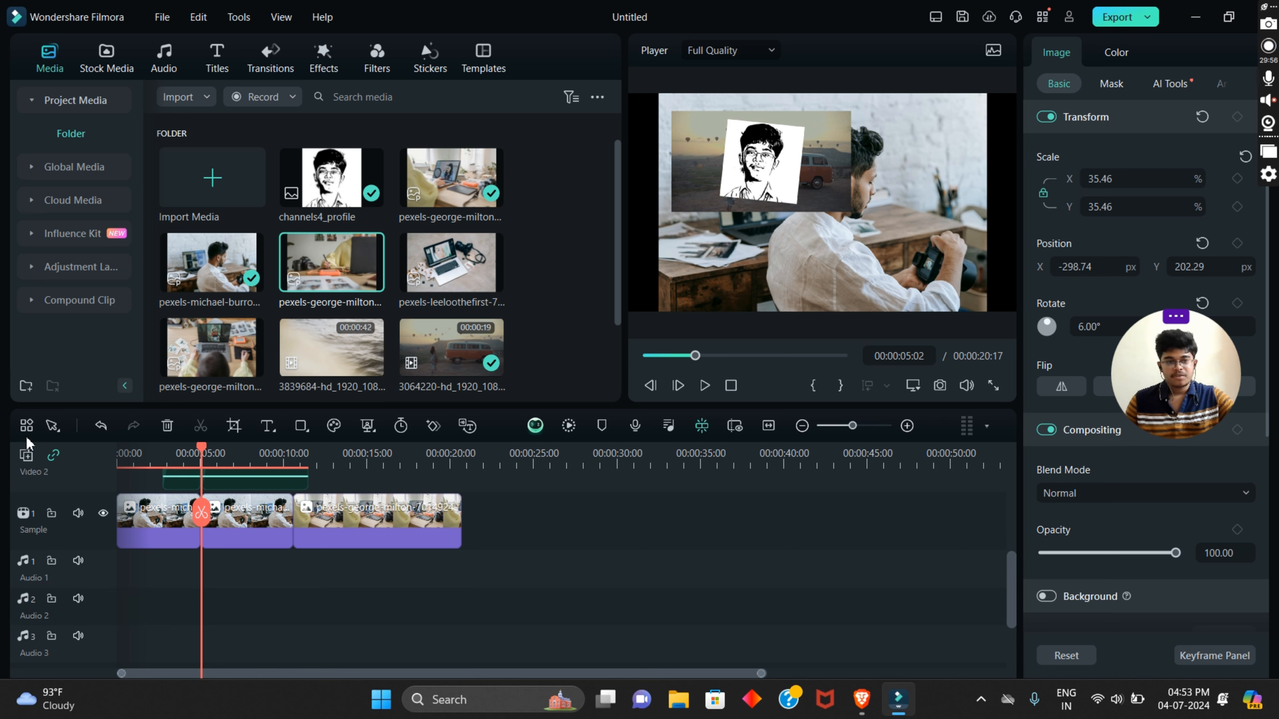
right_click(23, 469)
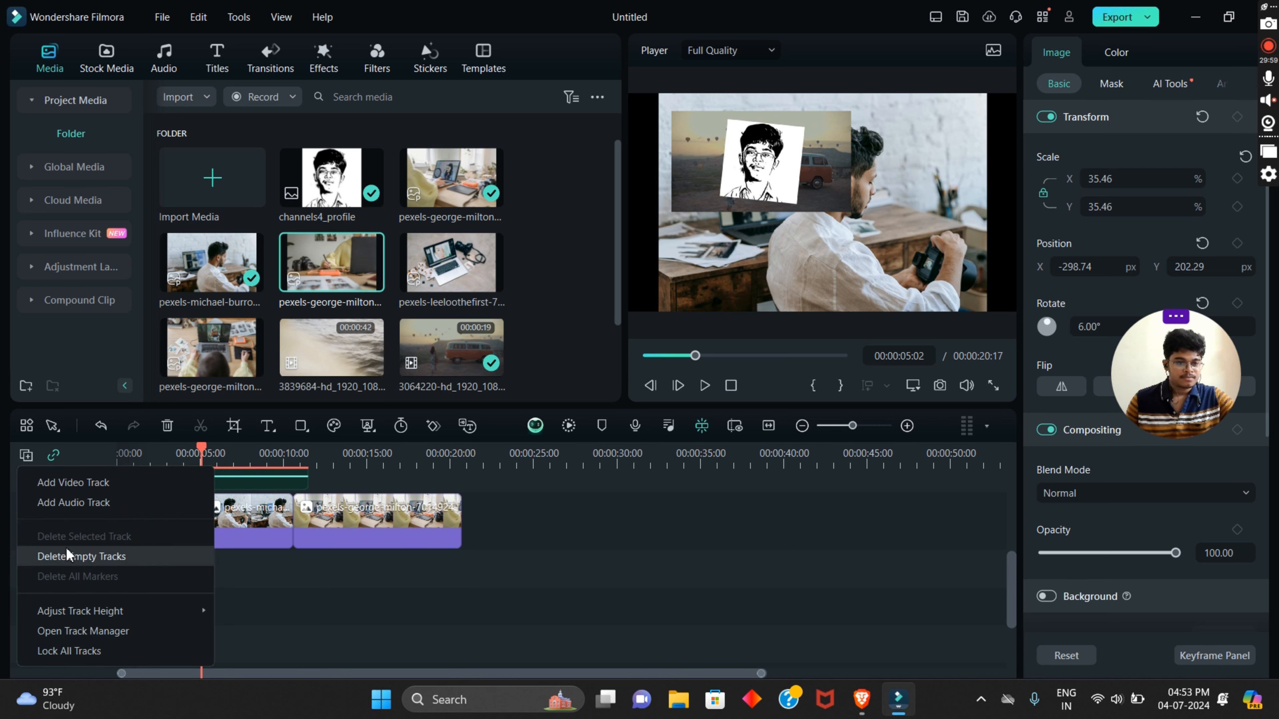
click(71, 556)
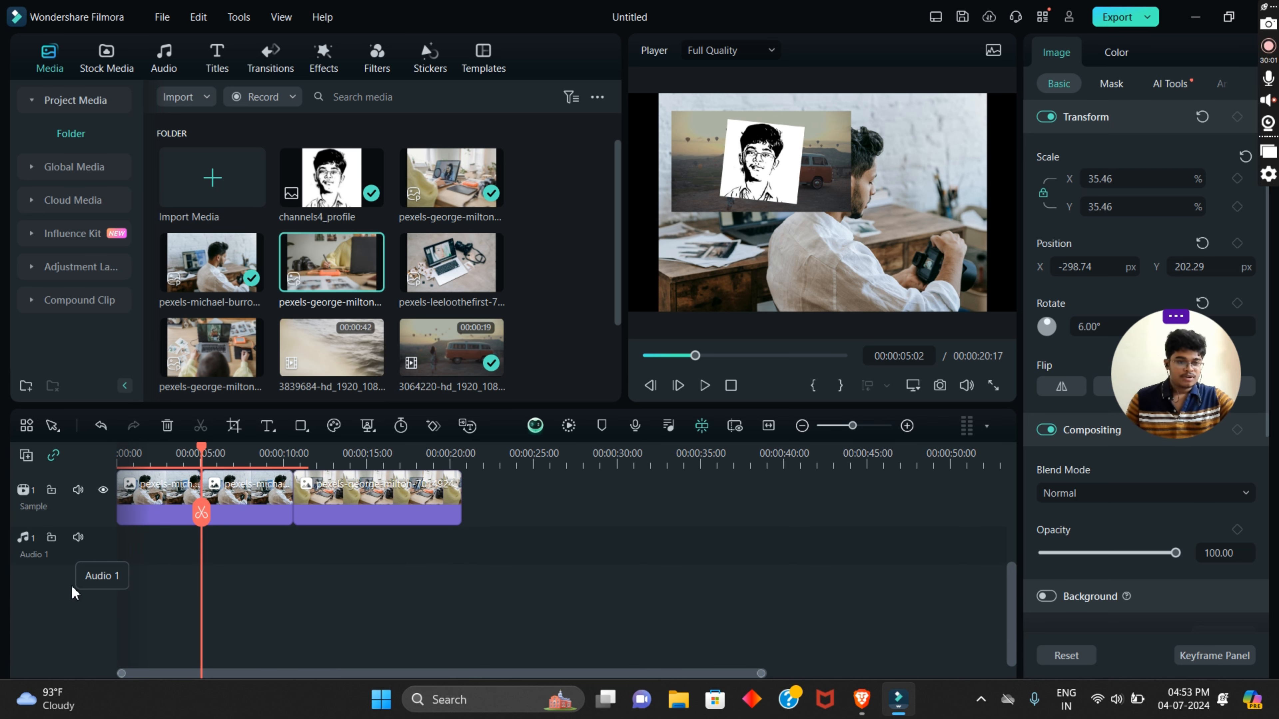
scroll(160, 626, up, 3)
scroll(85, 529, up, 2)
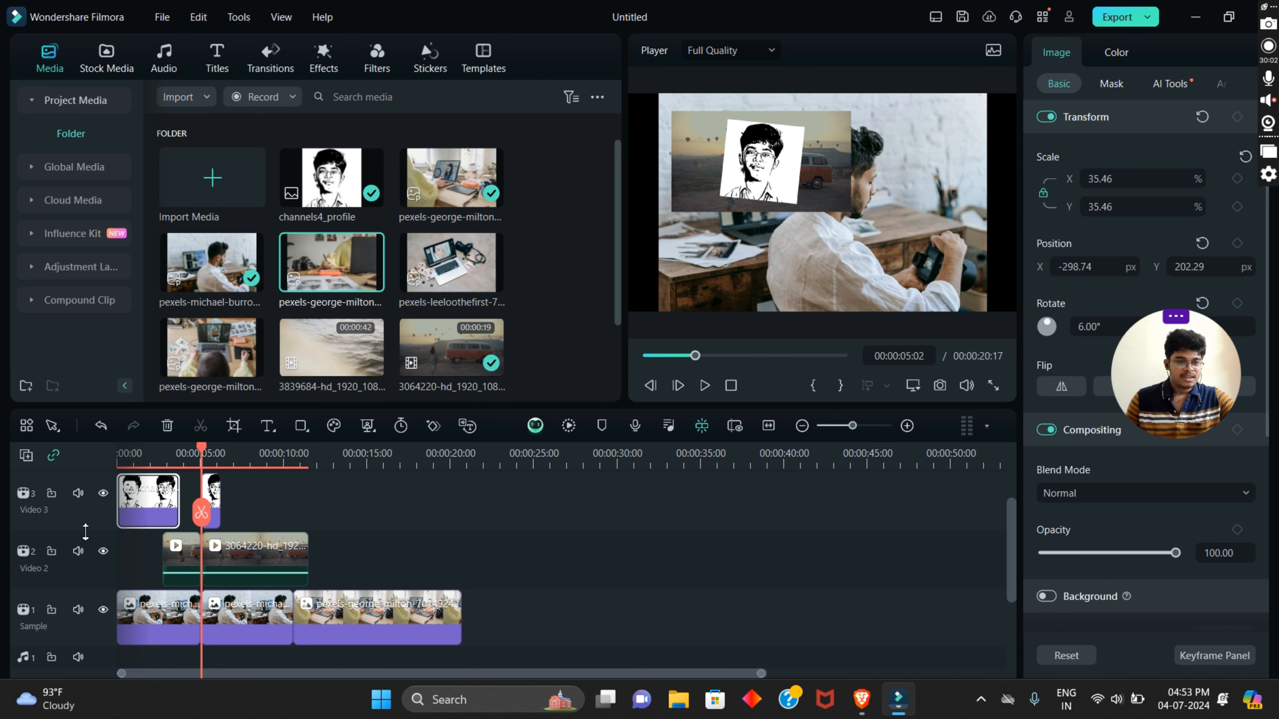
Step: Play the layered sequence from the start of the timeline for a few seconds, stopping at 00:00:03:17
scroll(195, 499, down, 1)
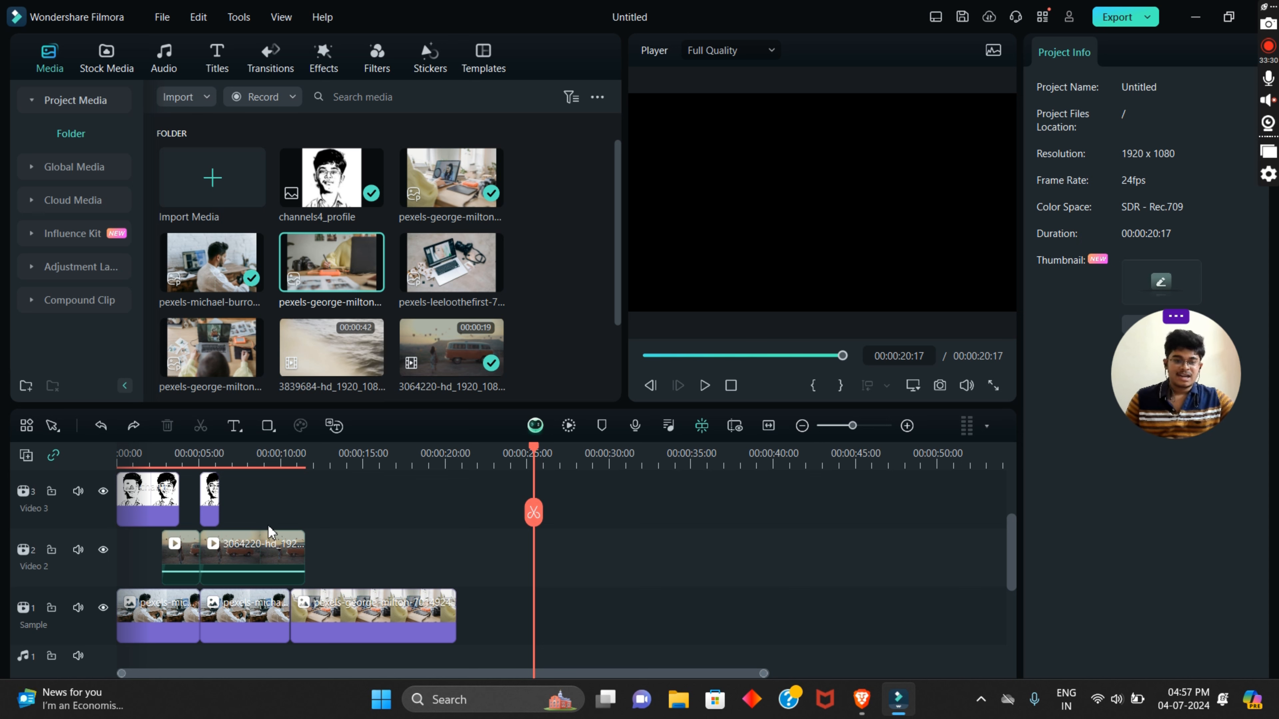
click(137, 458)
drag(142, 458, 56, 458)
key(space)
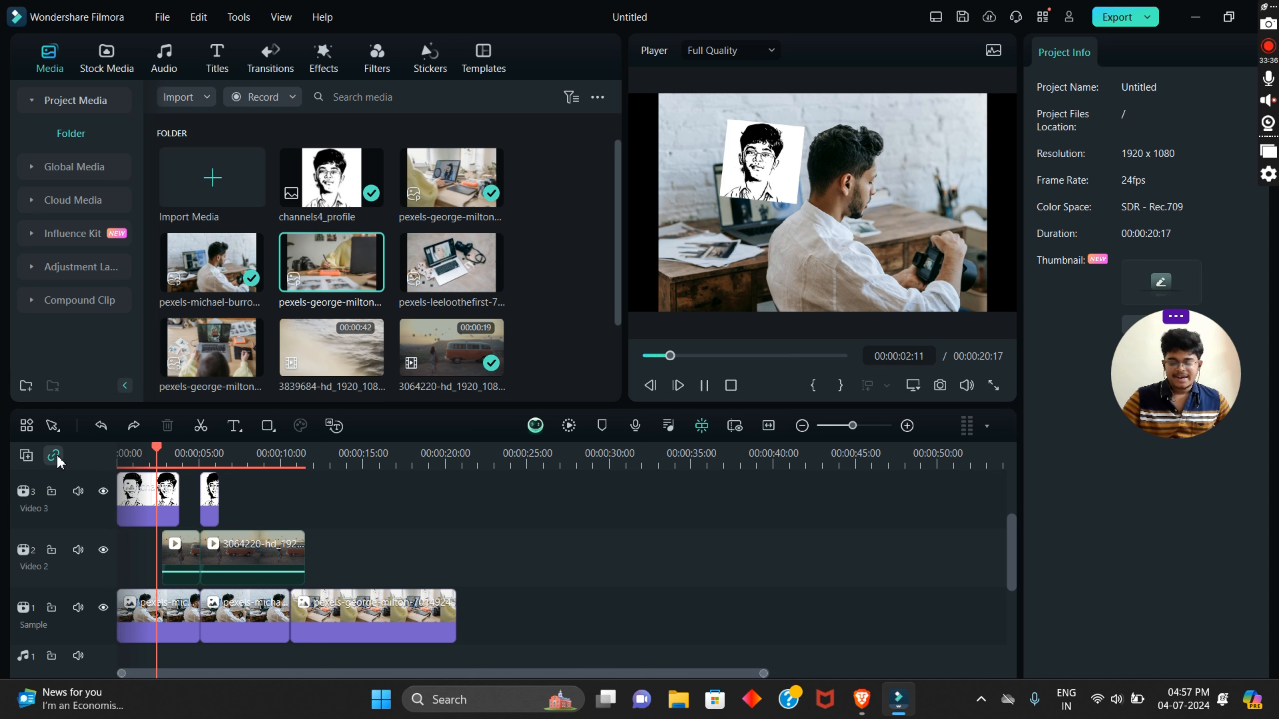
key(space)
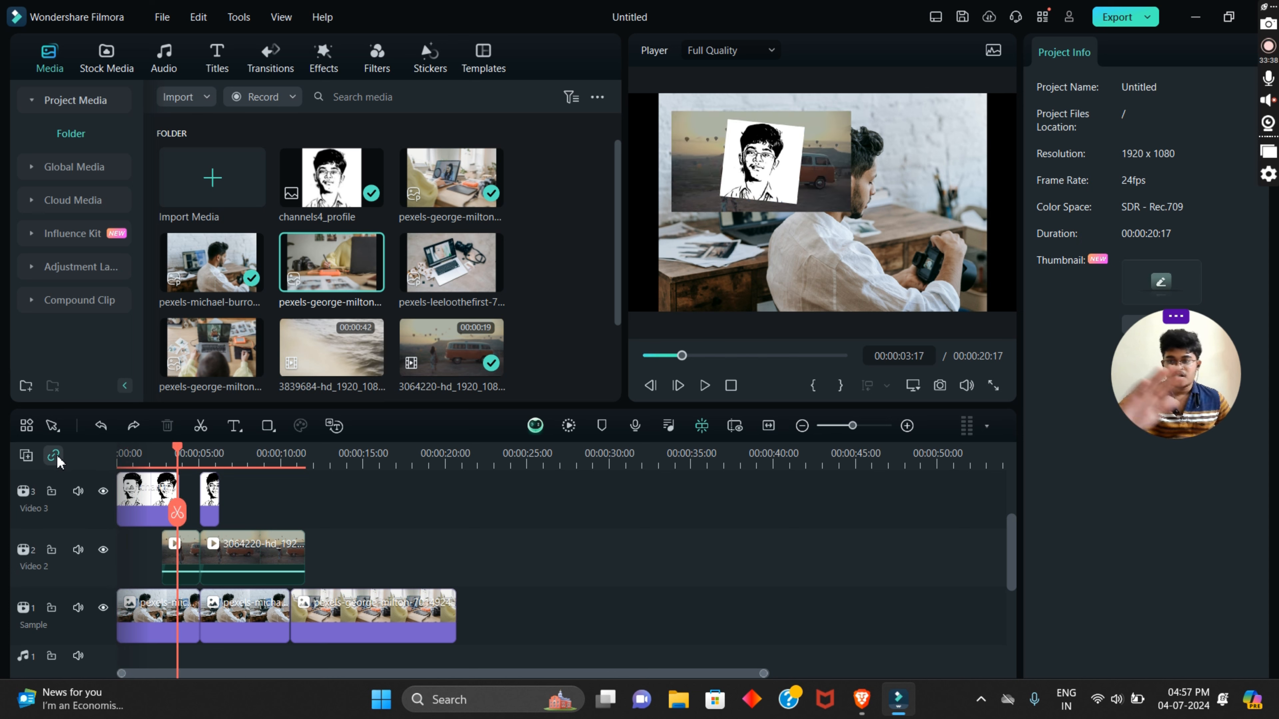
Step: Copy all clips on the three video tracks and paste the set at about 24 seconds, leaving a gap after the originals
drag(177, 450, 361, 652)
scroll(262, 488, up, 1)
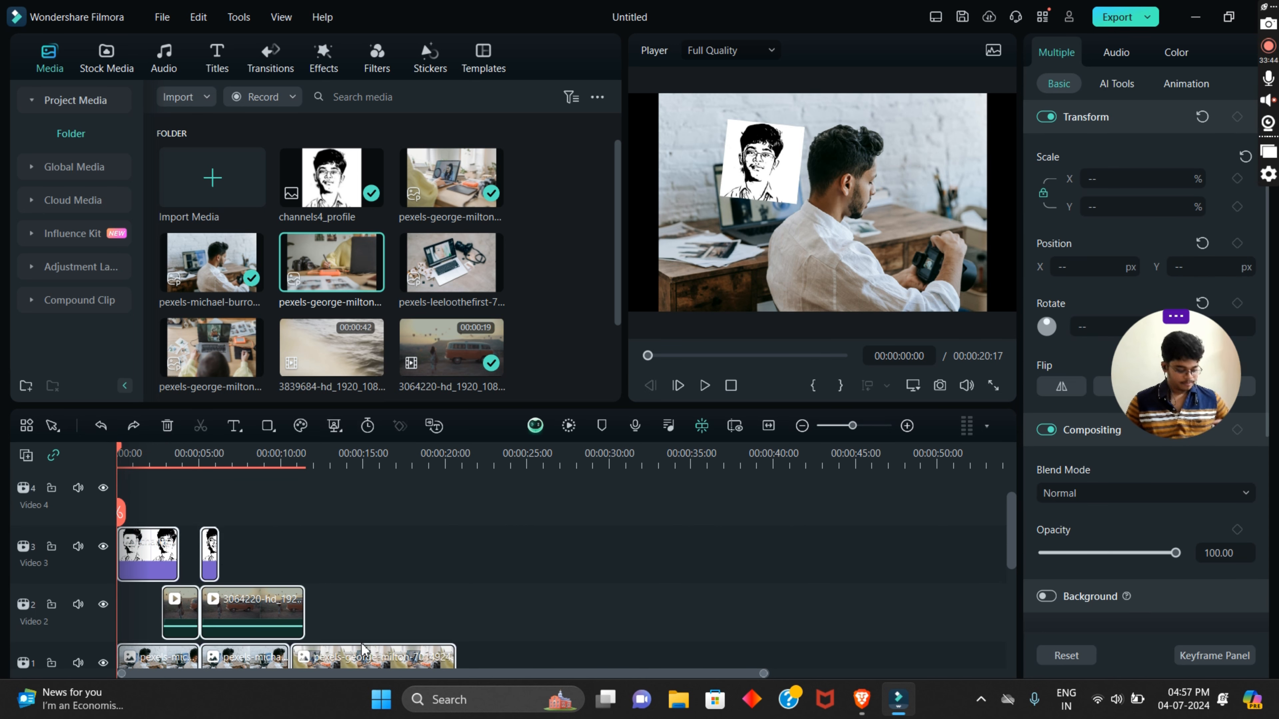
click(519, 466)
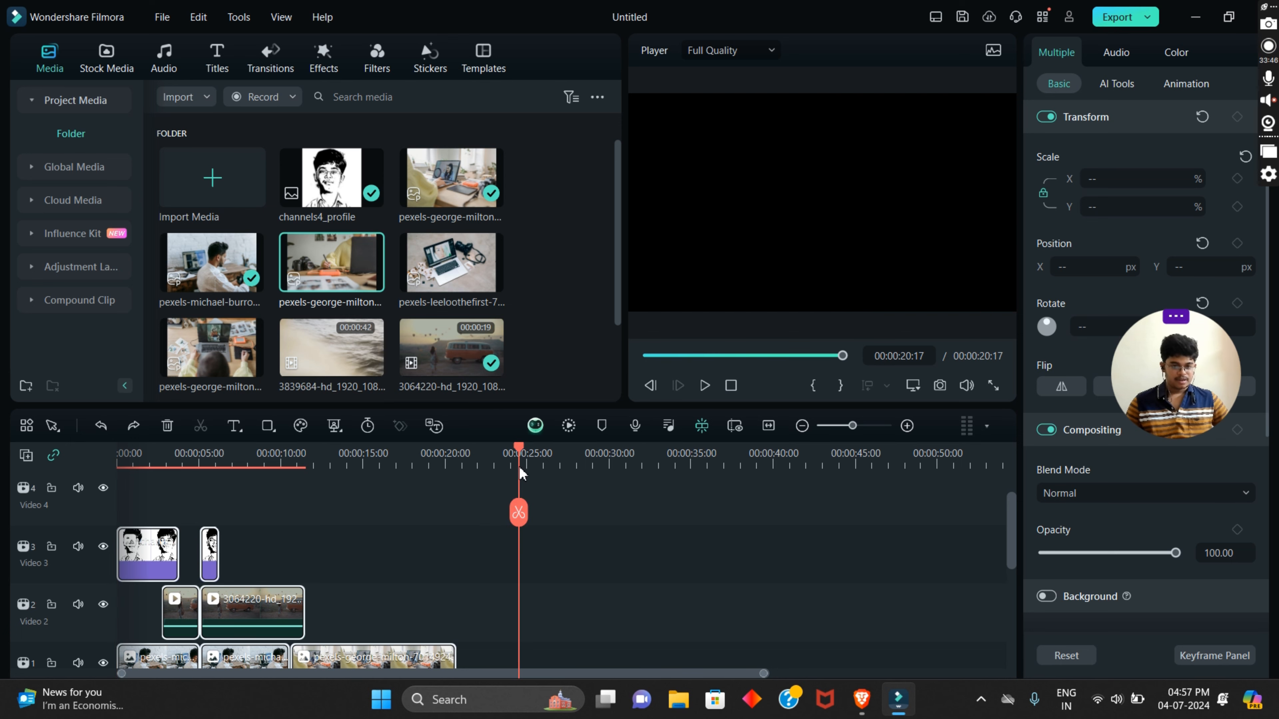
key(ctrl+c)
key(ctrl+v)
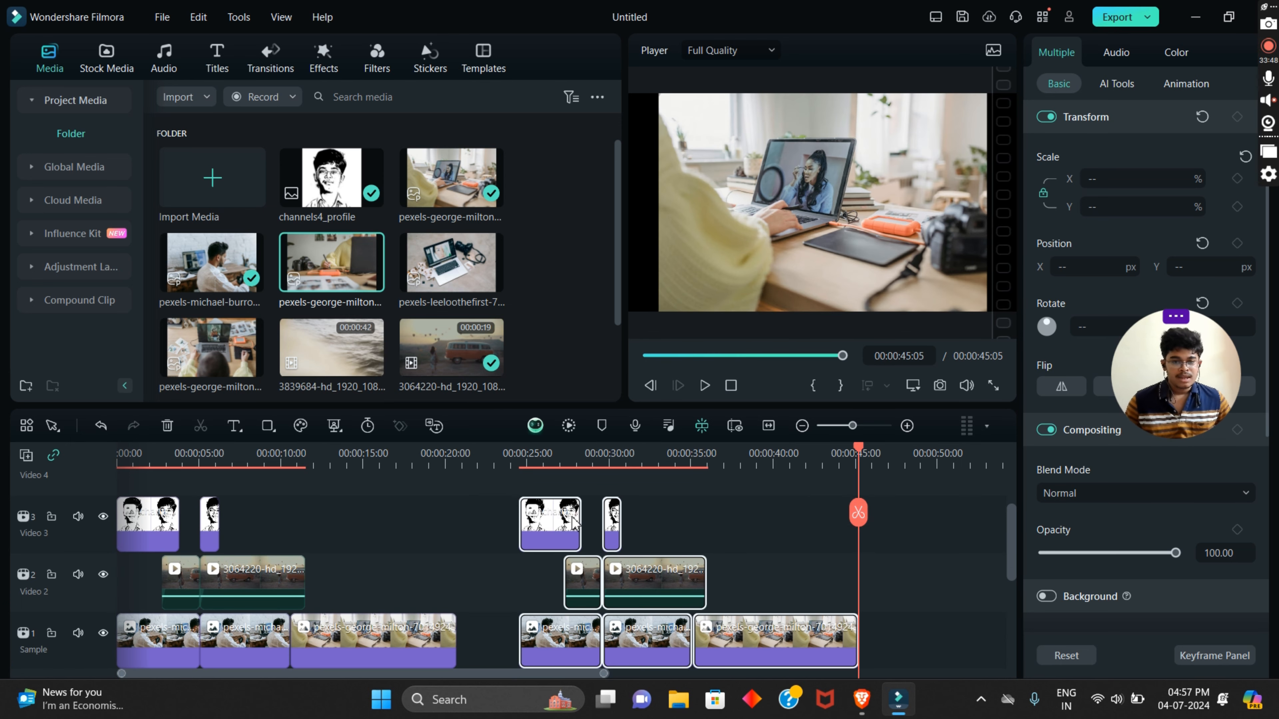
click(222, 546)
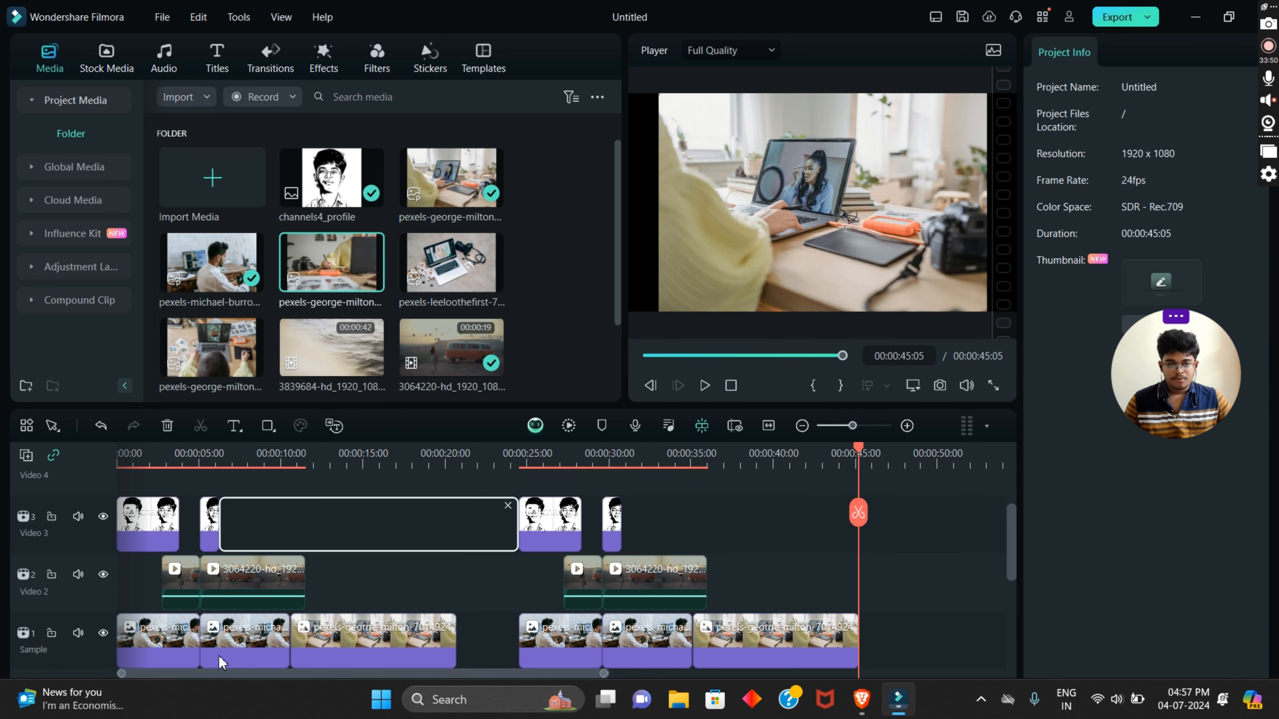
click(685, 529)
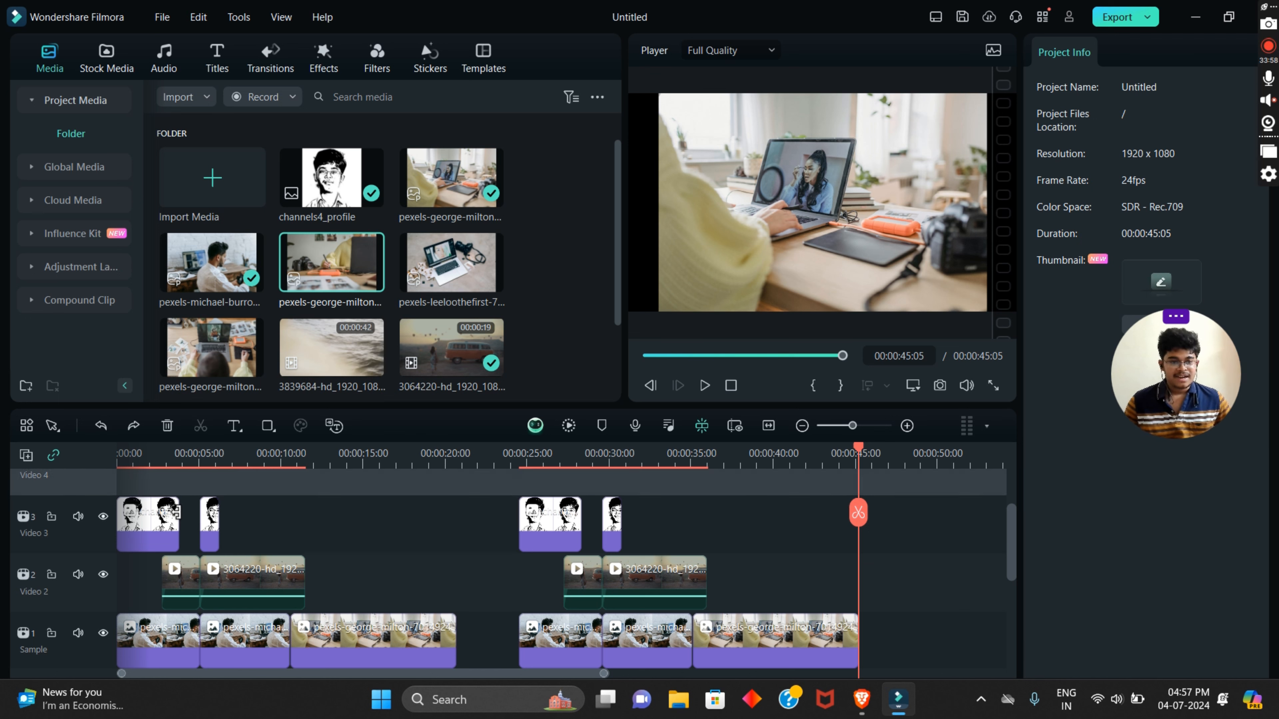
click(403, 547)
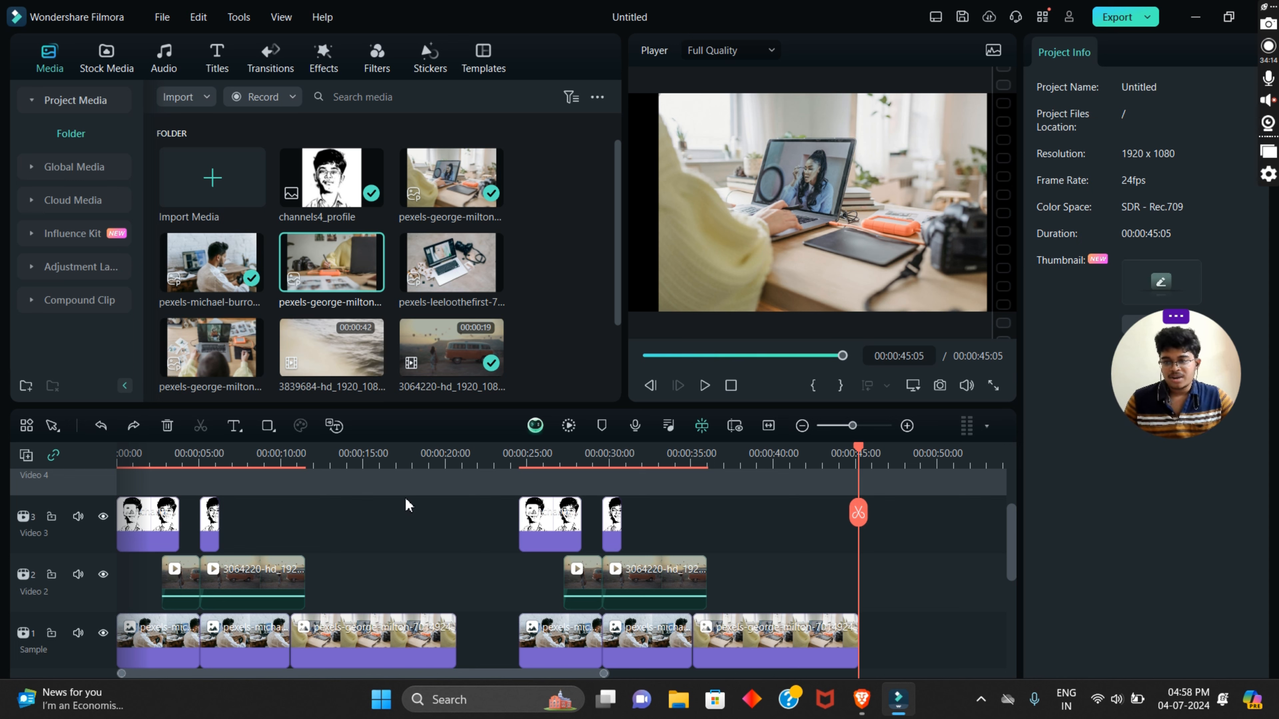
Step: Combine the original set of clips at the start of the timeline into a compound clip named Intro
drag(486, 649, 139, 538)
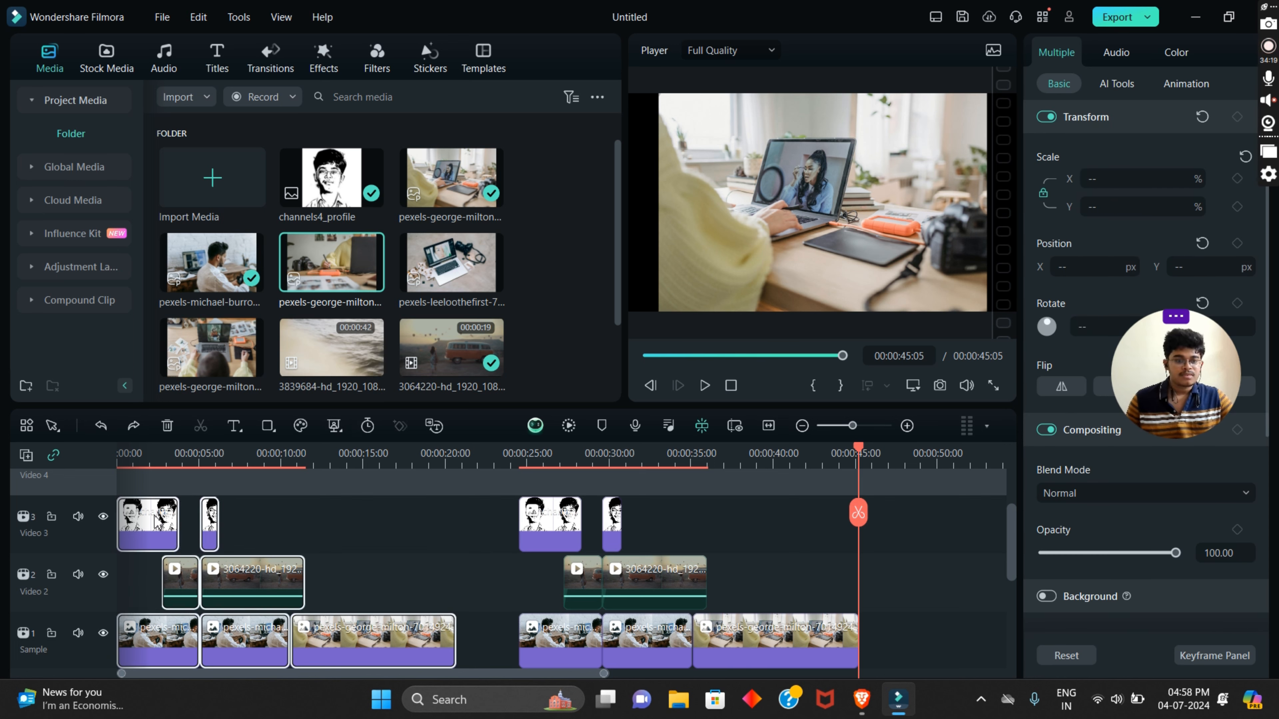
right_click(252, 572)
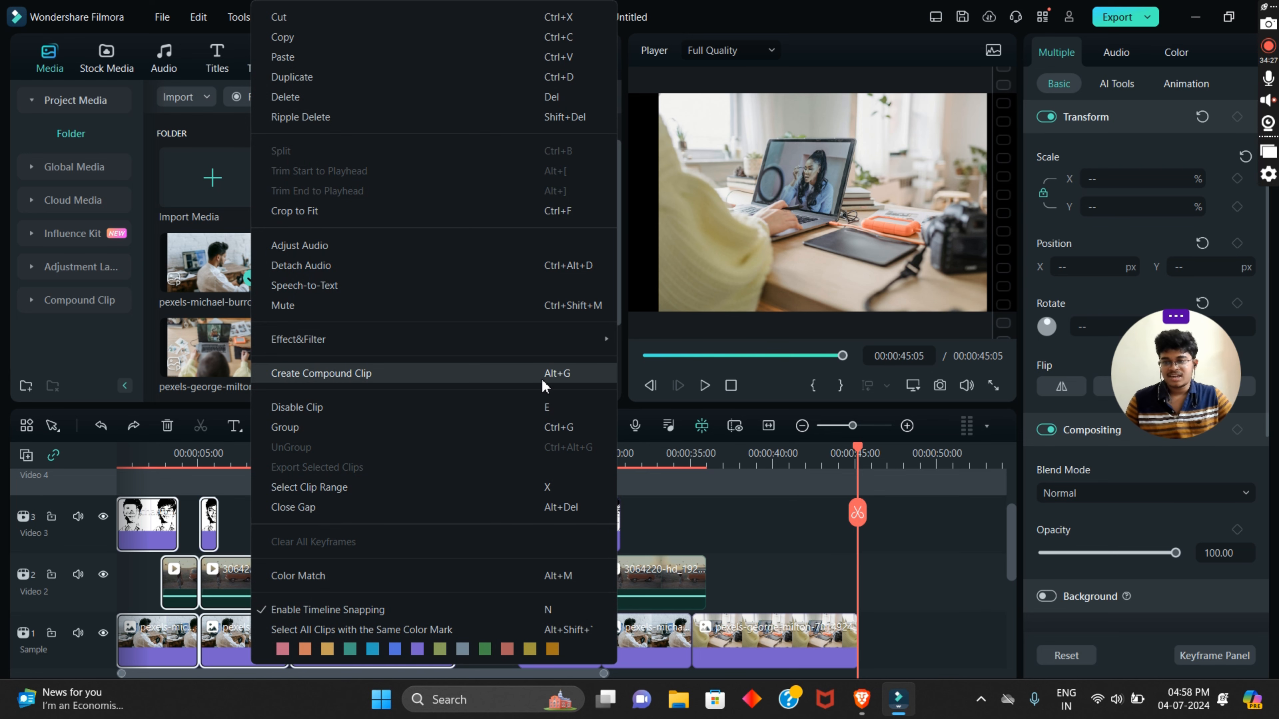
click(455, 373)
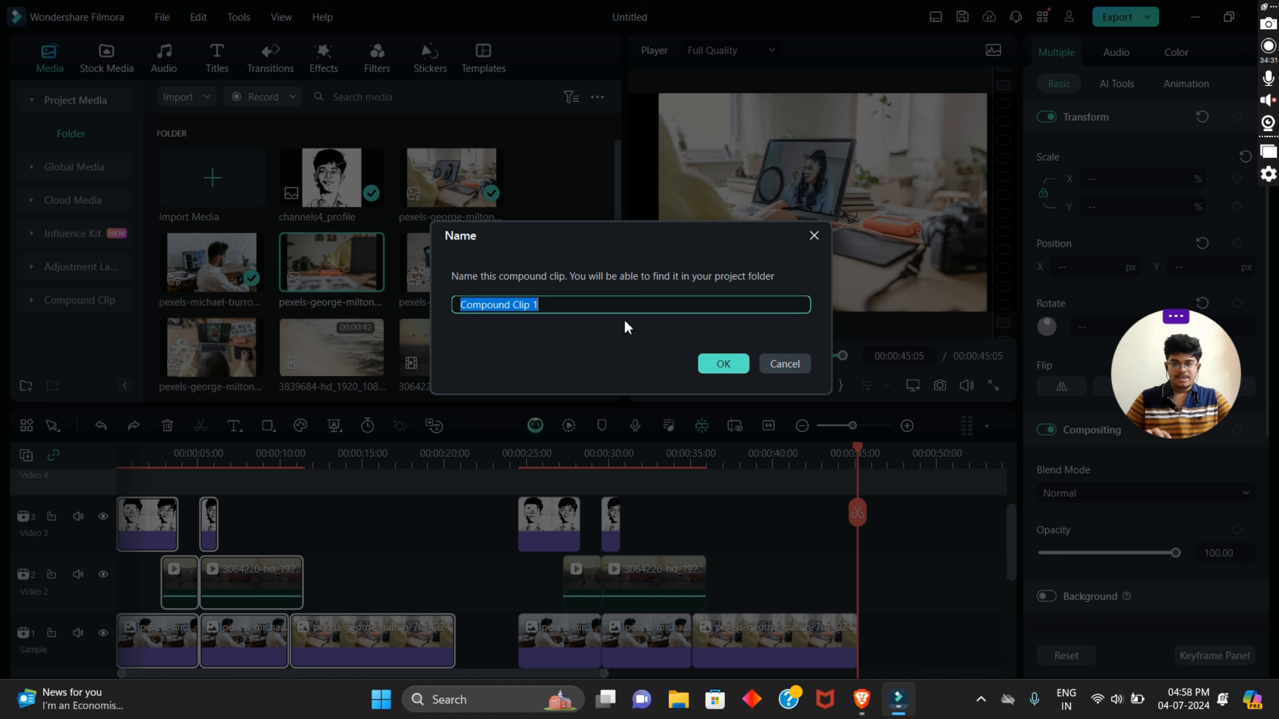
key(BackSpace)
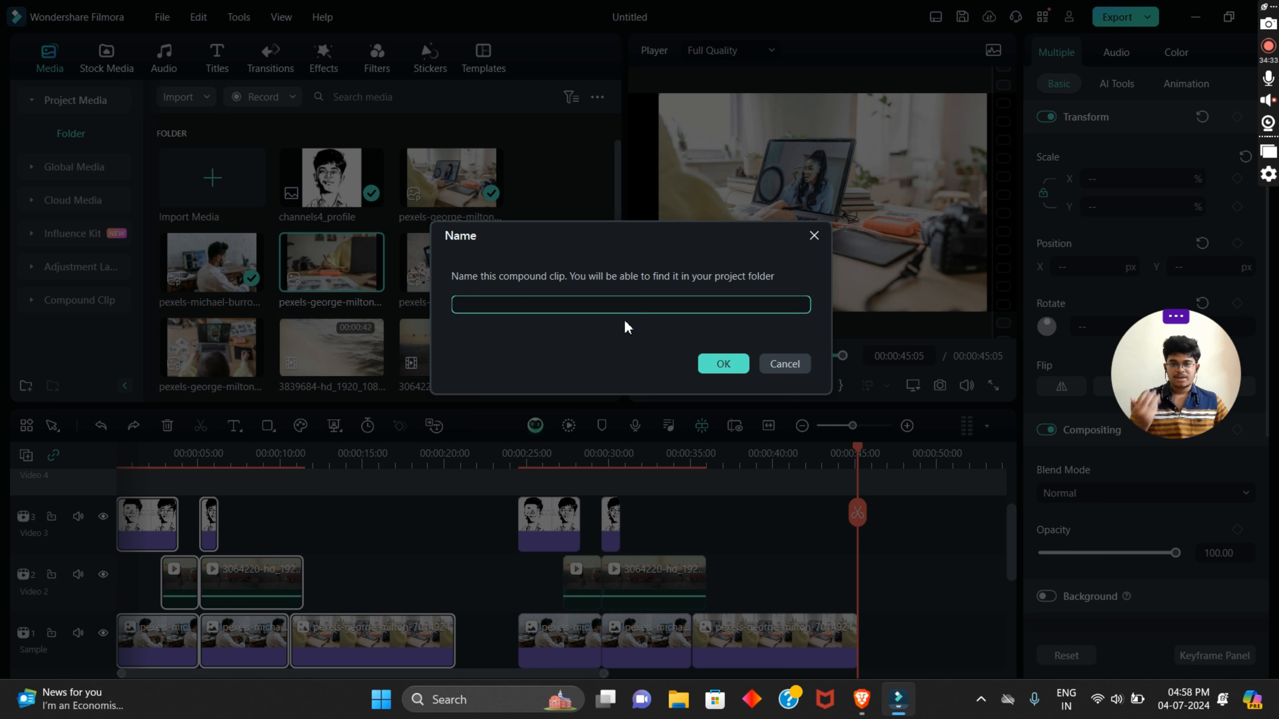
text(Intro)
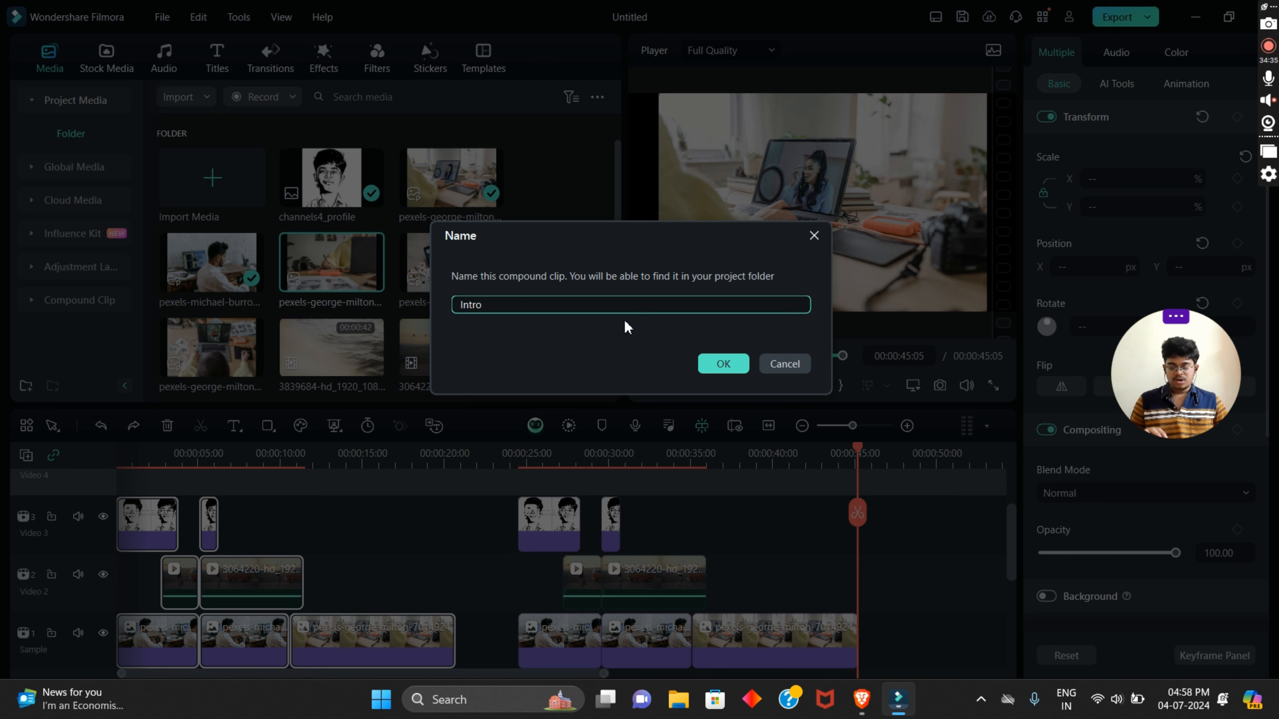
key(Return)
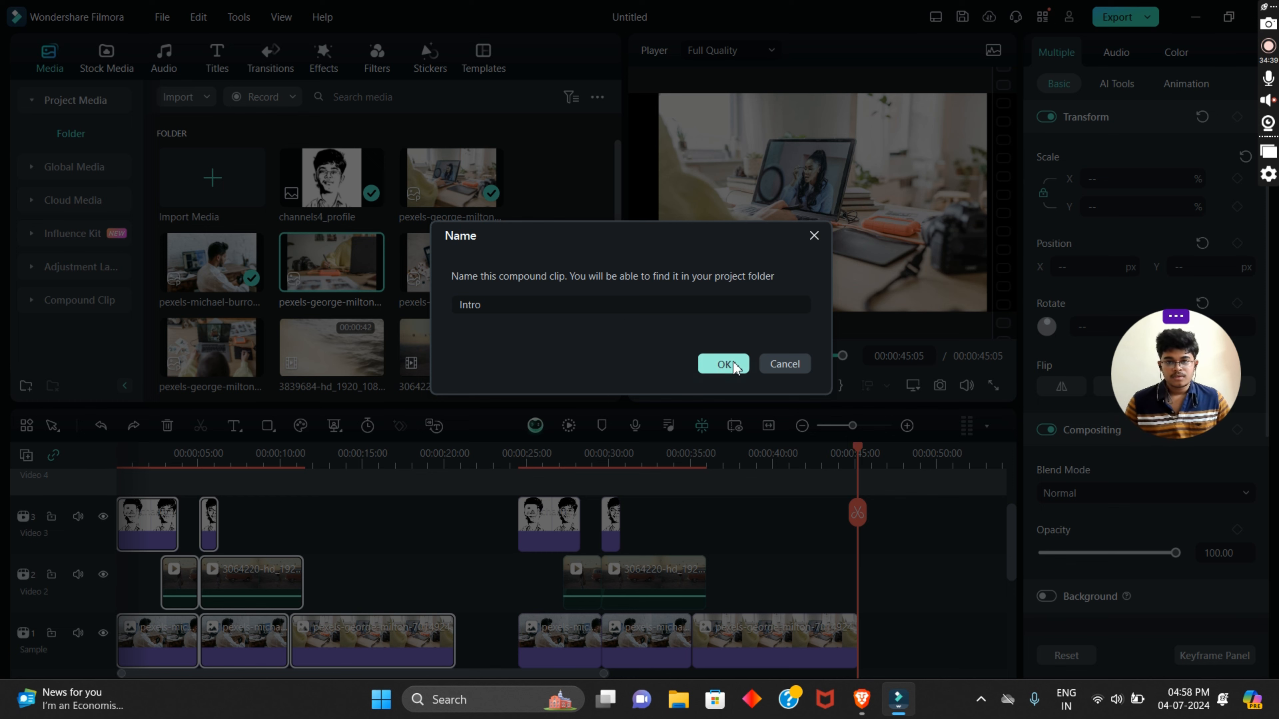
click(723, 364)
scroll(485, 519, down, 2)
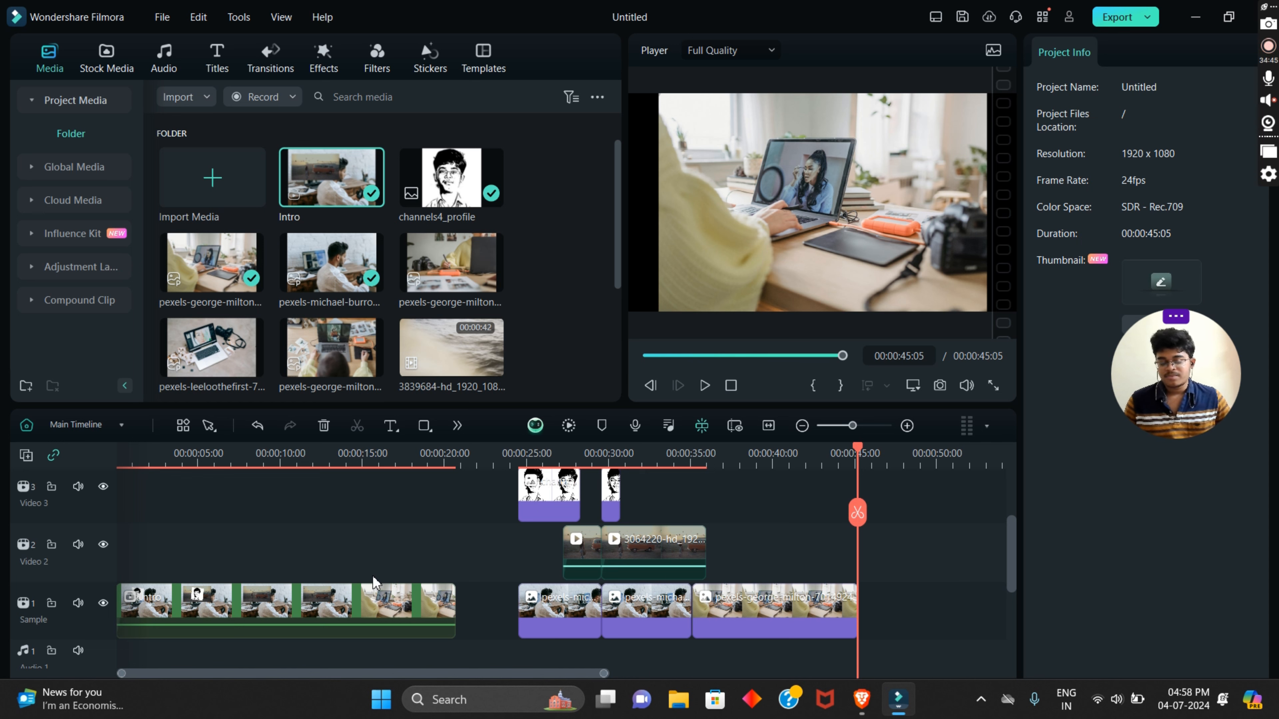
Step: Compare the Intro compound clip with the pasted set of separate clips by selecting each of them
scroll(504, 544, up, 1)
drag(494, 497, 831, 602)
scroll(832, 603, up, 1)
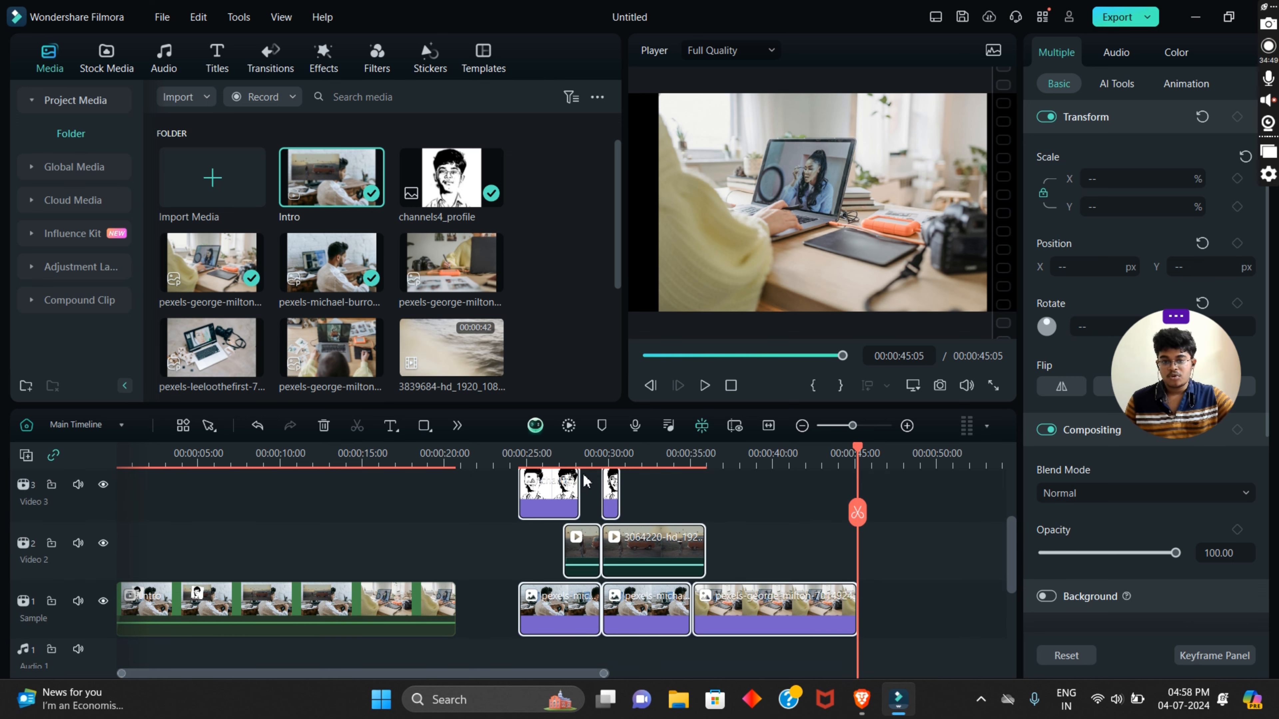
click(529, 550)
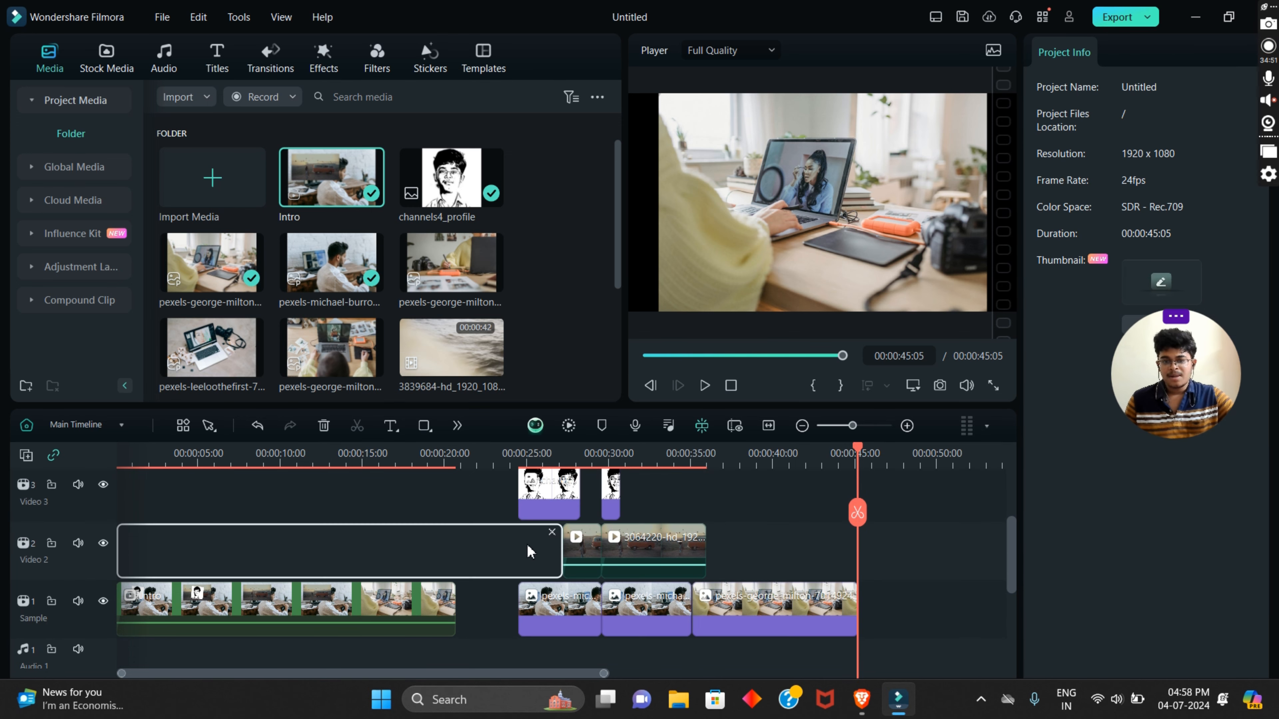
click(259, 602)
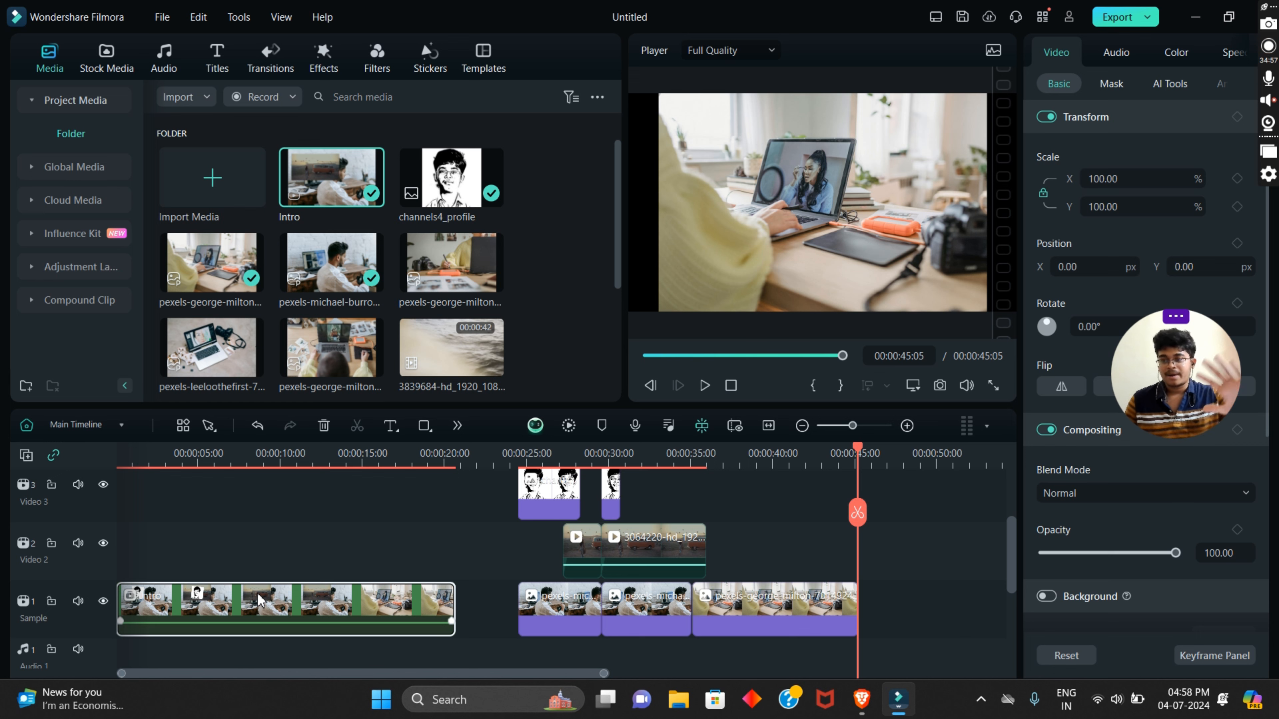
click(259, 561)
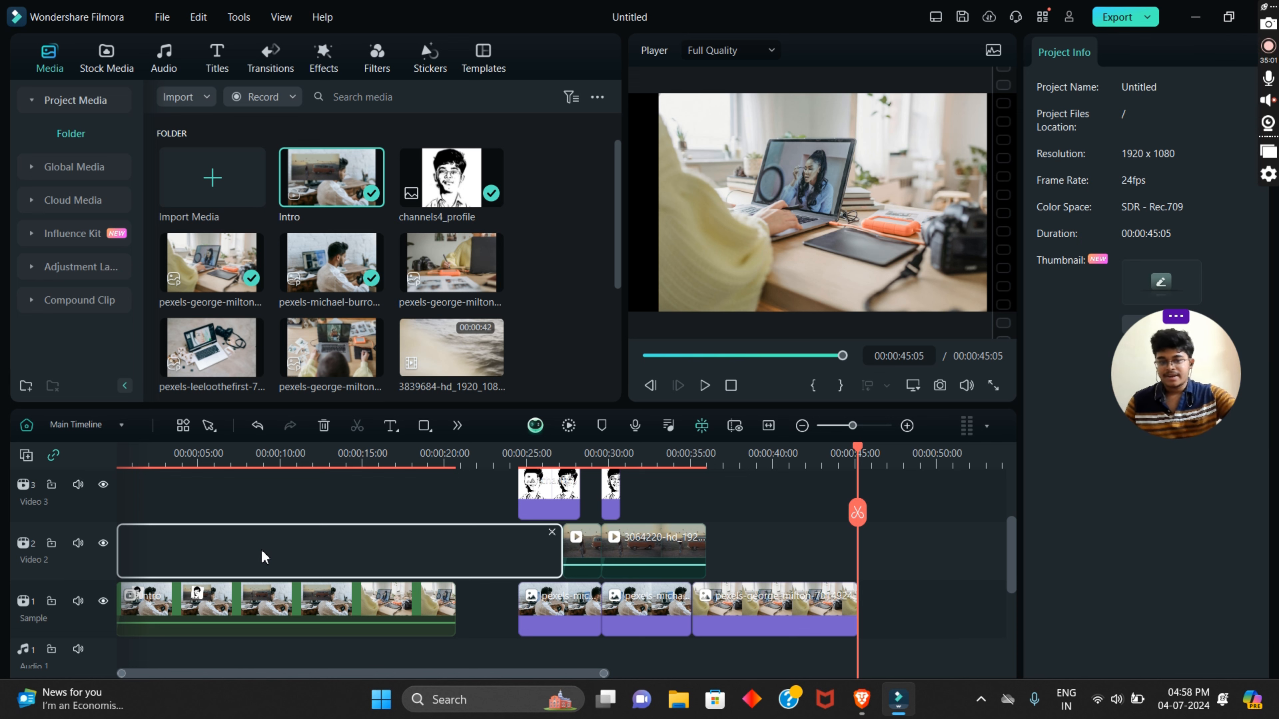
click(273, 600)
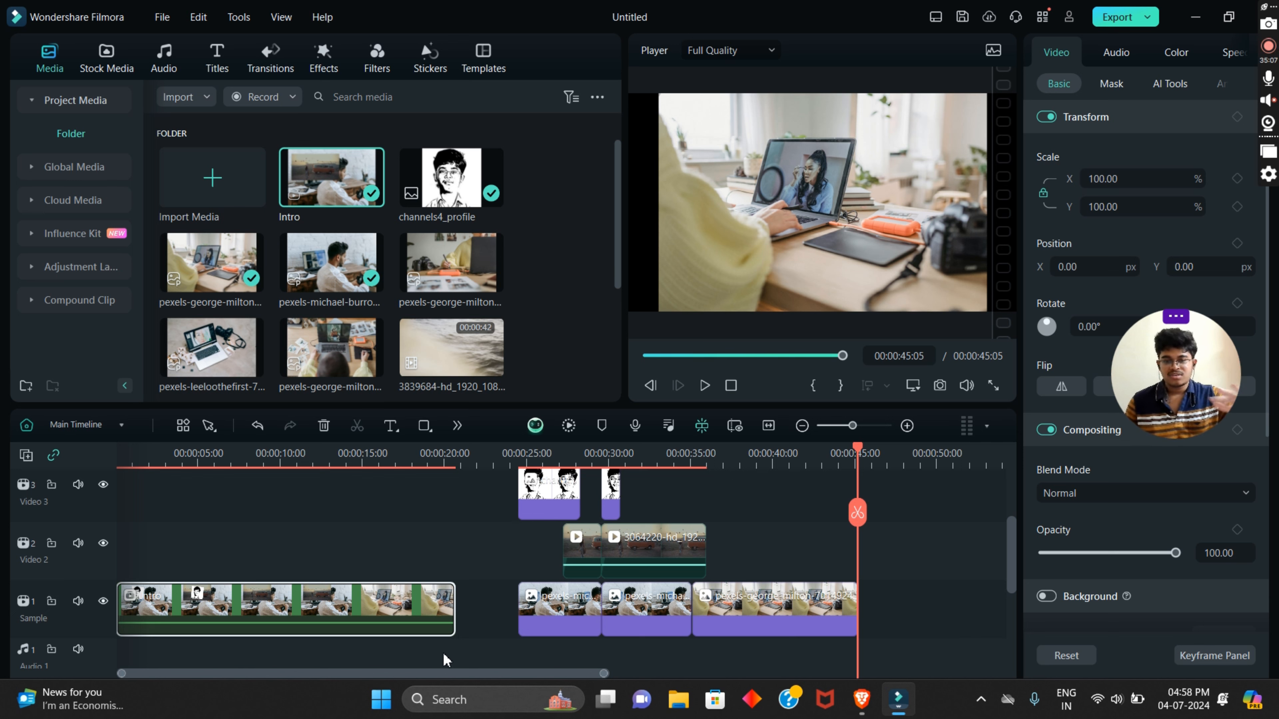
click(379, 556)
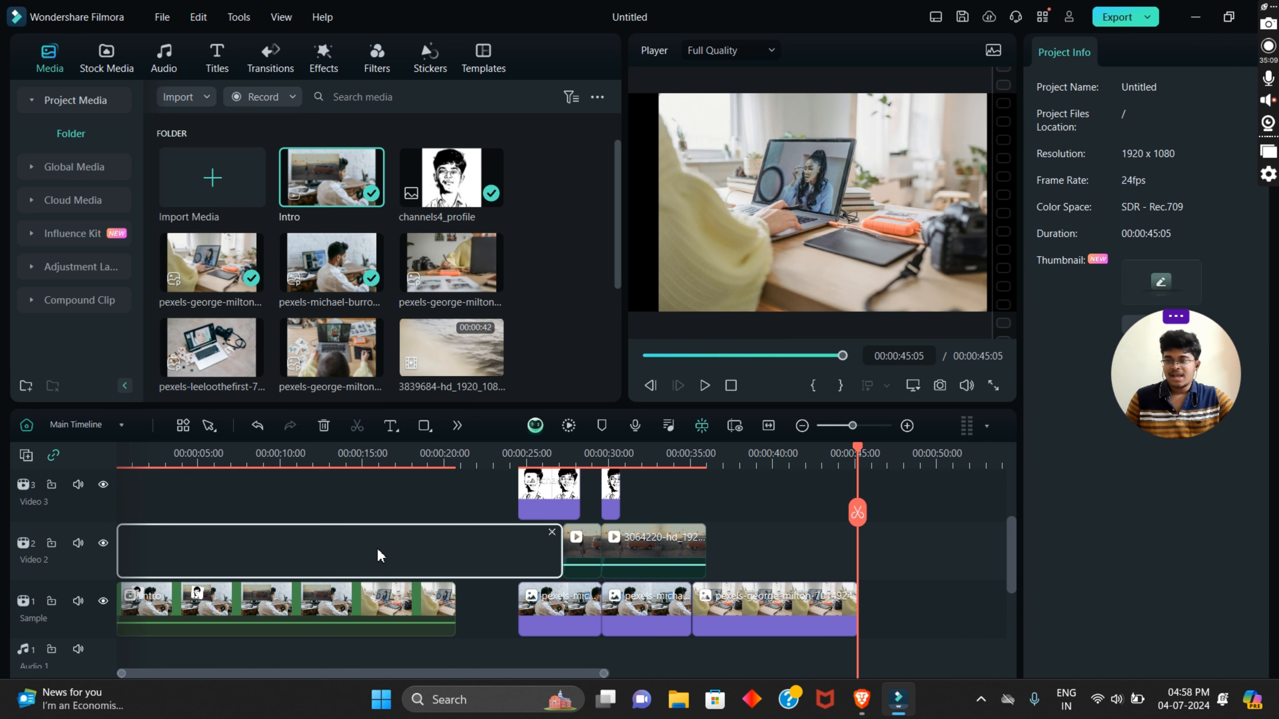
scroll(378, 556, up, 1)
scroll(377, 556, down, 1)
scroll(484, 553, up, 1)
scroll(488, 549, down, 1)
drag(479, 484, 816, 636)
click(719, 539)
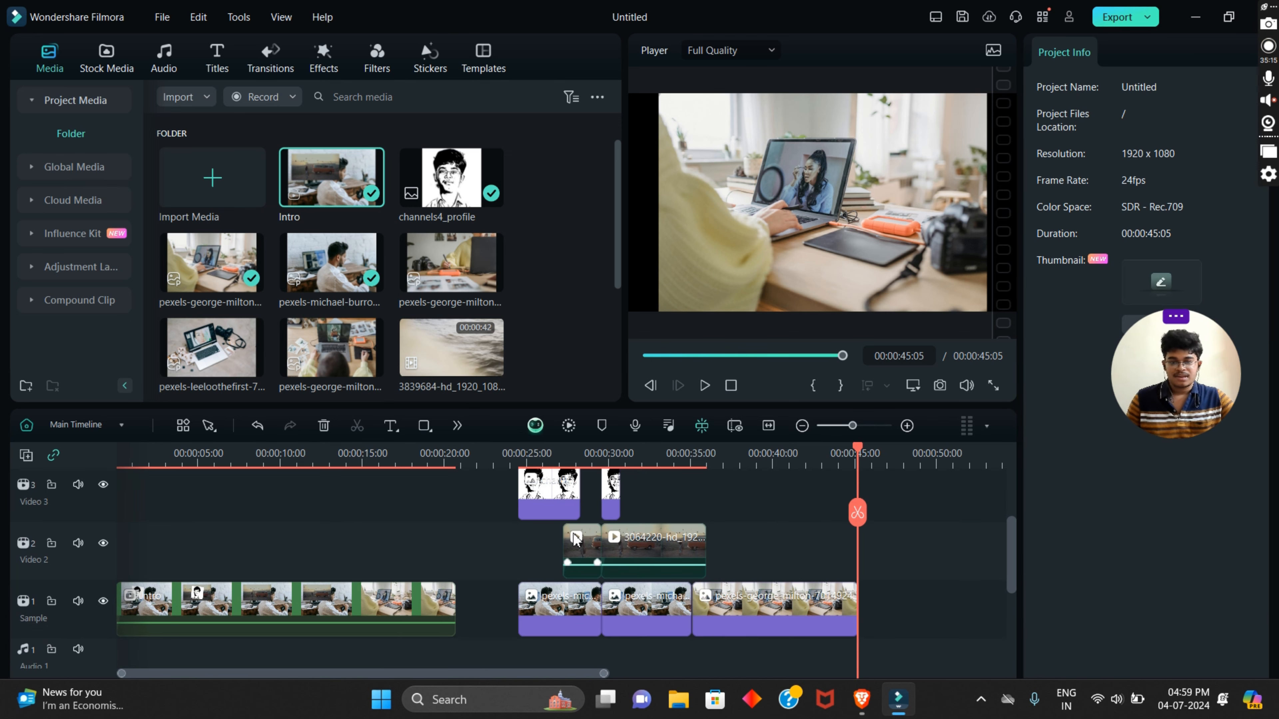
drag(503, 490, 735, 613)
click(373, 588)
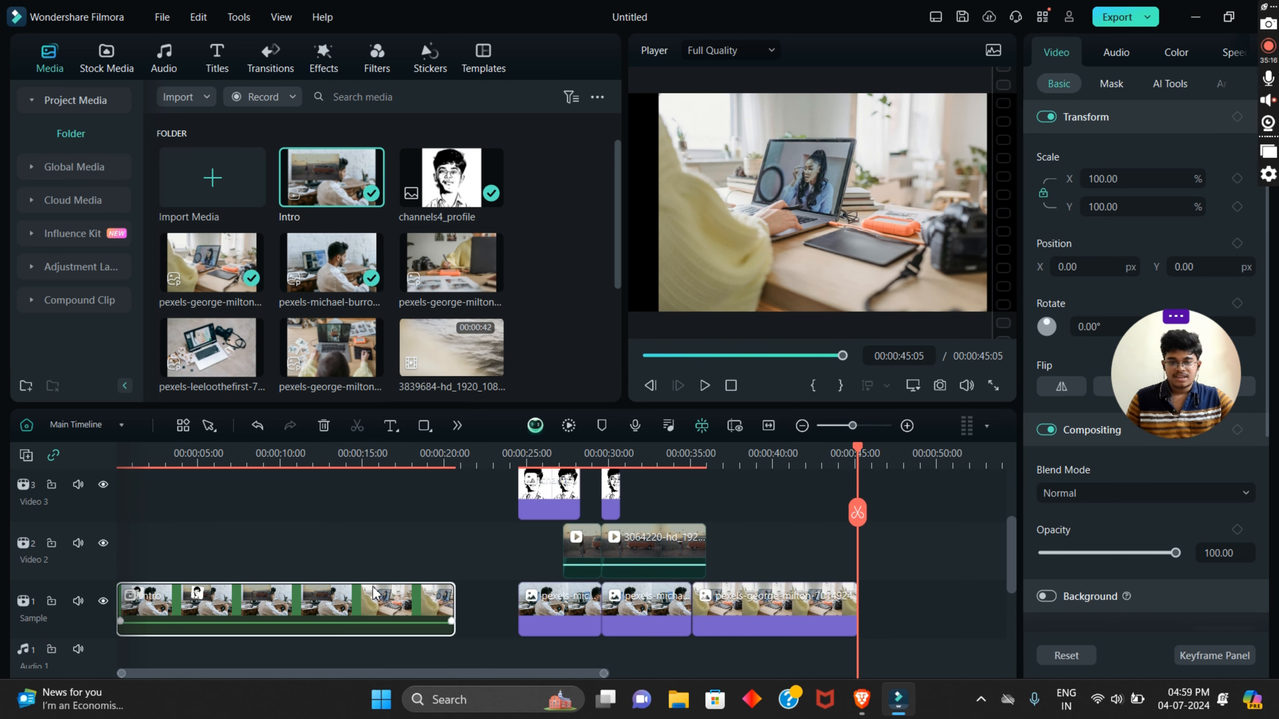
click(378, 556)
Step: Delete the pasted set of separate clips that follows the Intro compound clip
drag(503, 486, 803, 618)
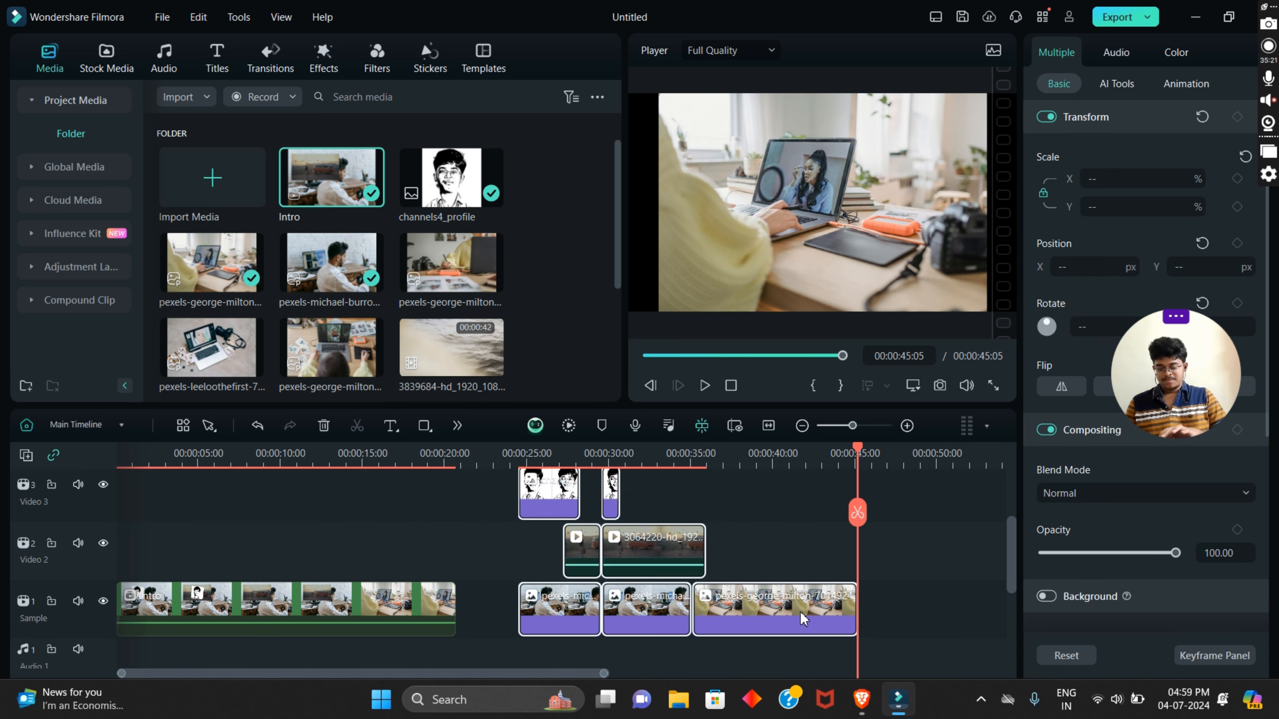
key(Delete)
scroll(612, 599, up, 1)
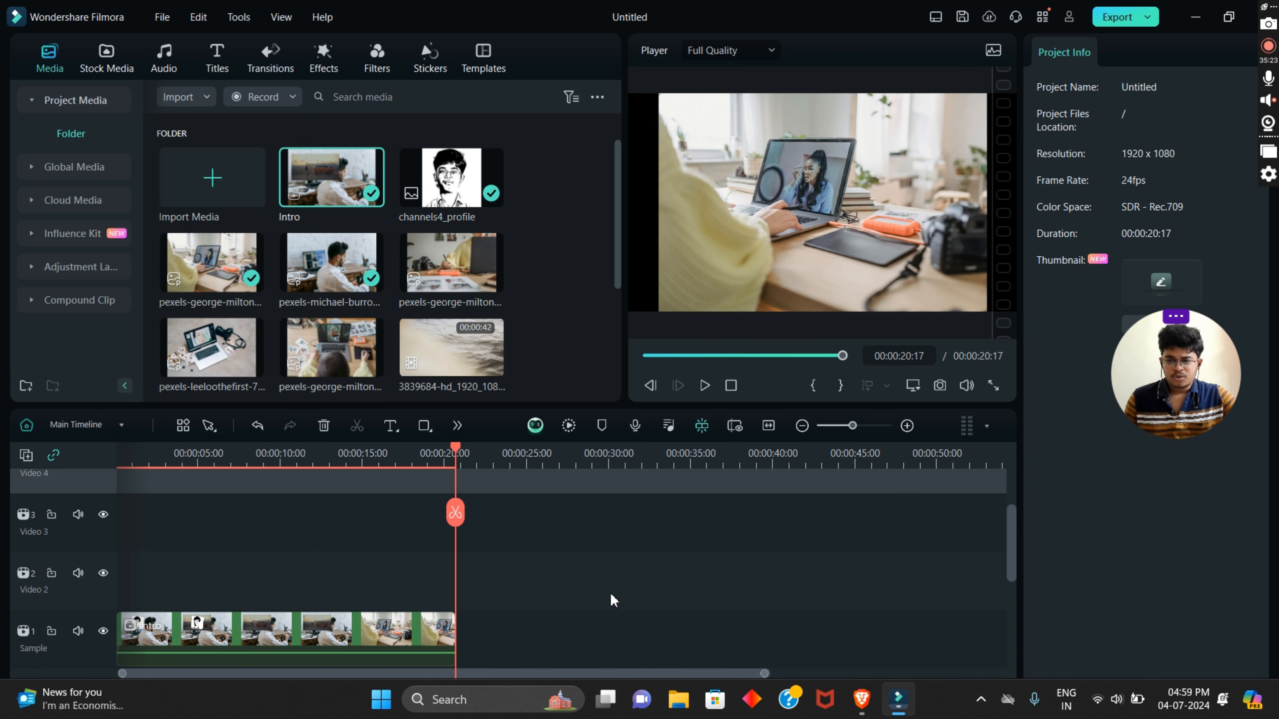
Step: Place the playhead at 00:00:10:06 and open the Intro compound clip for editing, accepting the composite timeline reminder
scroll(540, 587, down, 1)
drag(453, 449, 284, 453)
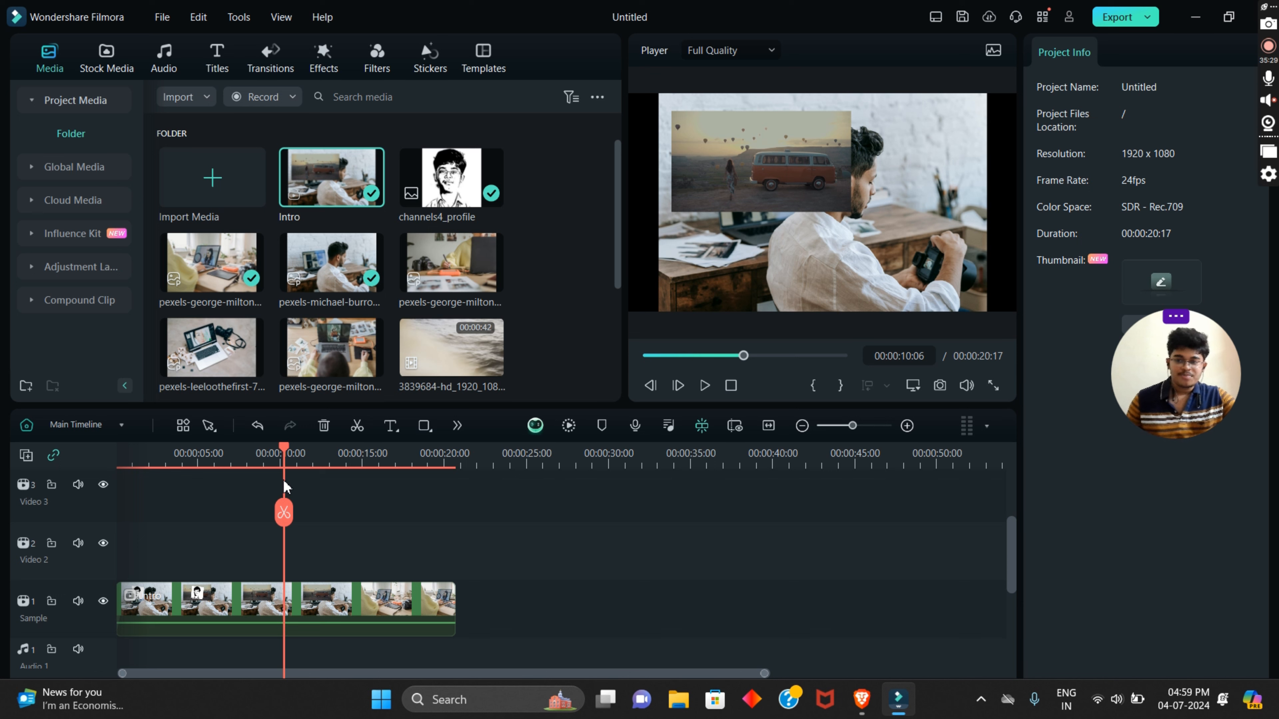
scroll(416, 478, down, 1)
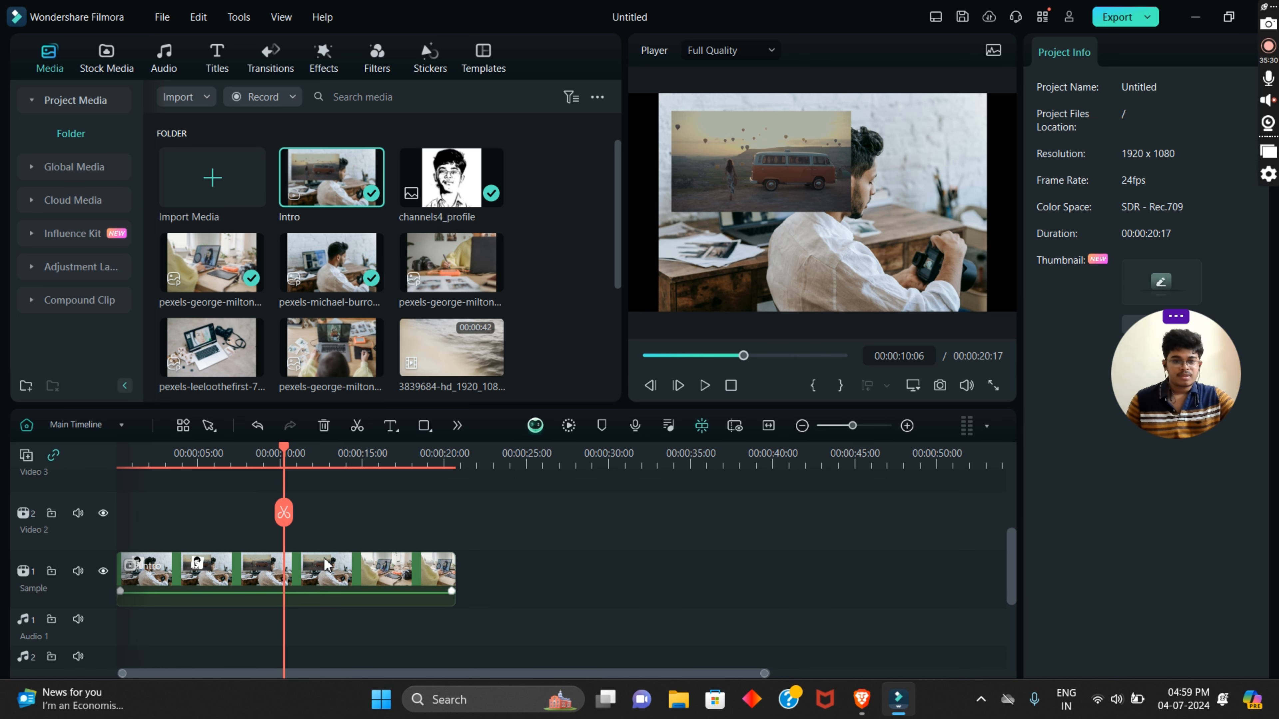
click(292, 572)
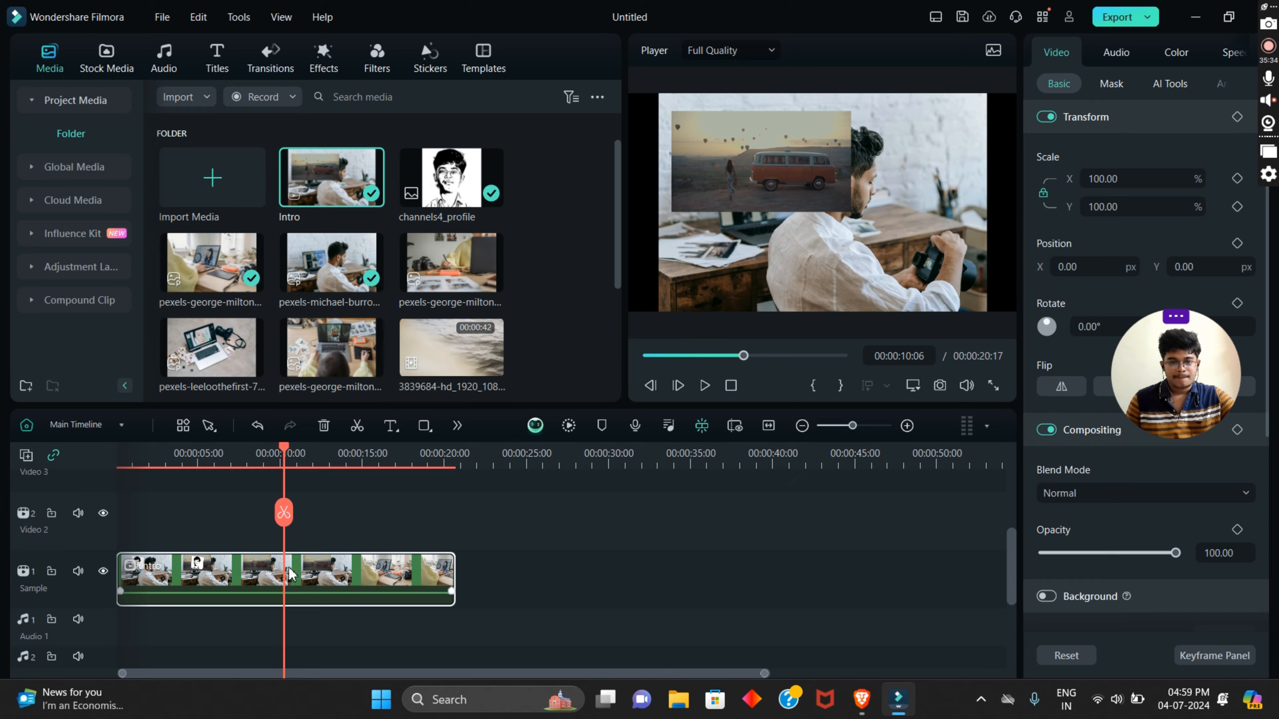
double_click(290, 572)
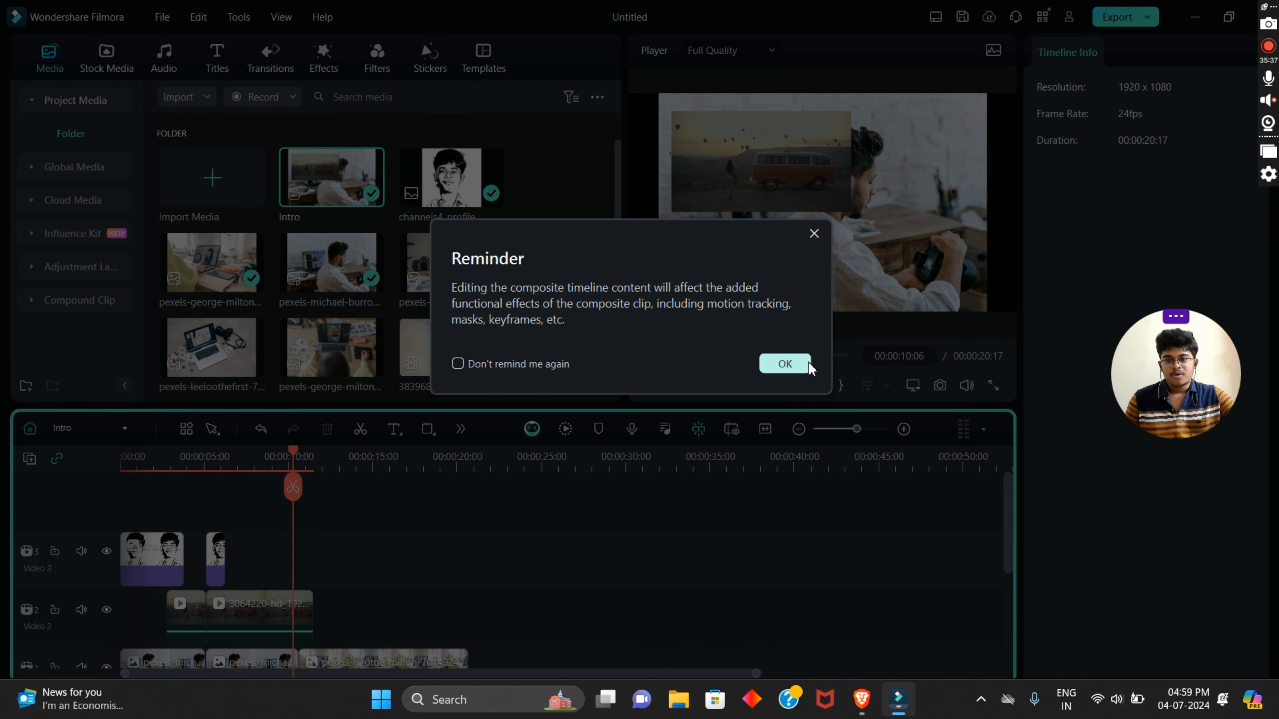
click(785, 363)
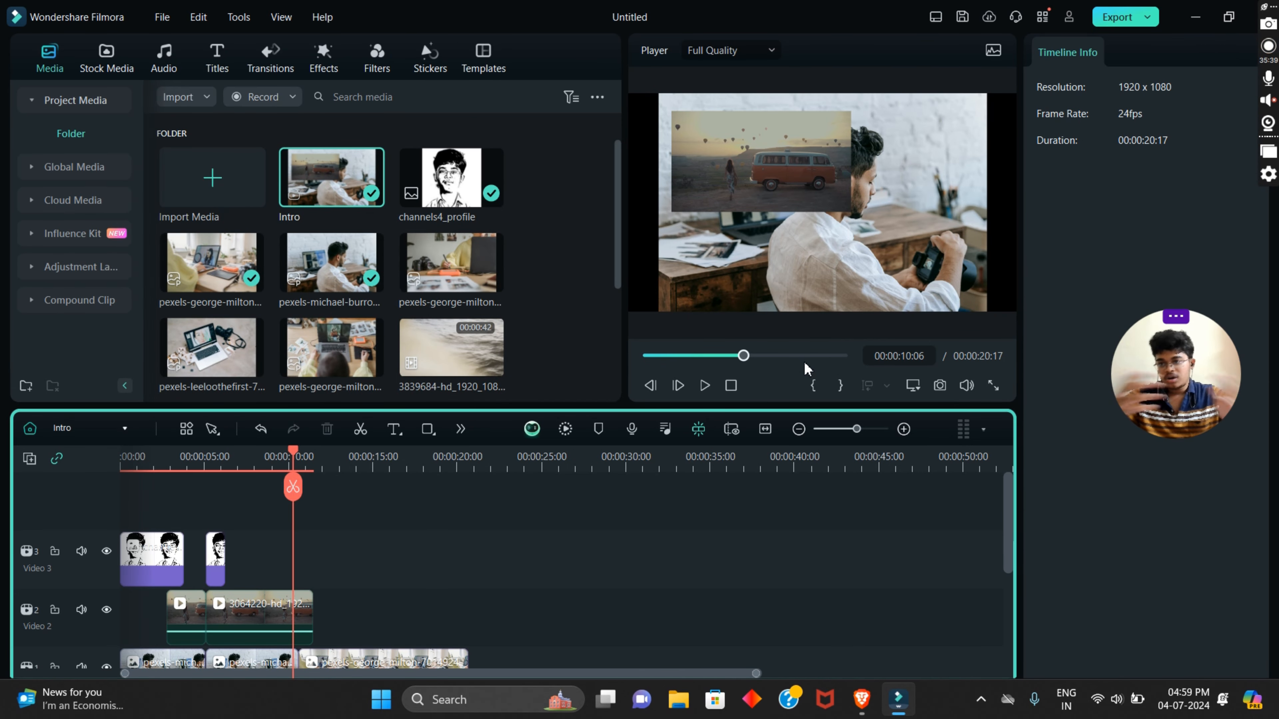
Step: Shift the two van clips on Video 2 later, starting the longer one at about 18 seconds and the shorter one at about 13 seconds
scroll(379, 542, down, 2)
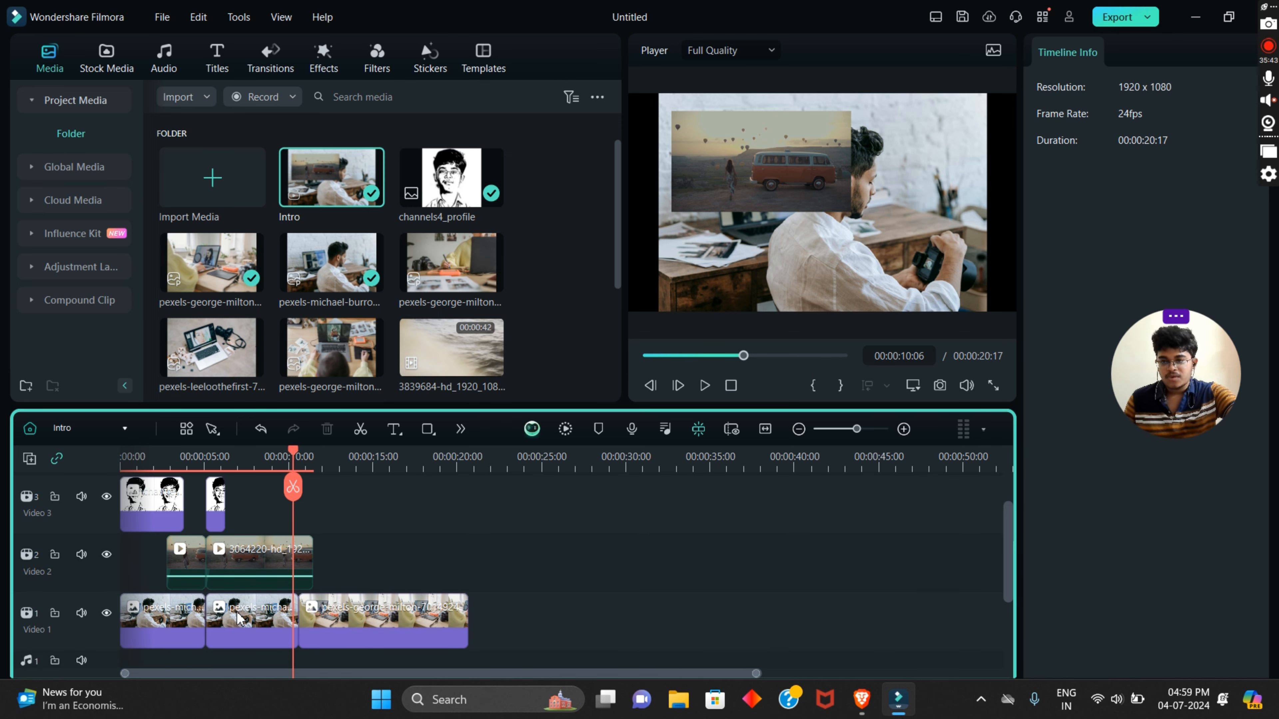
click(248, 566)
drag(248, 566, 471, 566)
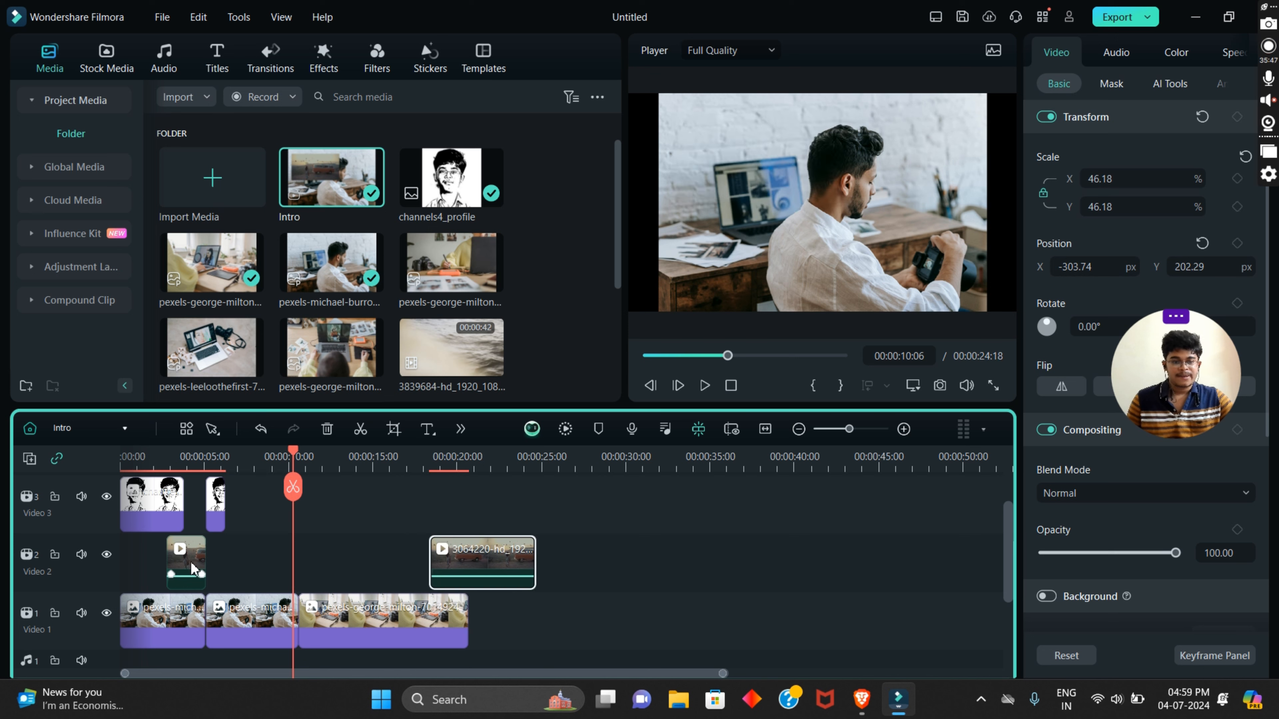
drag(197, 560, 376, 560)
Step: Move both portrait pieces from Video 3 down to Video 2, the longer one at the start and the shorter one at about 6 seconds
click(218, 501)
drag(208, 507, 224, 570)
drag(160, 515, 166, 560)
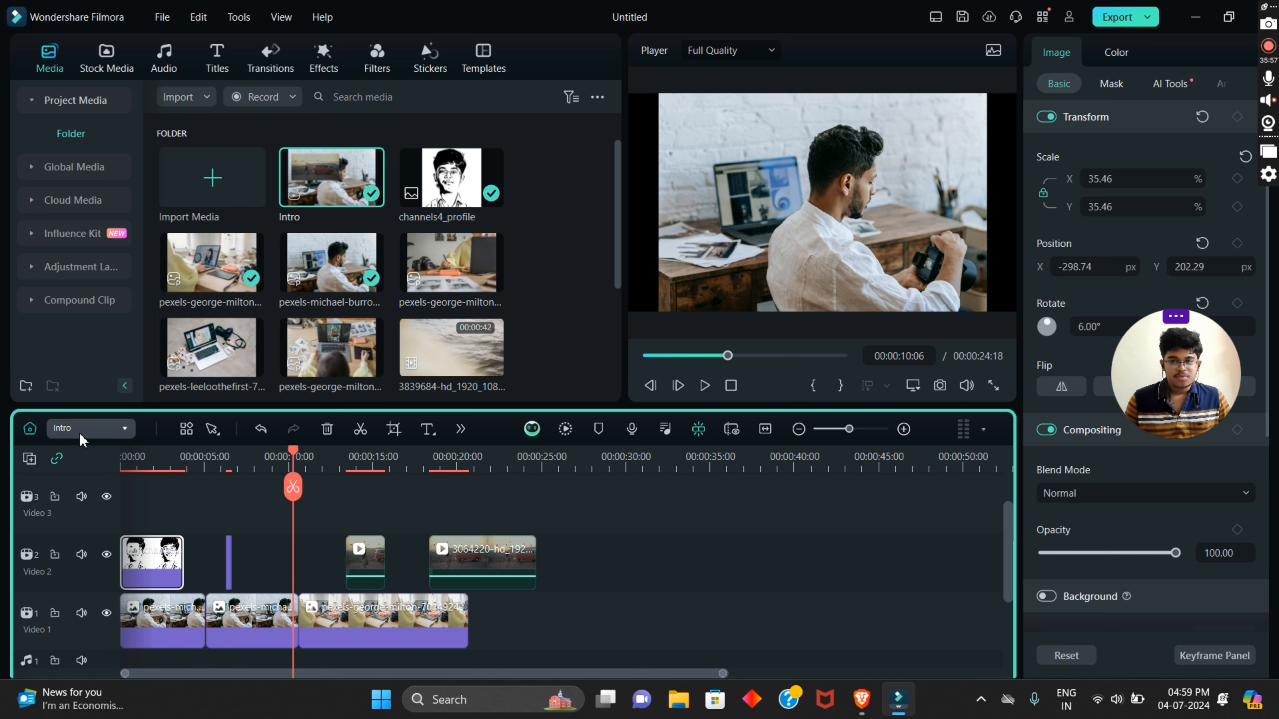
Step: Return from the Intro compound clip to the main timeline, move the playhead to the start and play the sequence
click(110, 434)
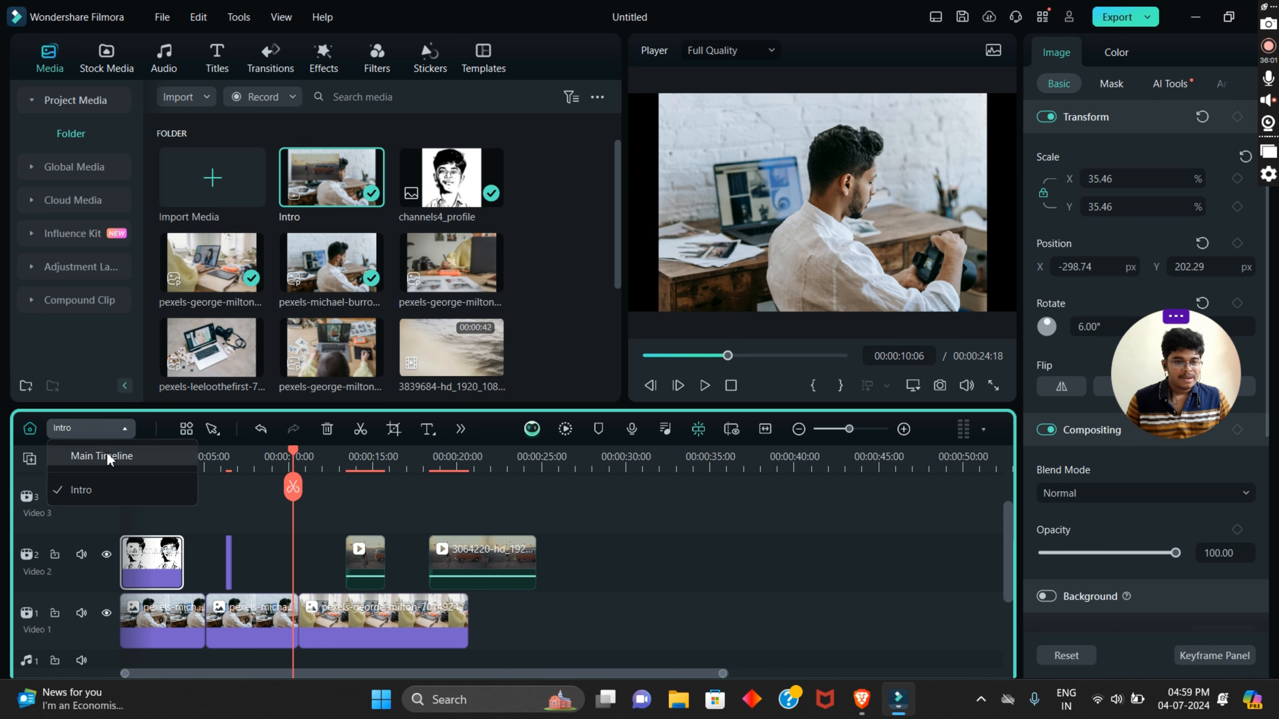
click(108, 454)
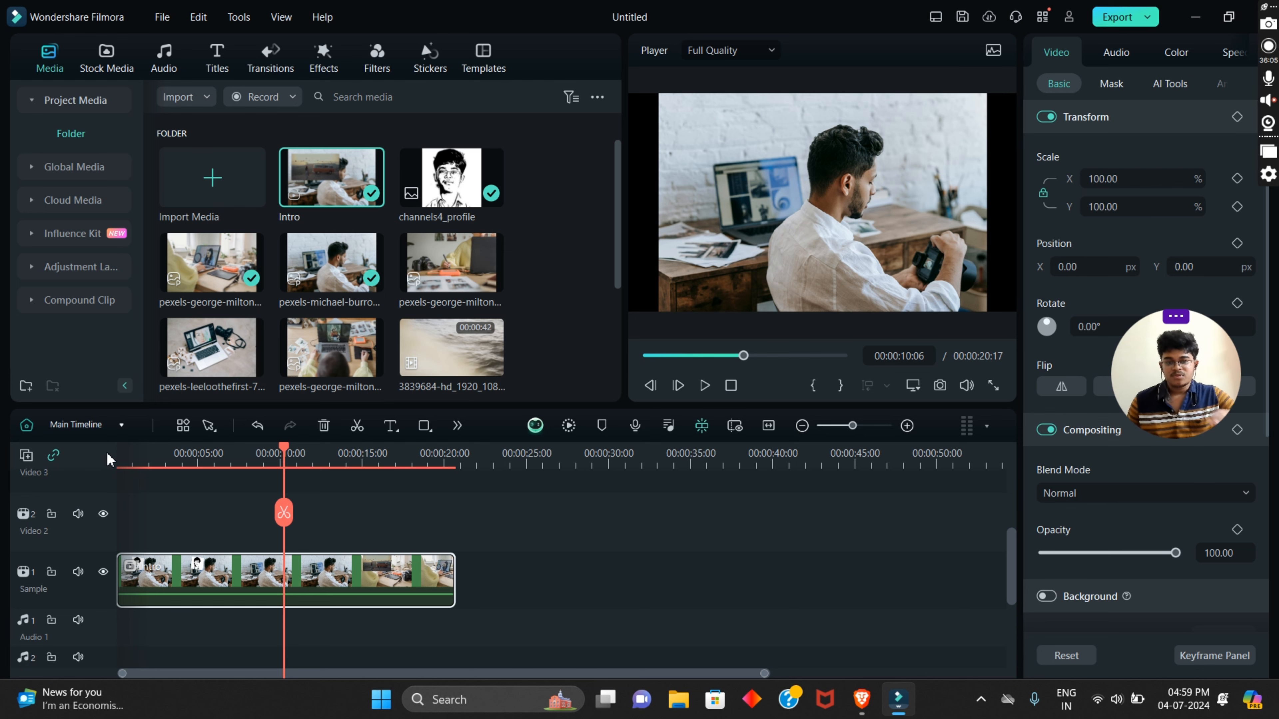
mouse_move(165, 584)
mouse_down()
mouse_move(287, 584)
mouse_move(176, 585)
mouse_up()
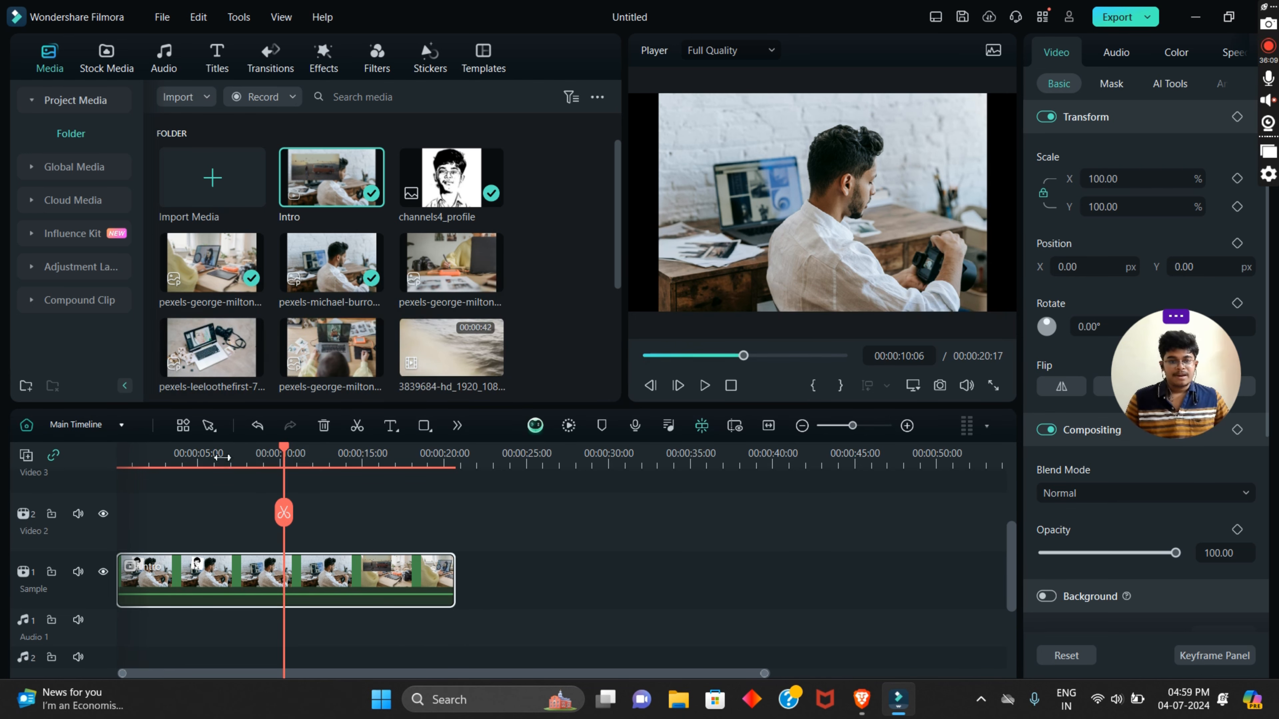
drag(281, 454, 87, 482)
key(space)
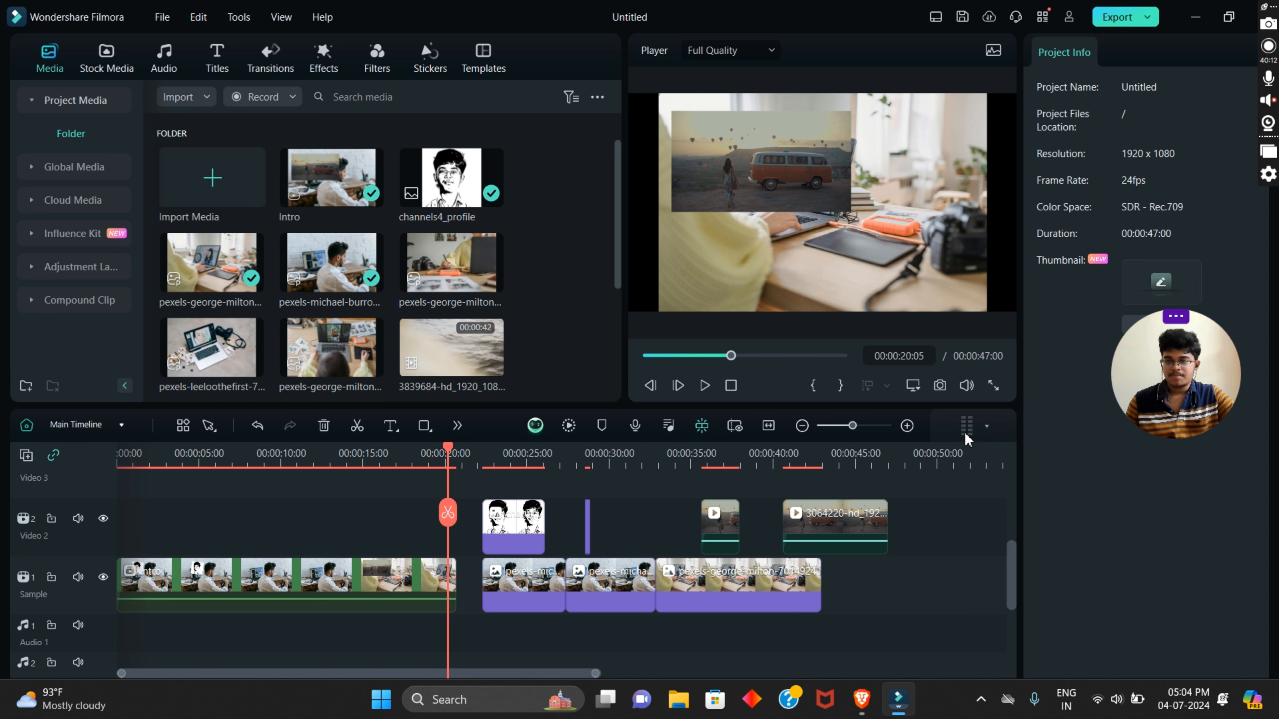
Step: Show the audio level meter and add the trending music track Hello World at the start of Audio 1
click(982, 431)
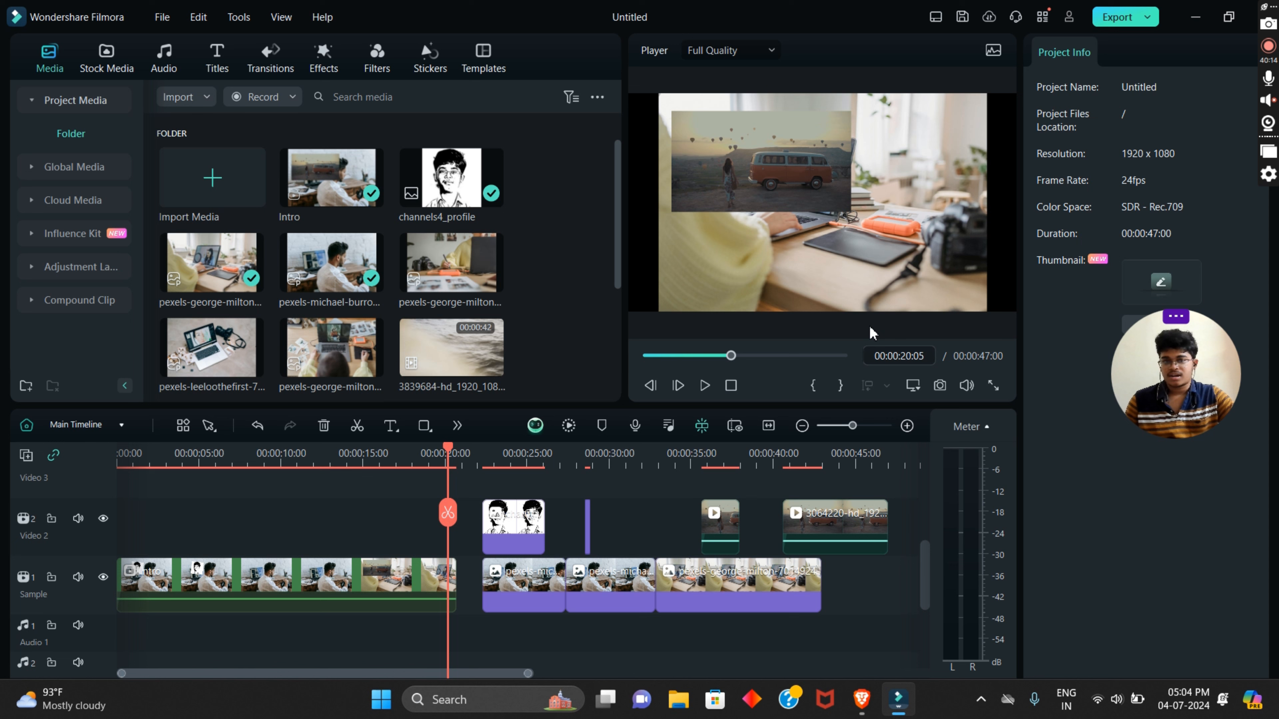
click(163, 56)
scroll(395, 212, up, 3)
scroll(395, 212, up, 1)
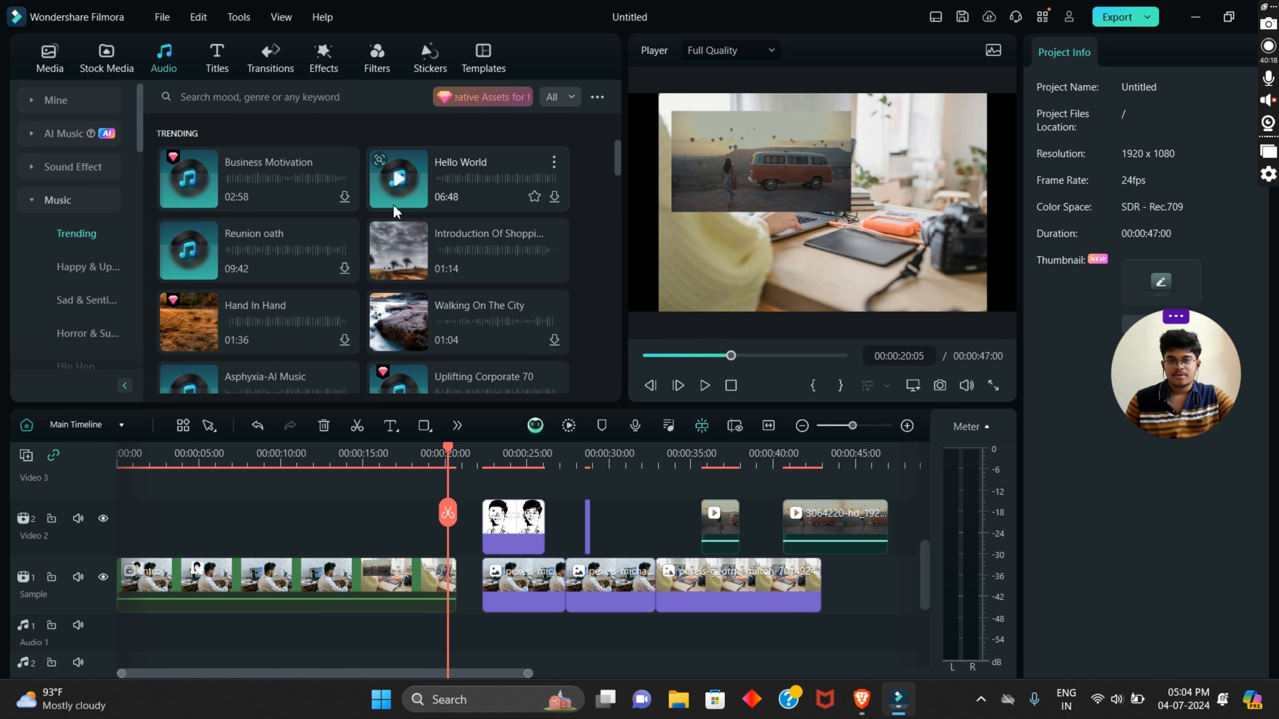
drag(410, 186, 119, 638)
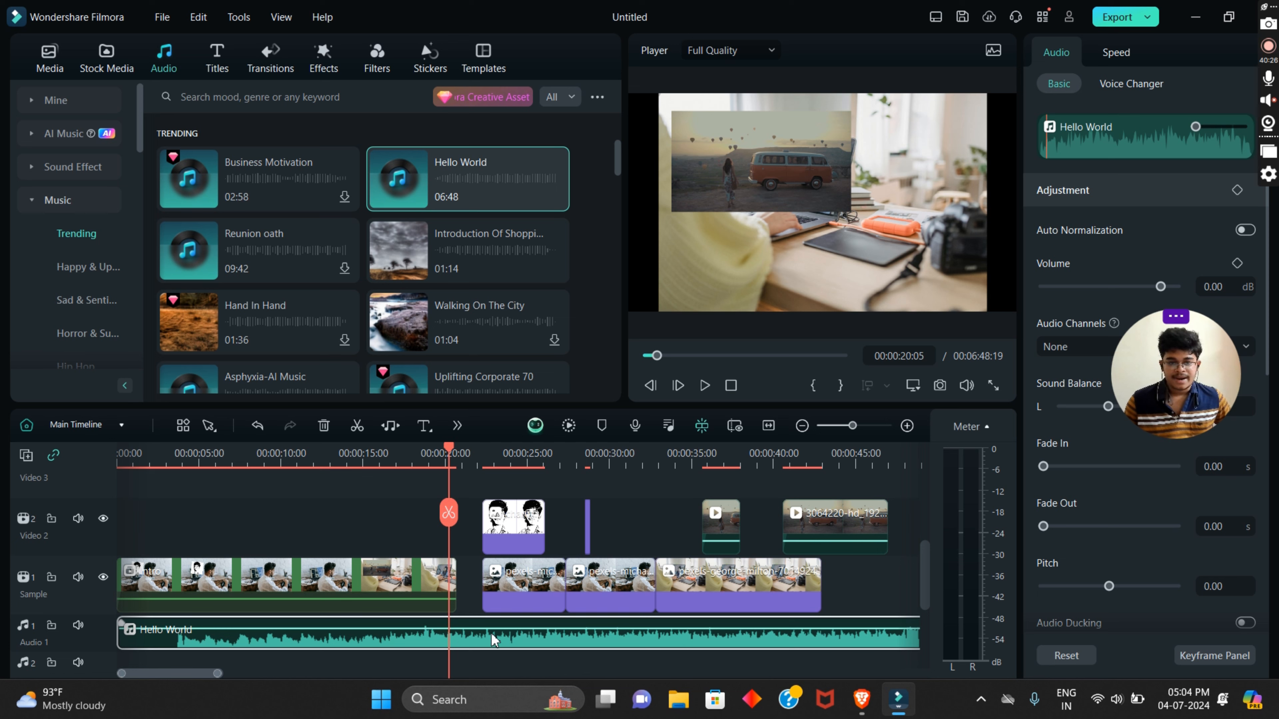
scroll(500, 569, down, 1)
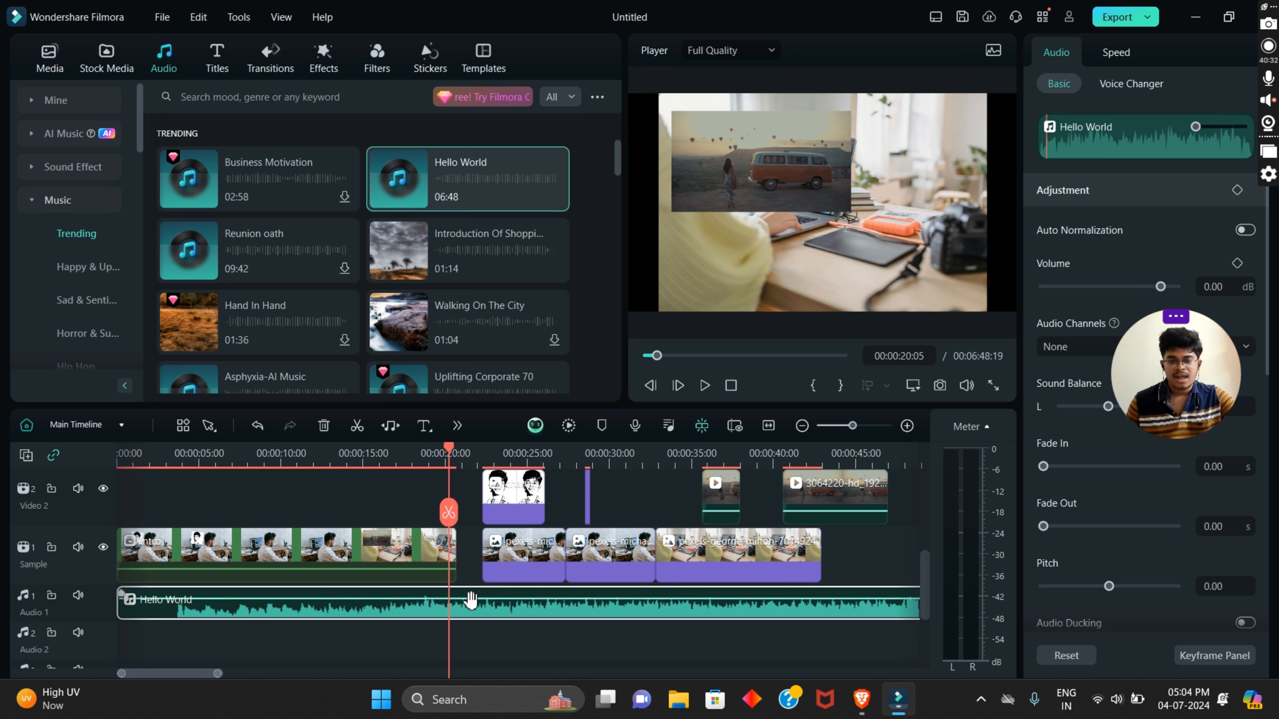
Step: Lower the Hello World clip's volume to -39.00 dB and play it from 00:00:30:09 to check its level
drag(471, 602, 471, 602)
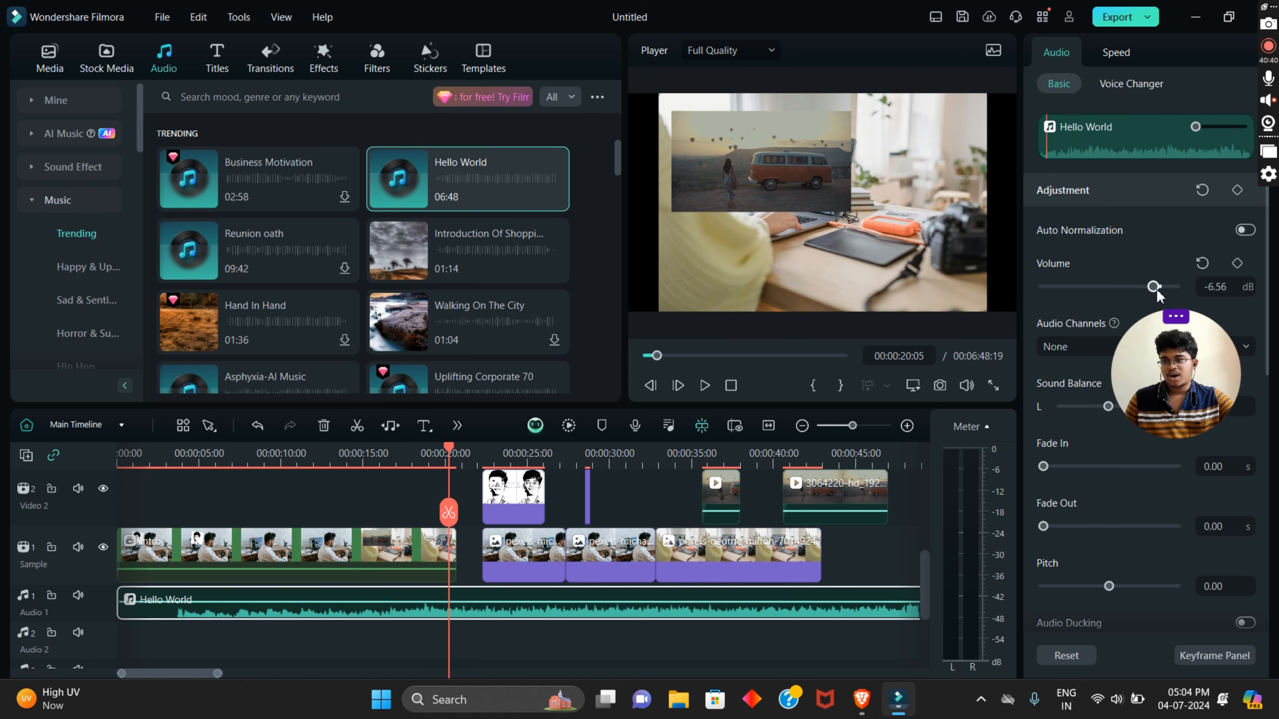
drag(1153, 291, 1114, 290)
click(615, 453)
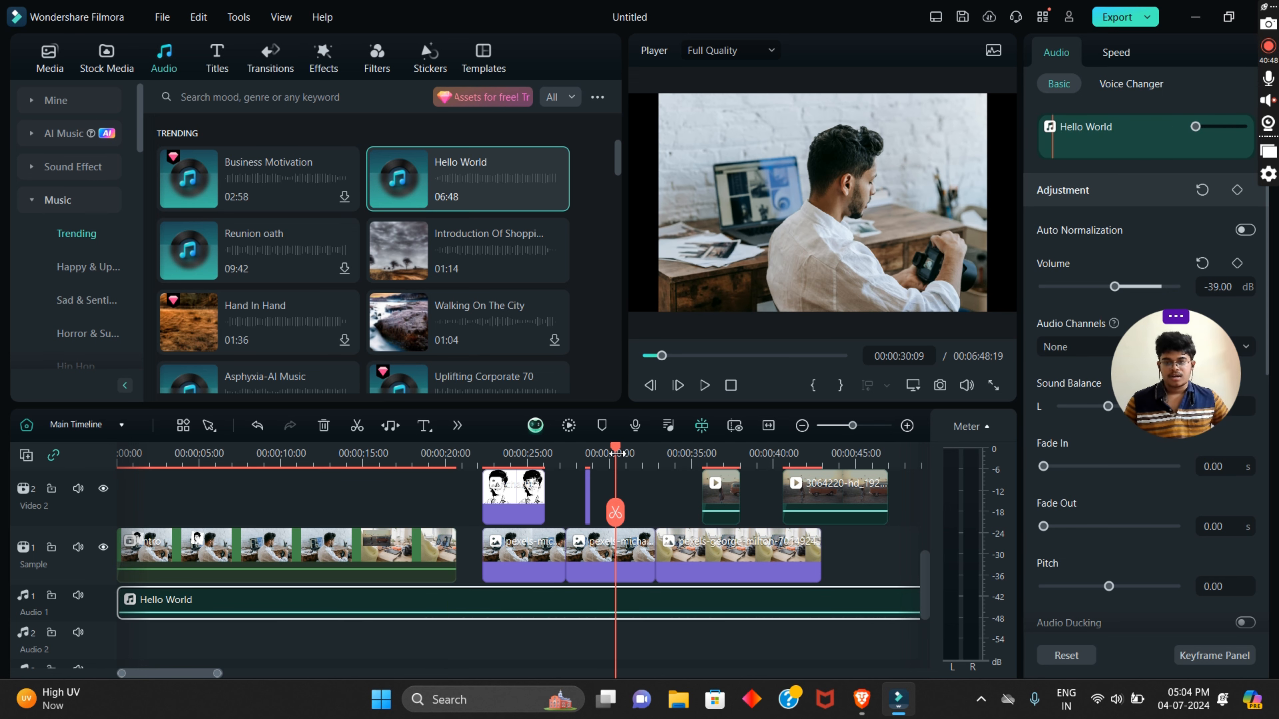
key(space)
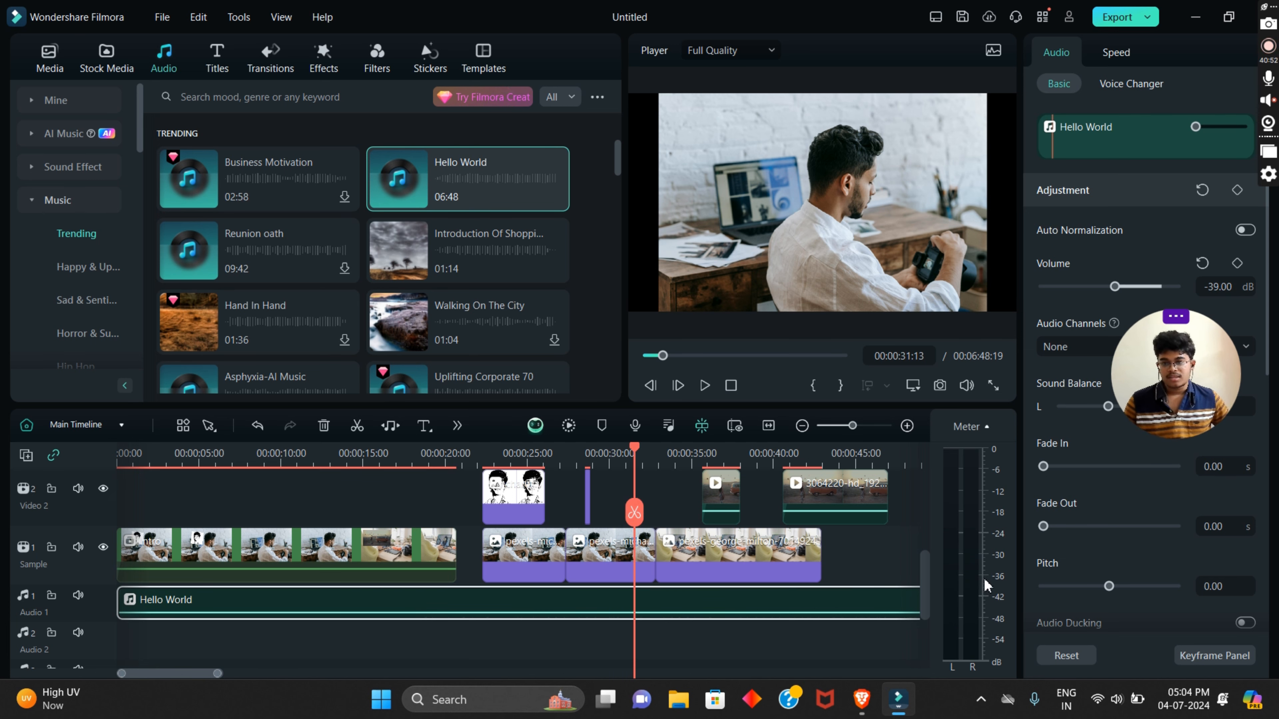
key(space)
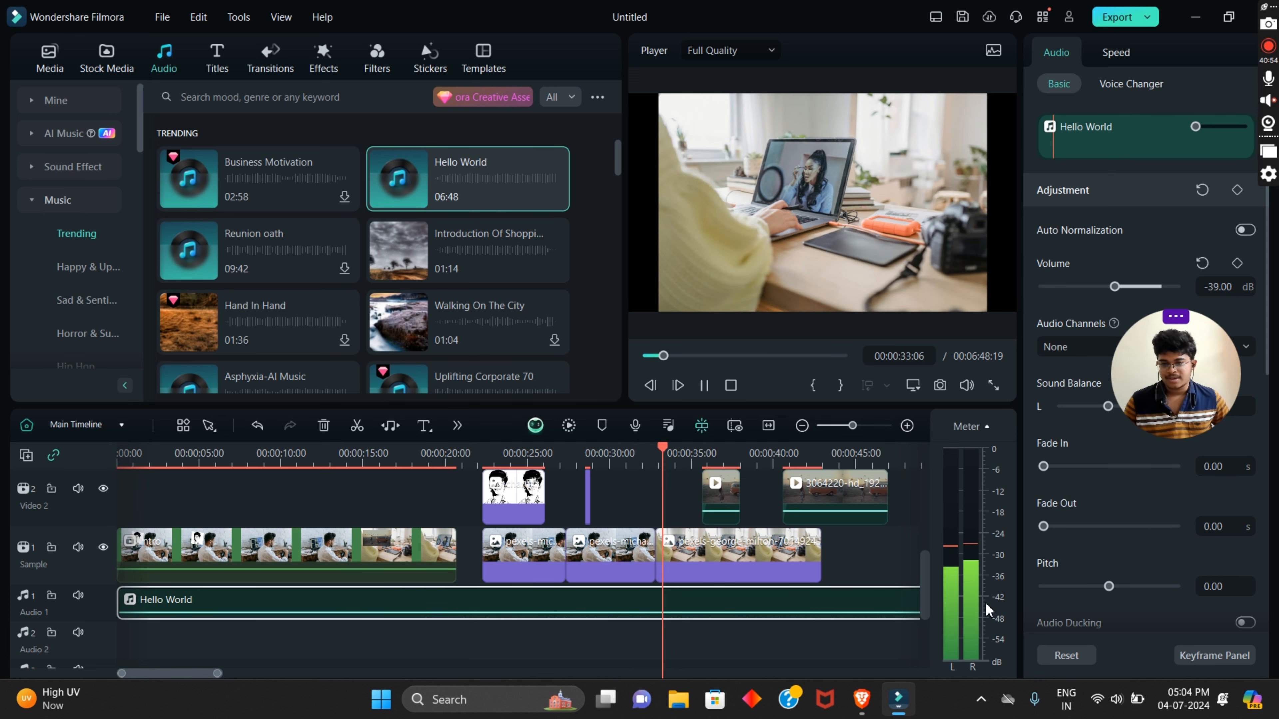
key(space)
Step: Raise the Hello World clip's volume to -9.94 dB and play a short stretch to check its level
drag(604, 612, 604, 603)
key(space)
key(space)
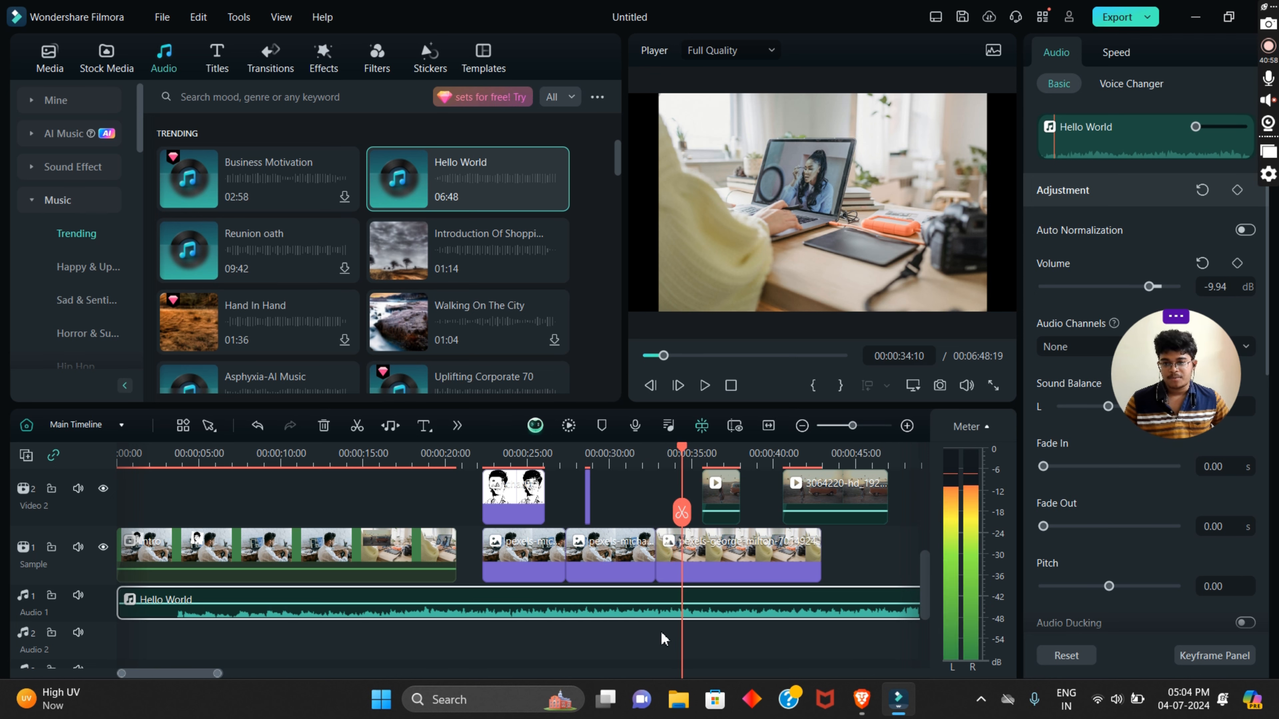
Step: Reduce the Hello World clip's volume to -35.62 dB and play a short stretch to check its level
drag(608, 602, 611, 613)
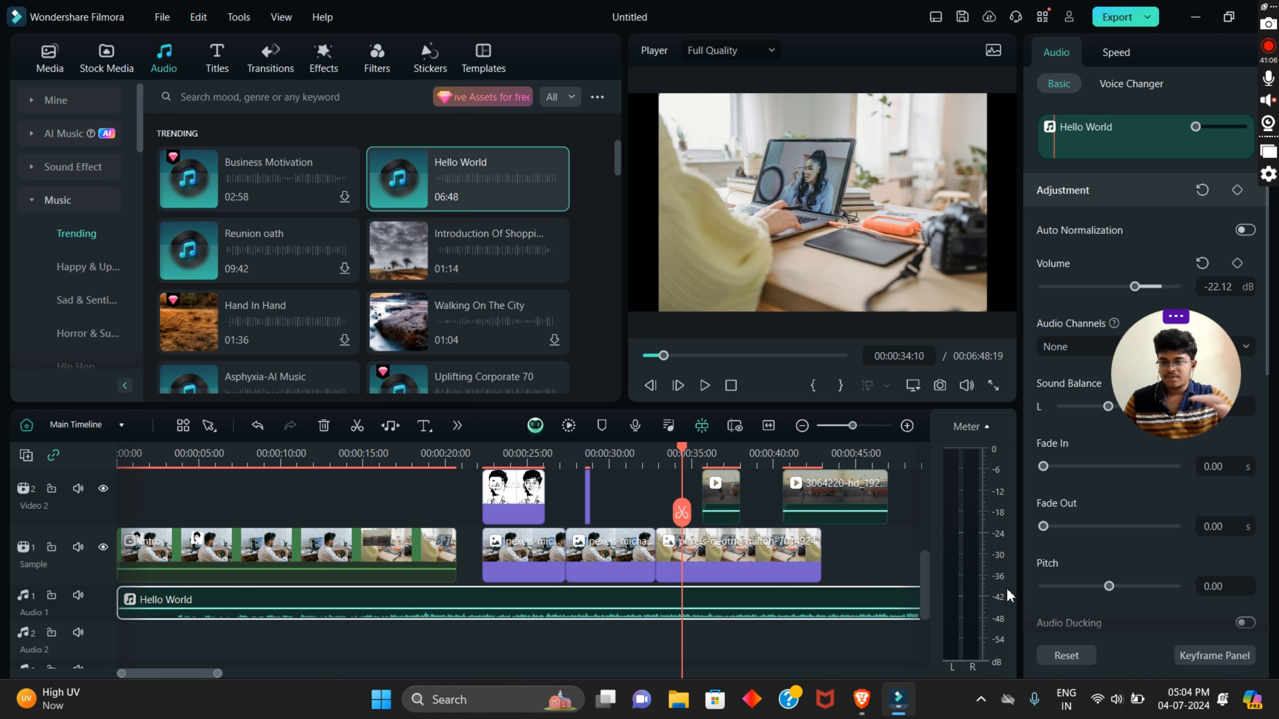
drag(692, 608, 692, 614)
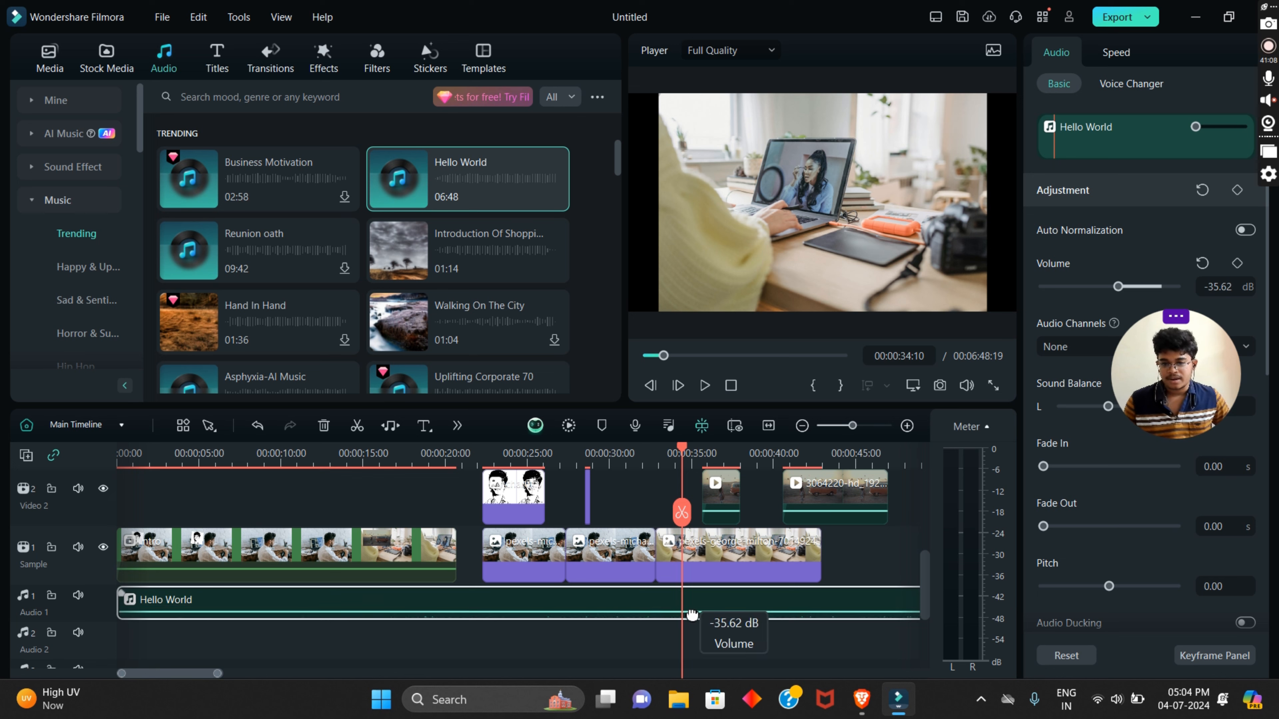
key(space)
key(space)
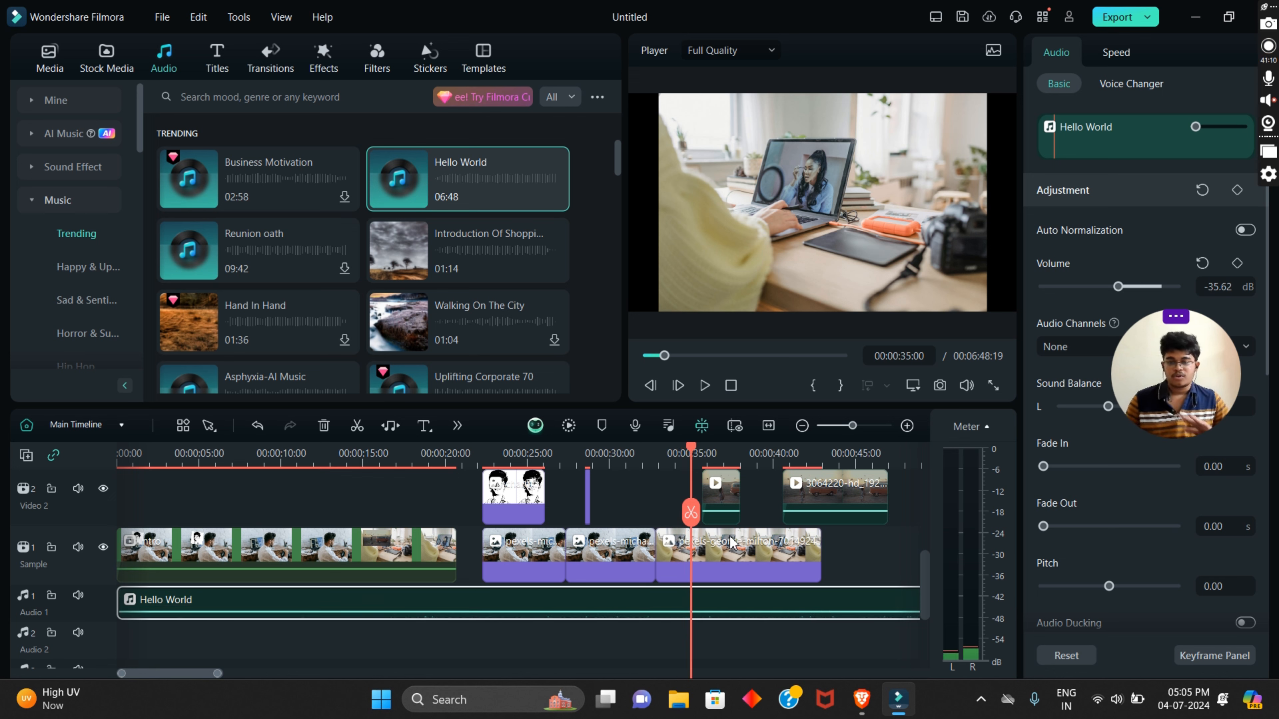
Step: Hide the audio level meter and adjust the zoom level of the timeline
scroll(731, 543, up, 1)
click(970, 426)
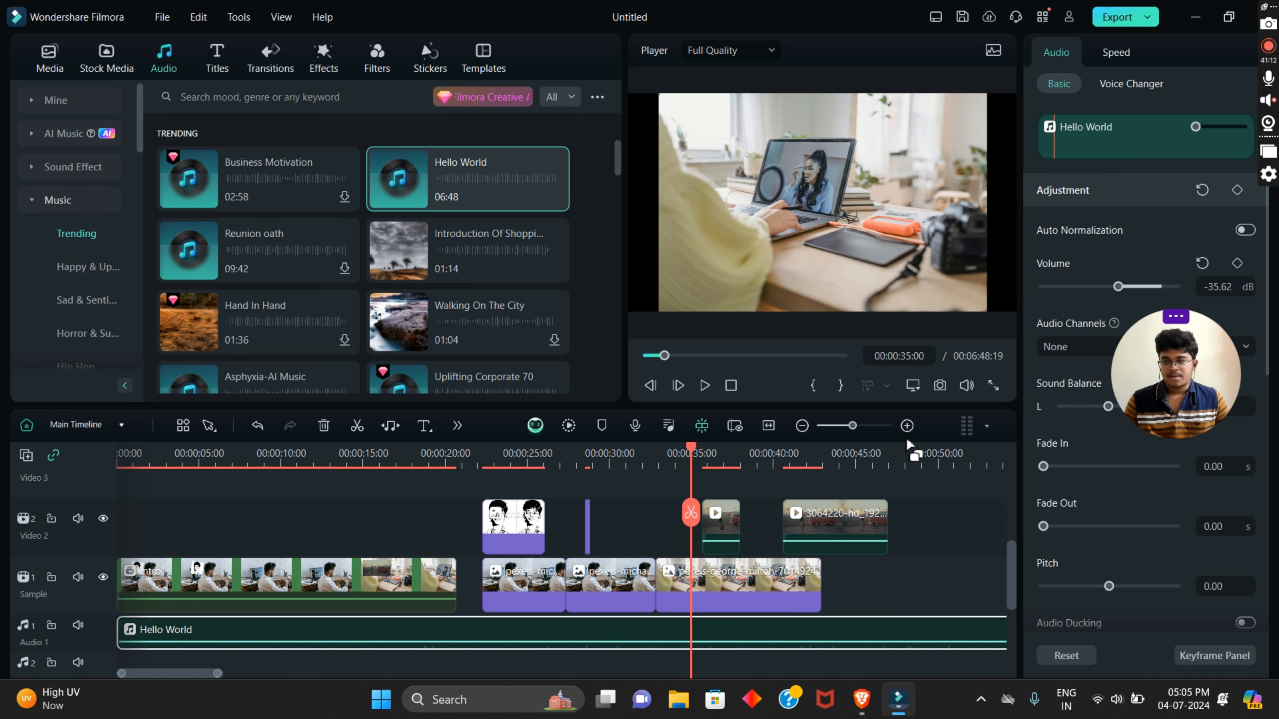
click(907, 427)
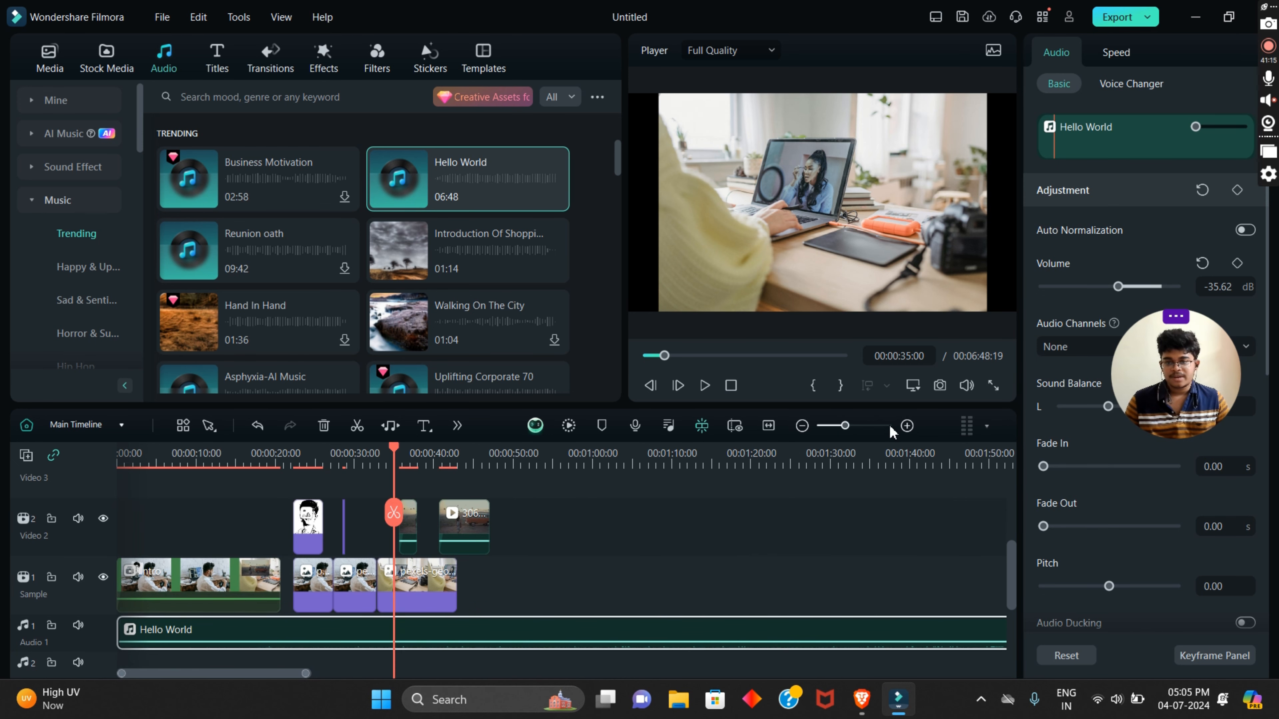
click(906, 426)
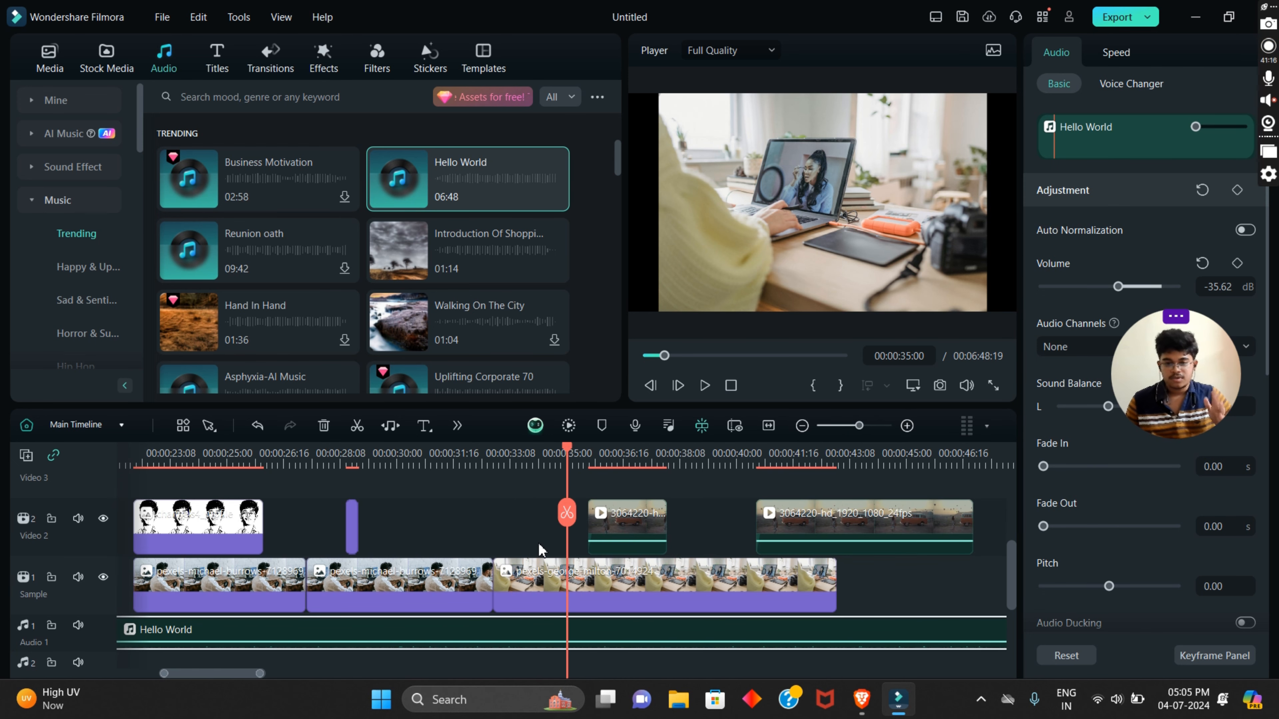
click(800, 428)
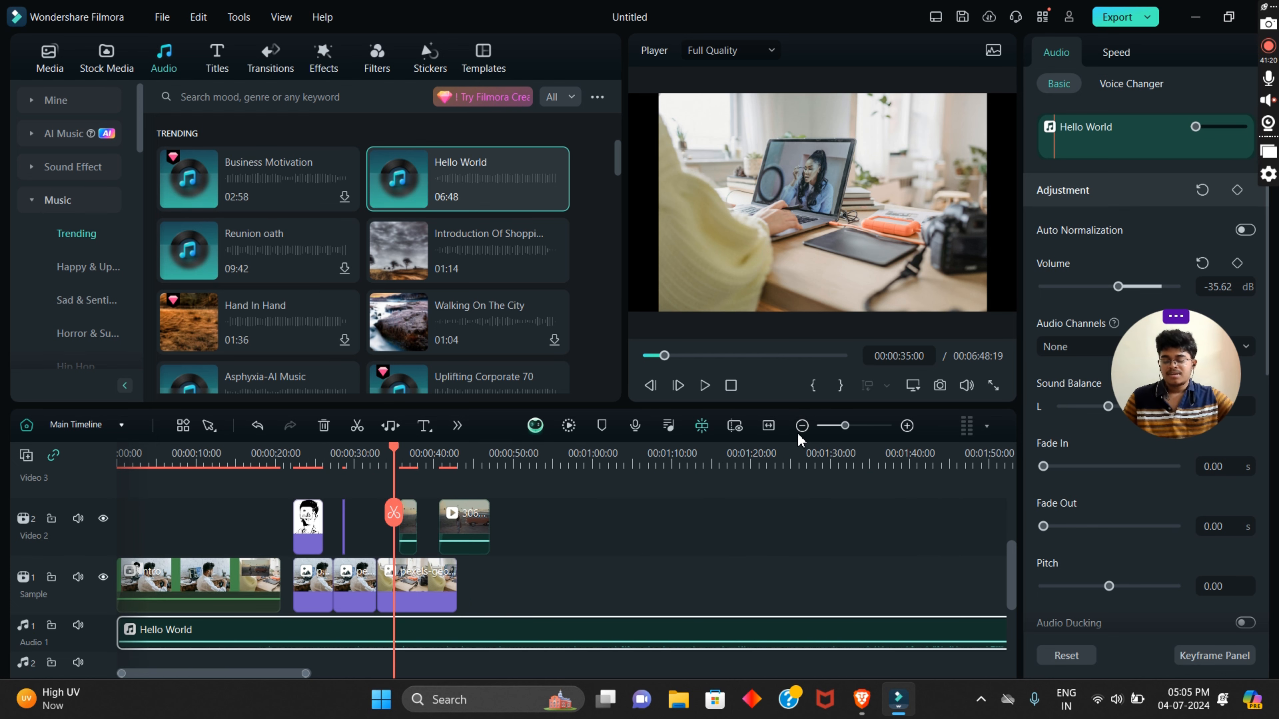
click(906, 426)
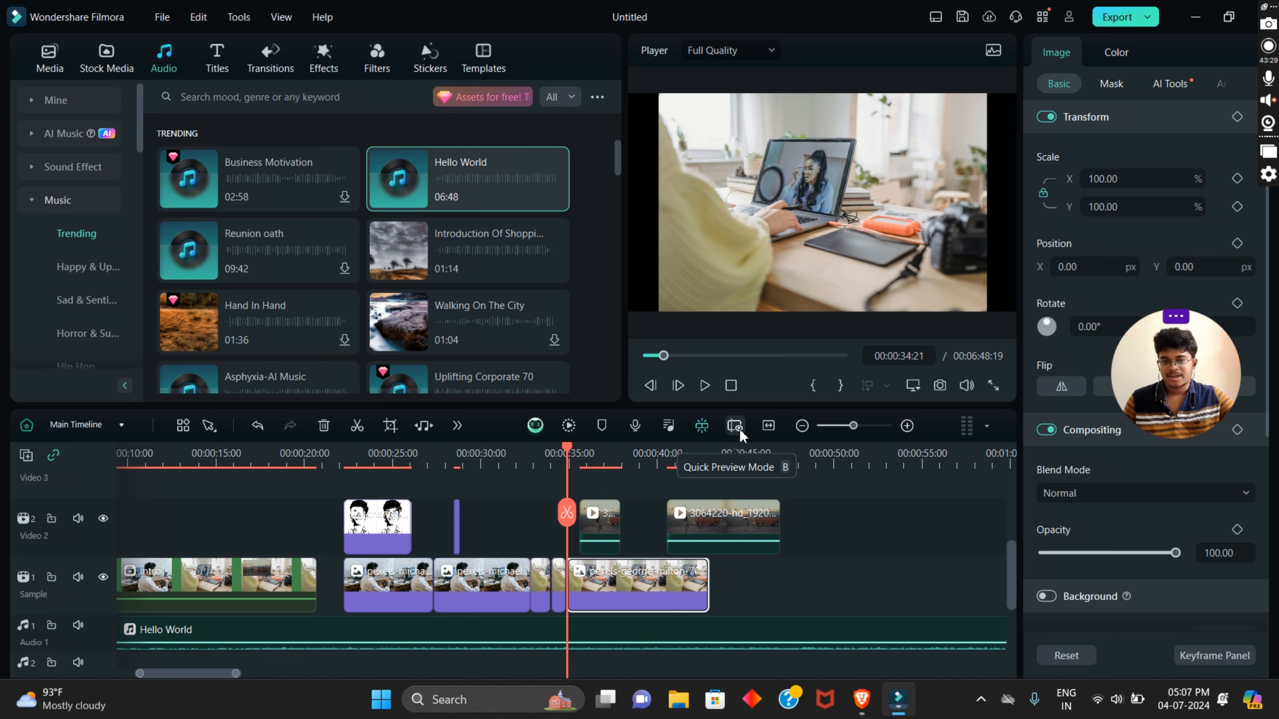
Step: Scrub the timeline between about 30 and 37 seconds, stop at 00:00:30:11 and try the quick preview mode
drag(567, 448, 481, 460)
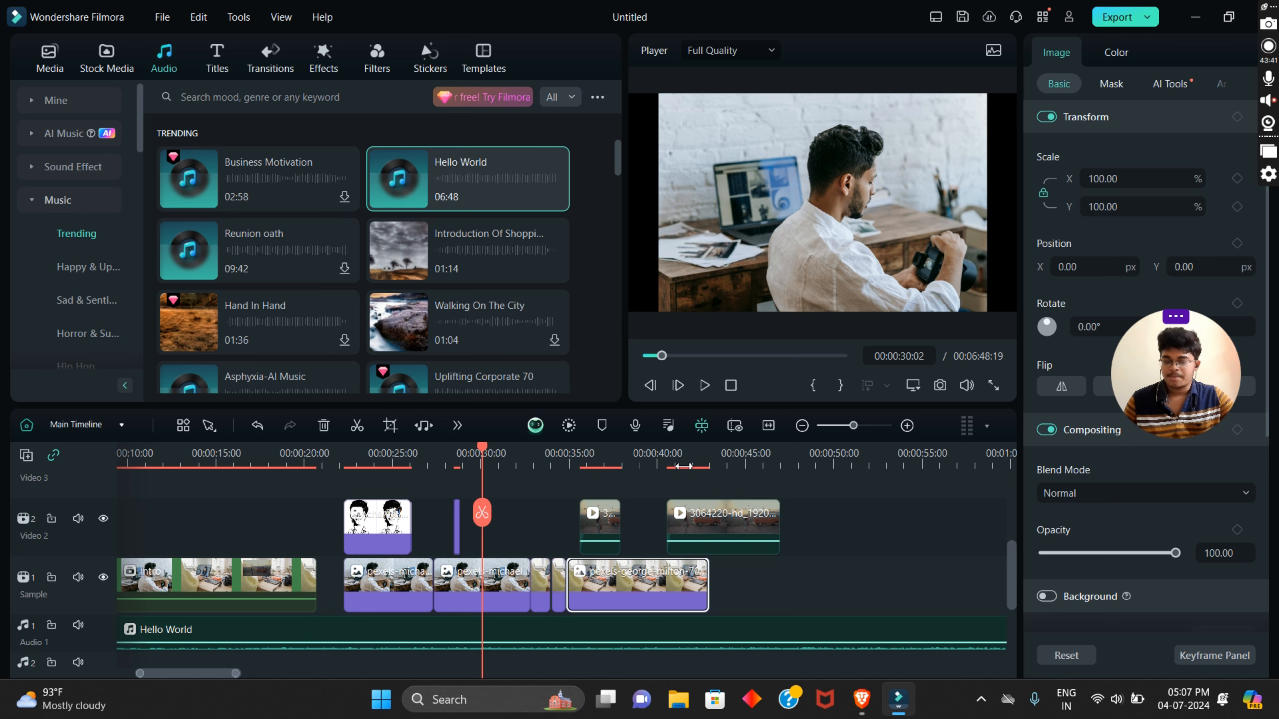
drag(478, 450, 600, 460)
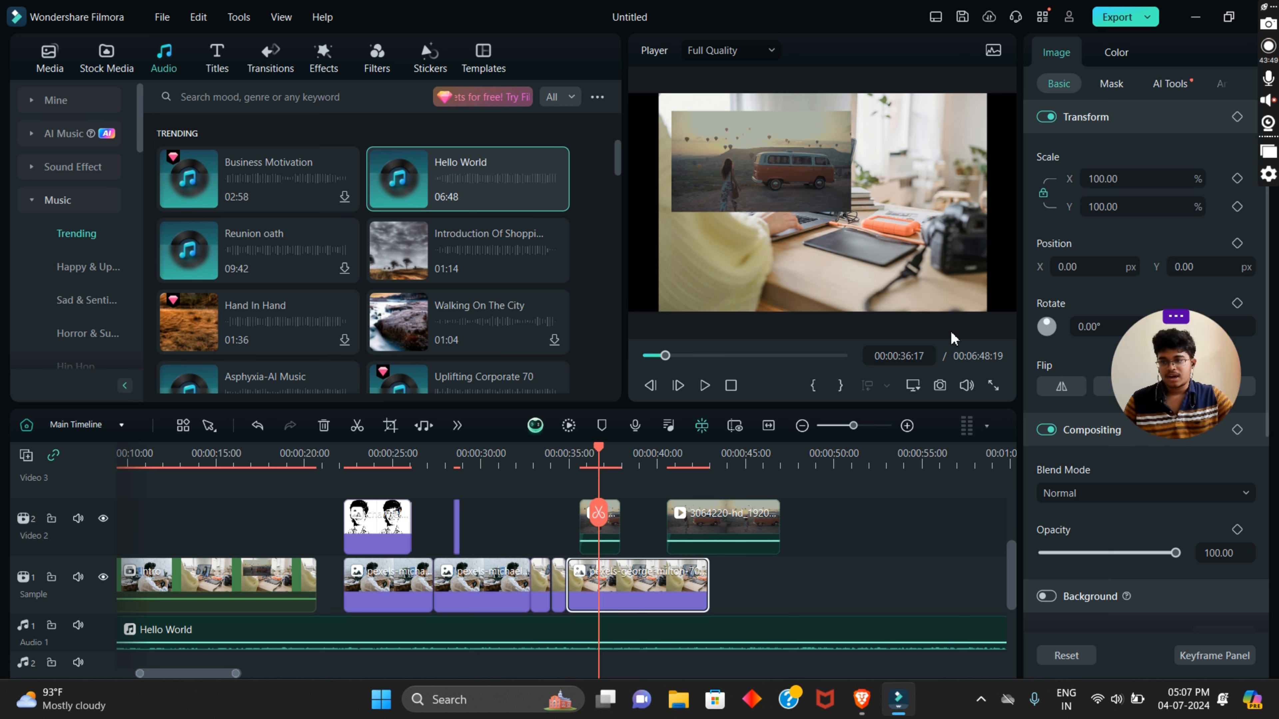
drag(600, 453, 488, 453)
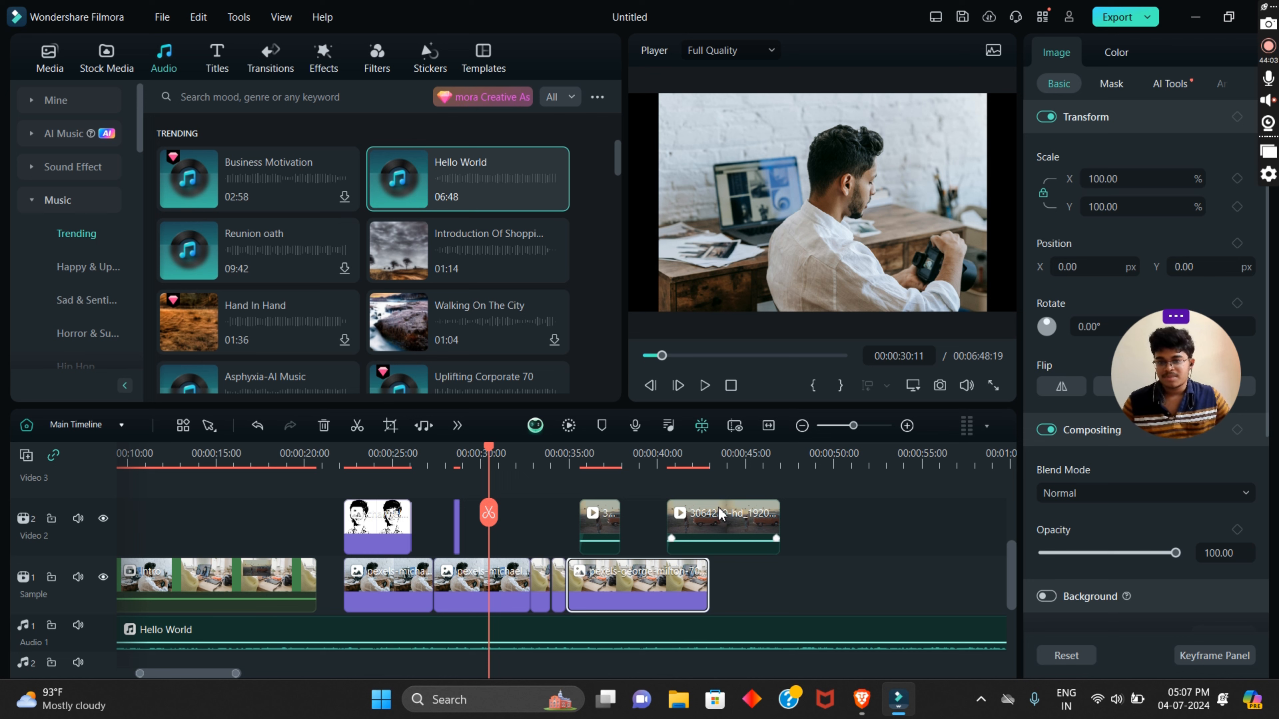
click(734, 432)
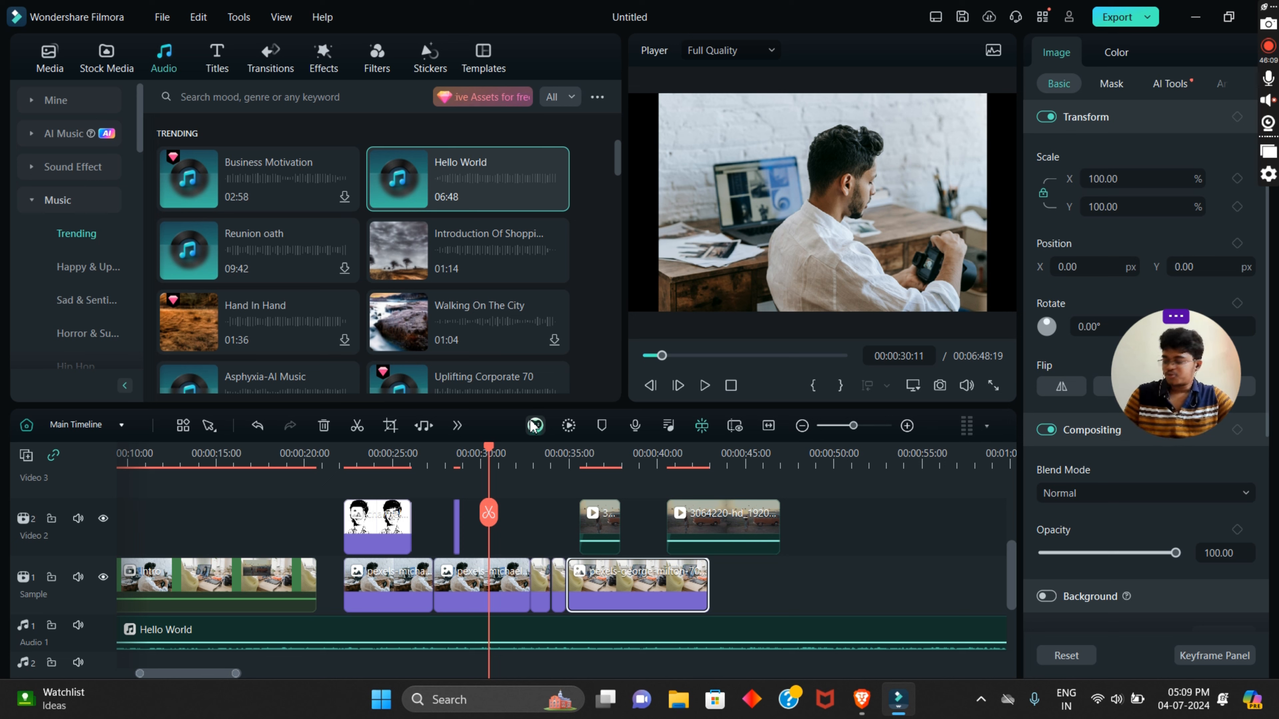
Step: Ask Filmora Copilot "A Camel in Desert Create an Ai Image"
click(533, 426)
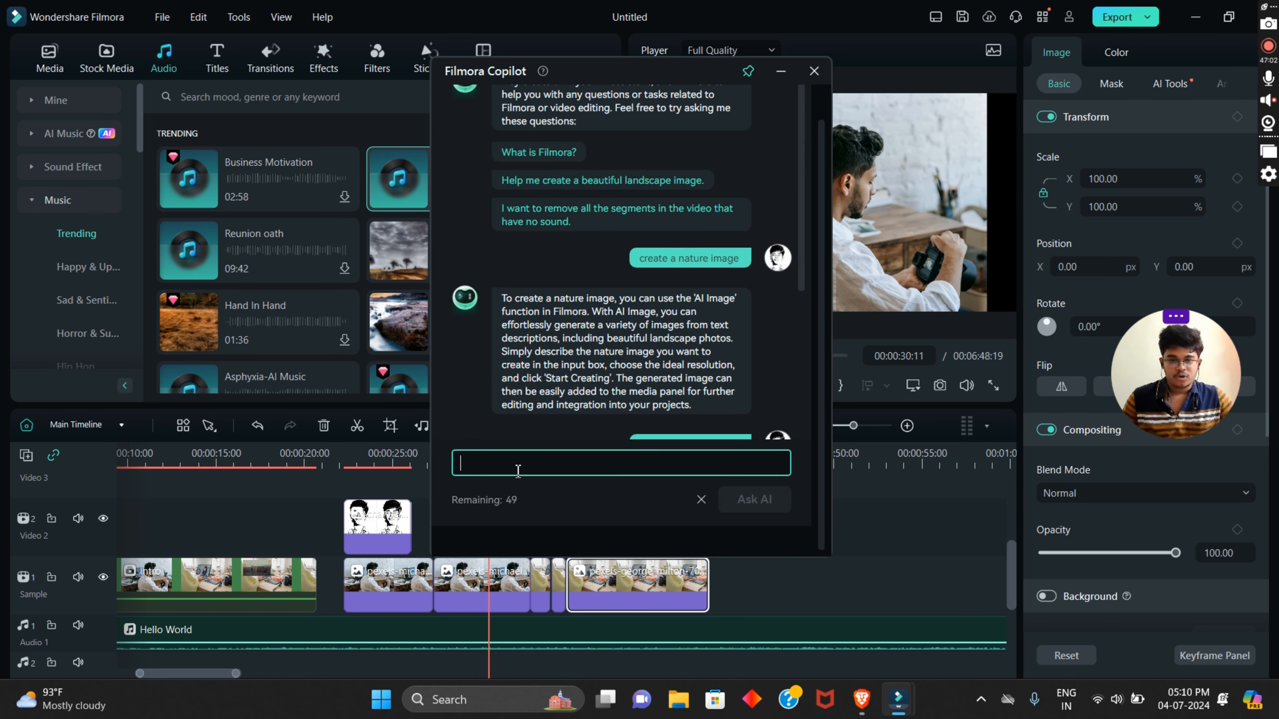
text(A Ca)
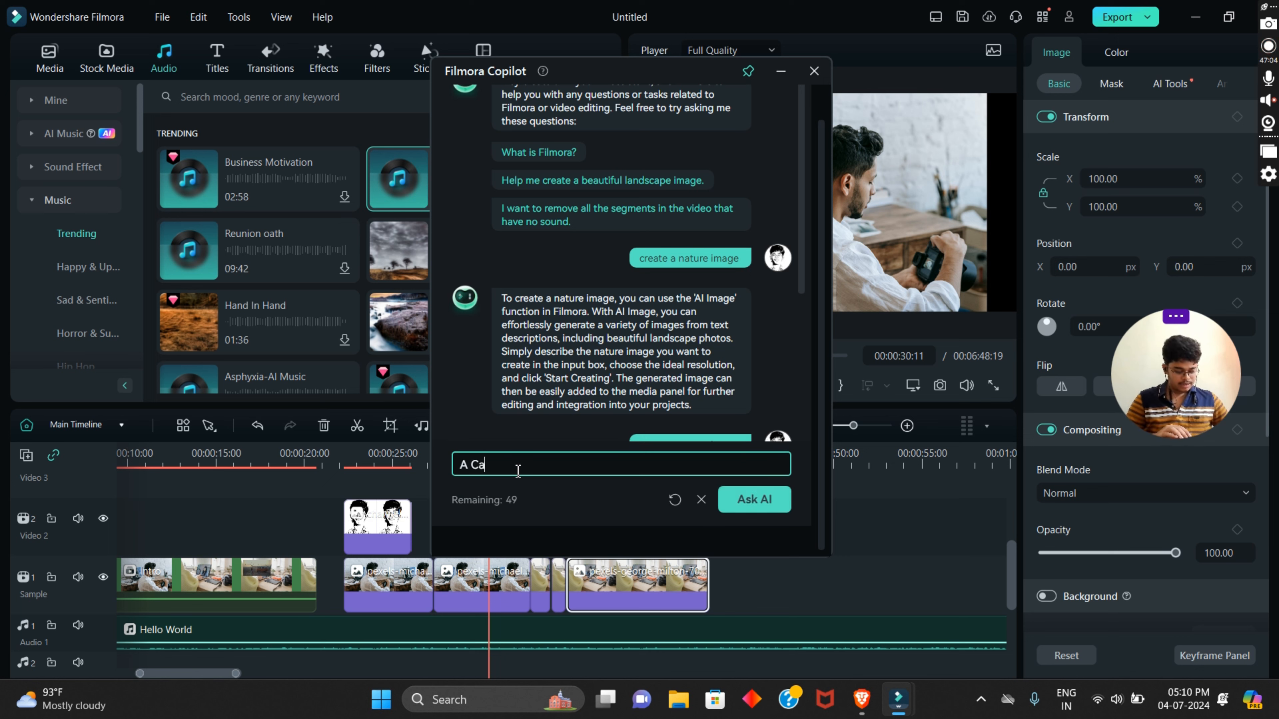
text(mel in Desert)
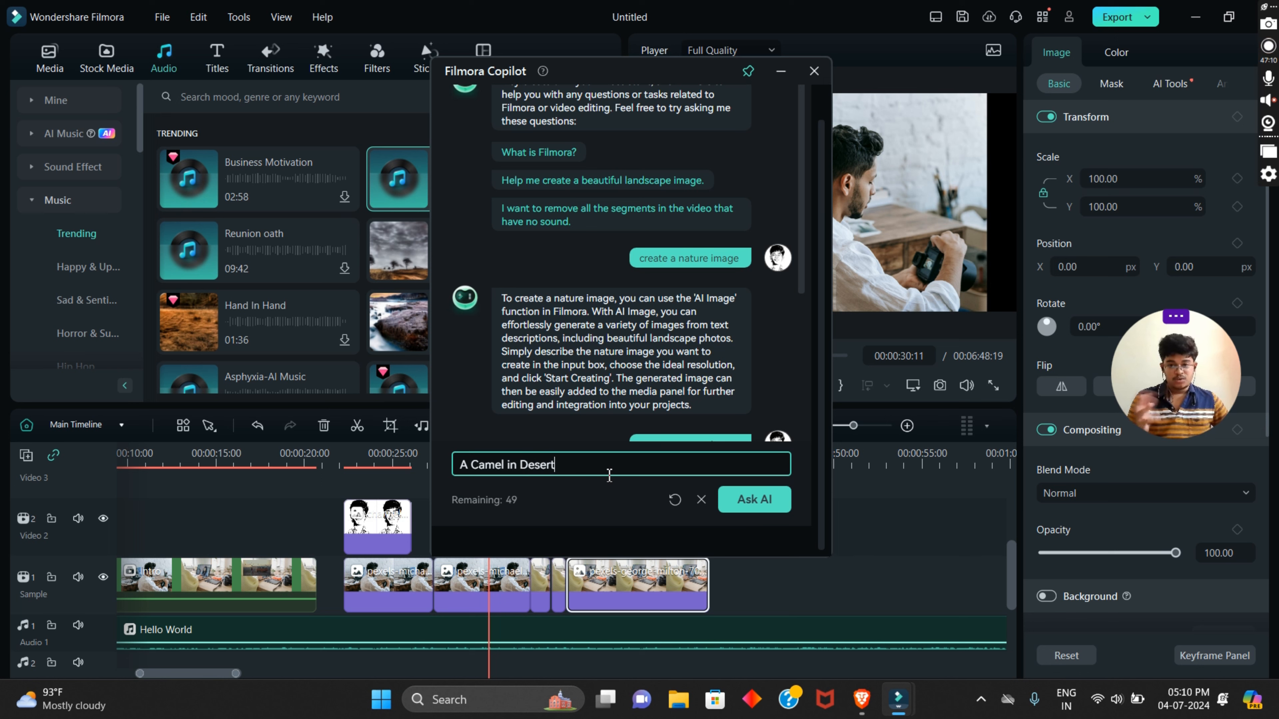
text( Create a)
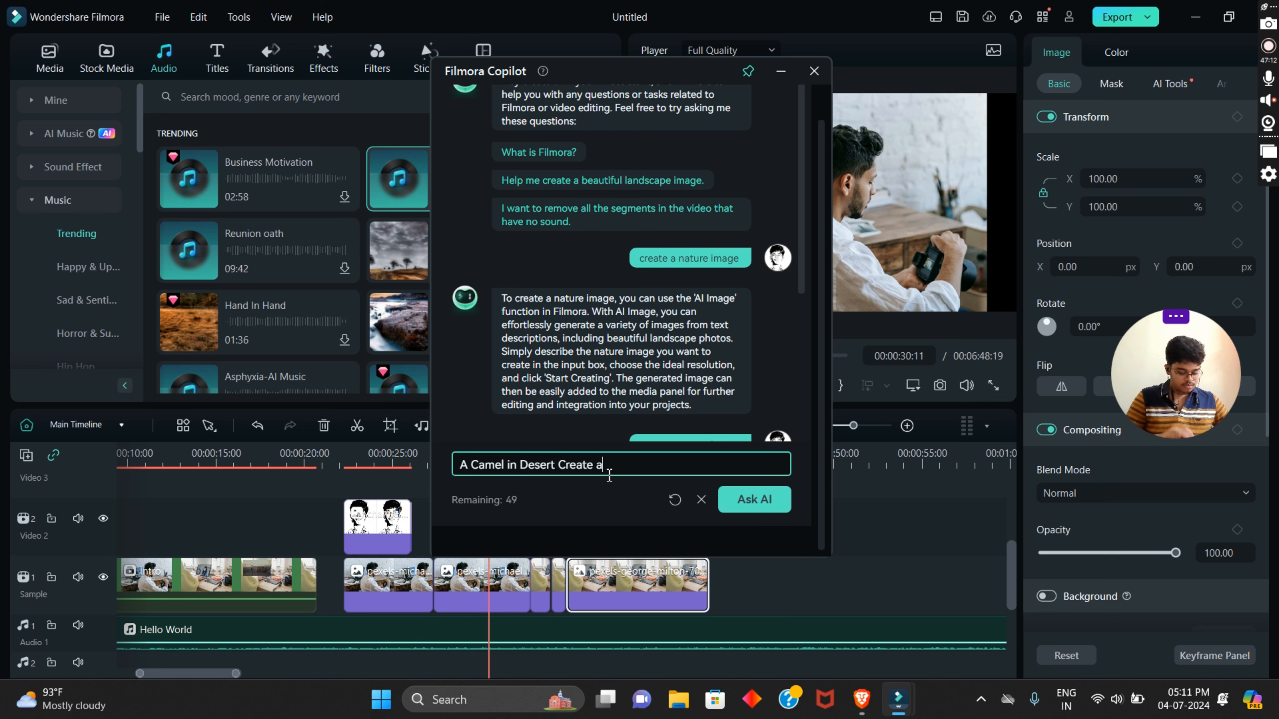
text(n Ai Image)
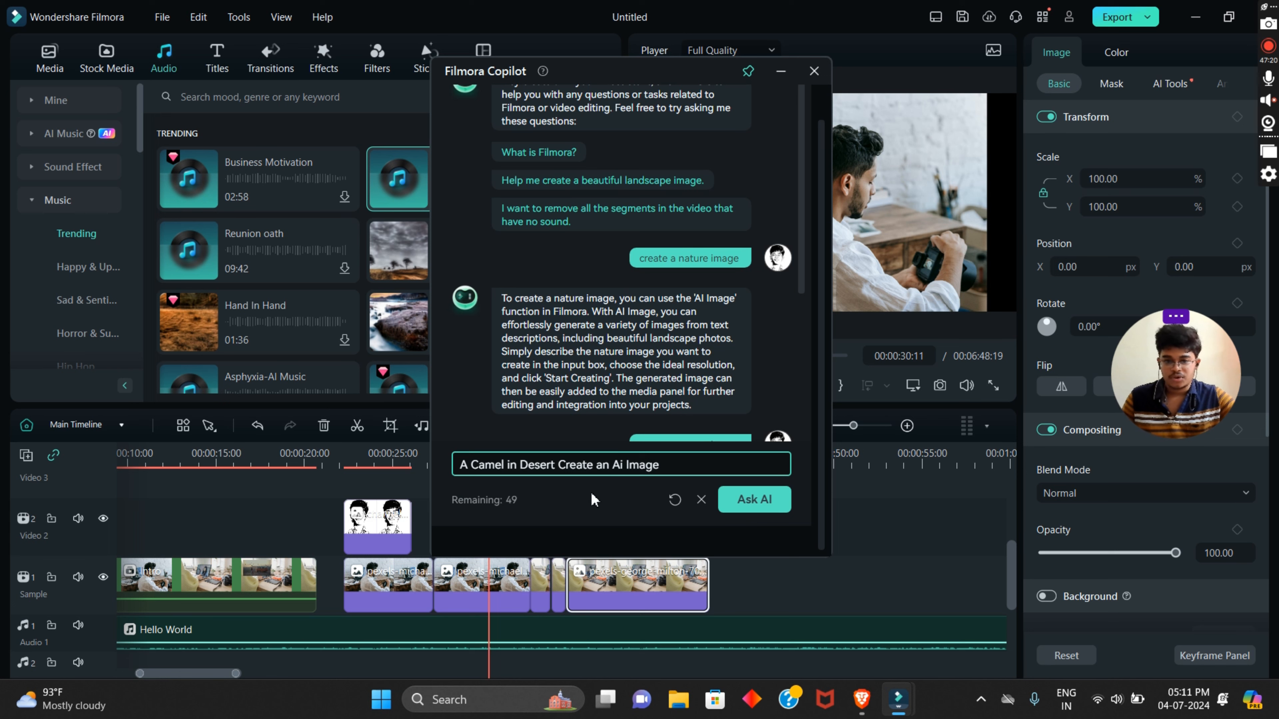
click(457, 505)
mouse_move(520, 510)
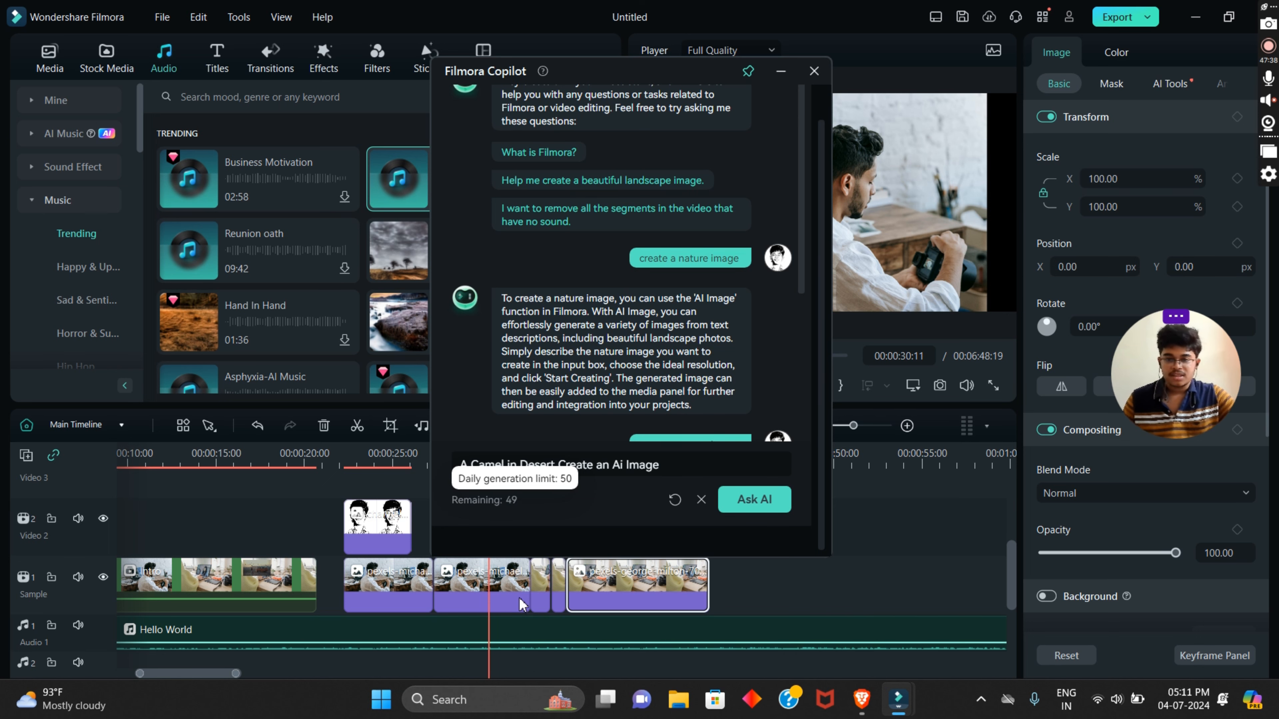
click(772, 502)
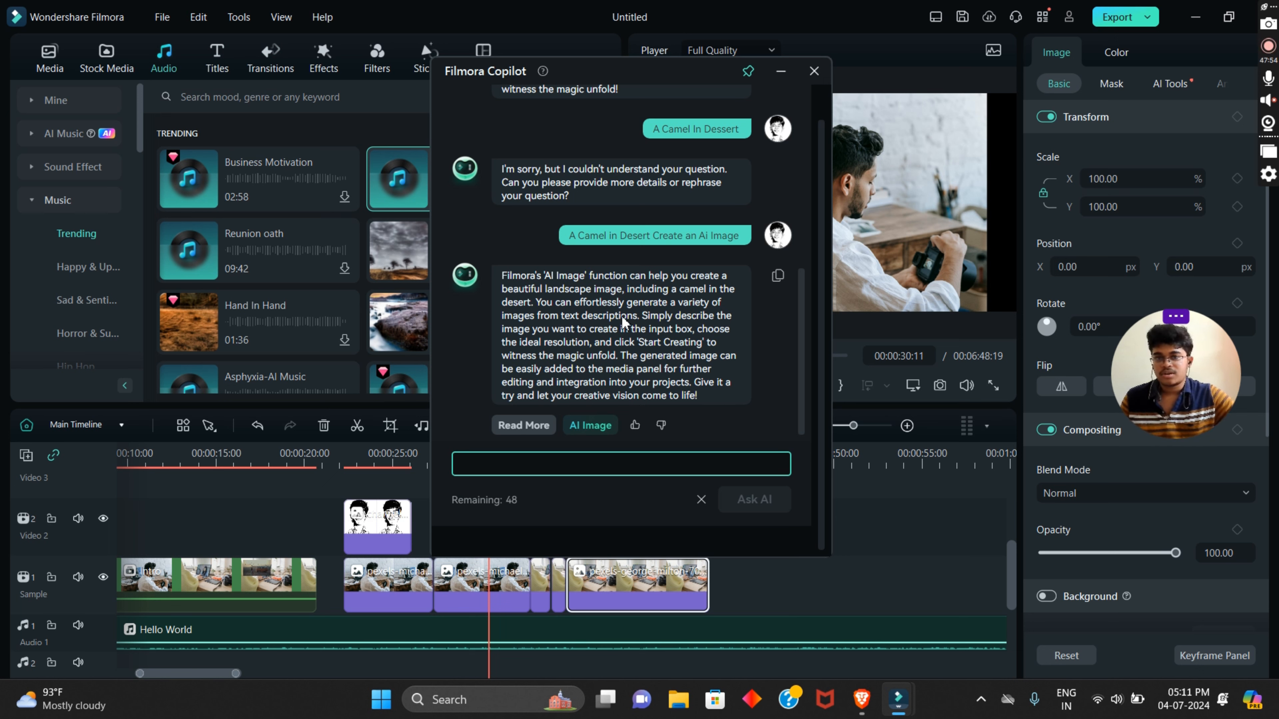
Step: Open the AI Image tool suggested by Copilot and generate a Realistic Landscape image from "A Camel in Desert Create an AI Image", closing Copilot
click(590, 425)
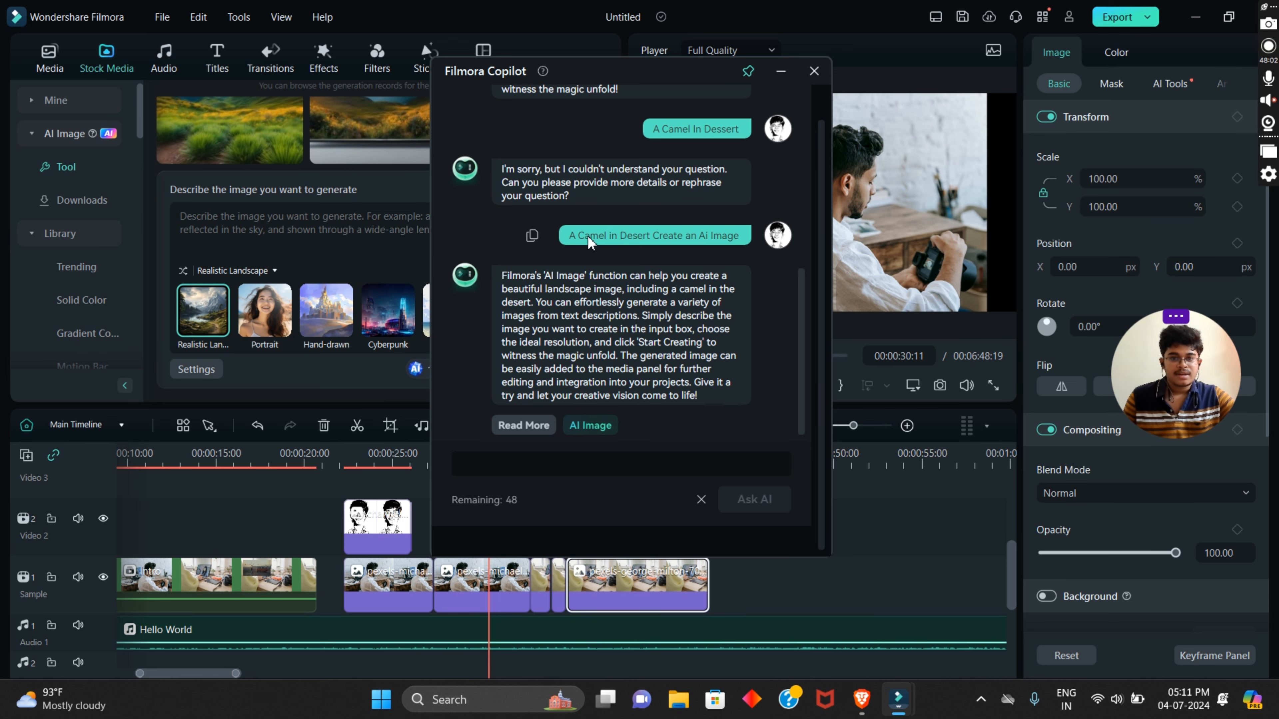
click(268, 234)
text(A Camel in Desert Create an AI Image)
click(813, 71)
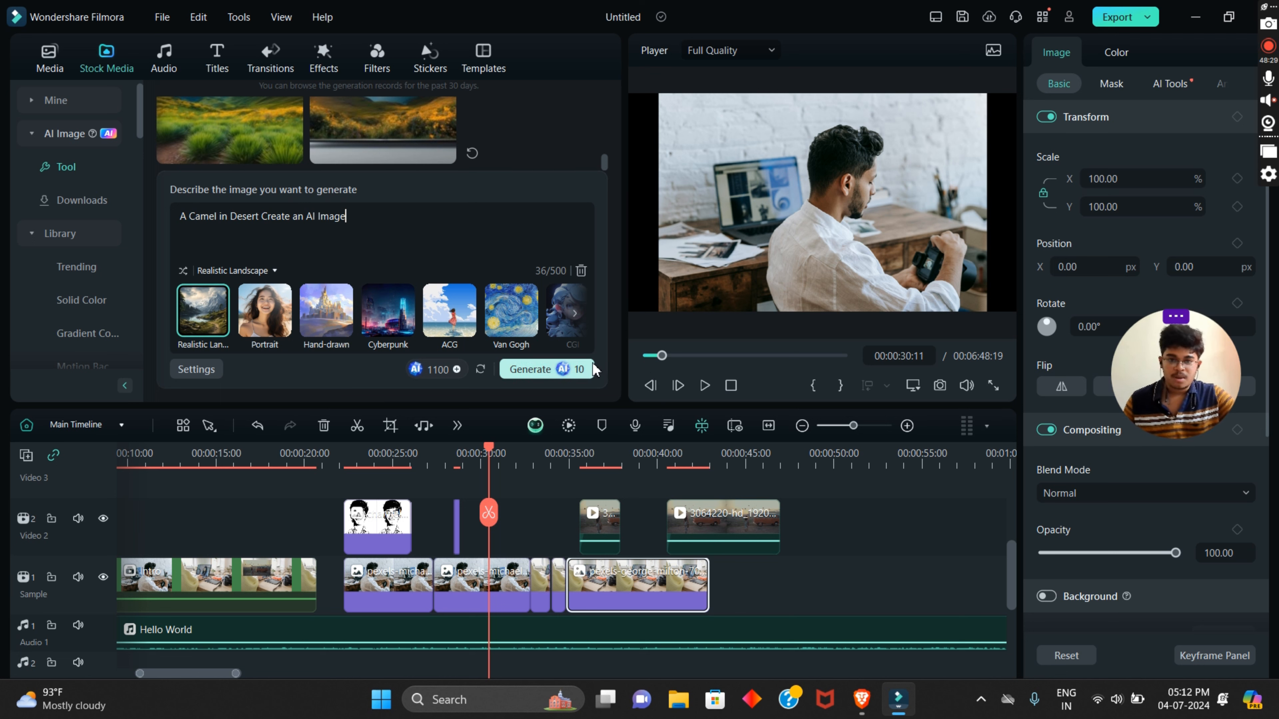
click(557, 376)
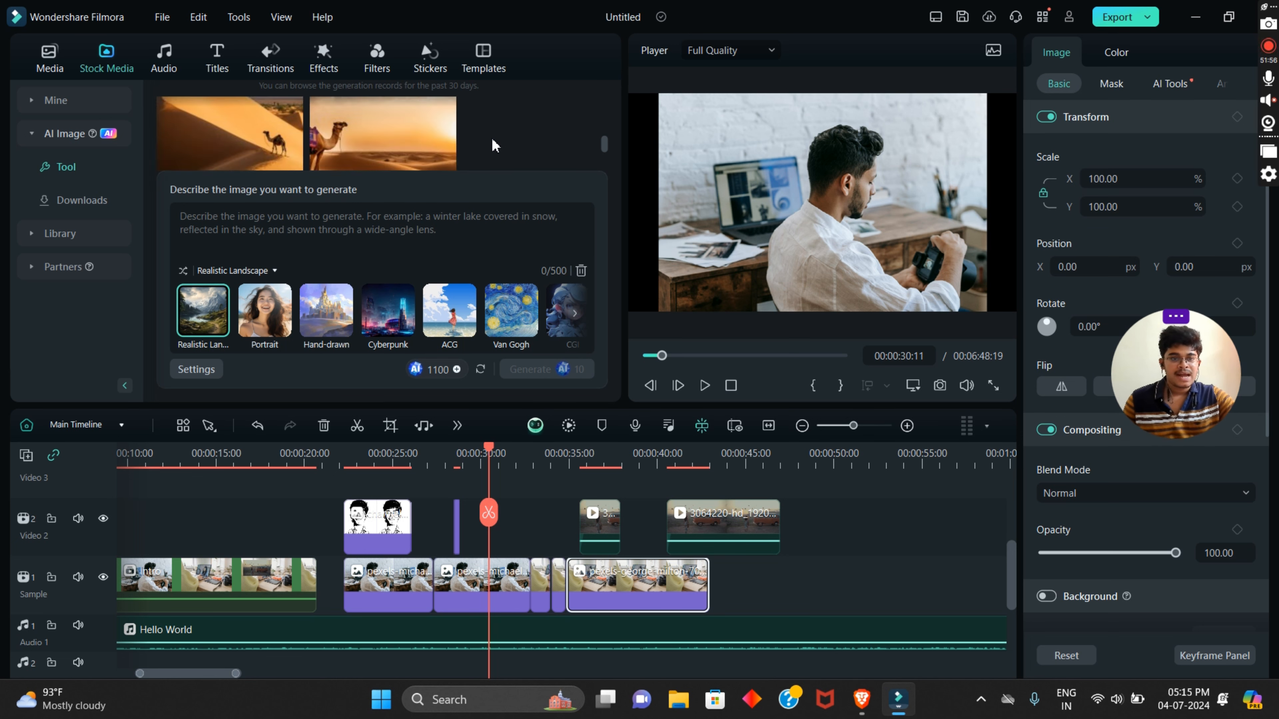
Step: Place the first generated camel image on the Video 2 track at about 30 seconds and play it back
click(232, 136)
drag(231, 132, 518, 531)
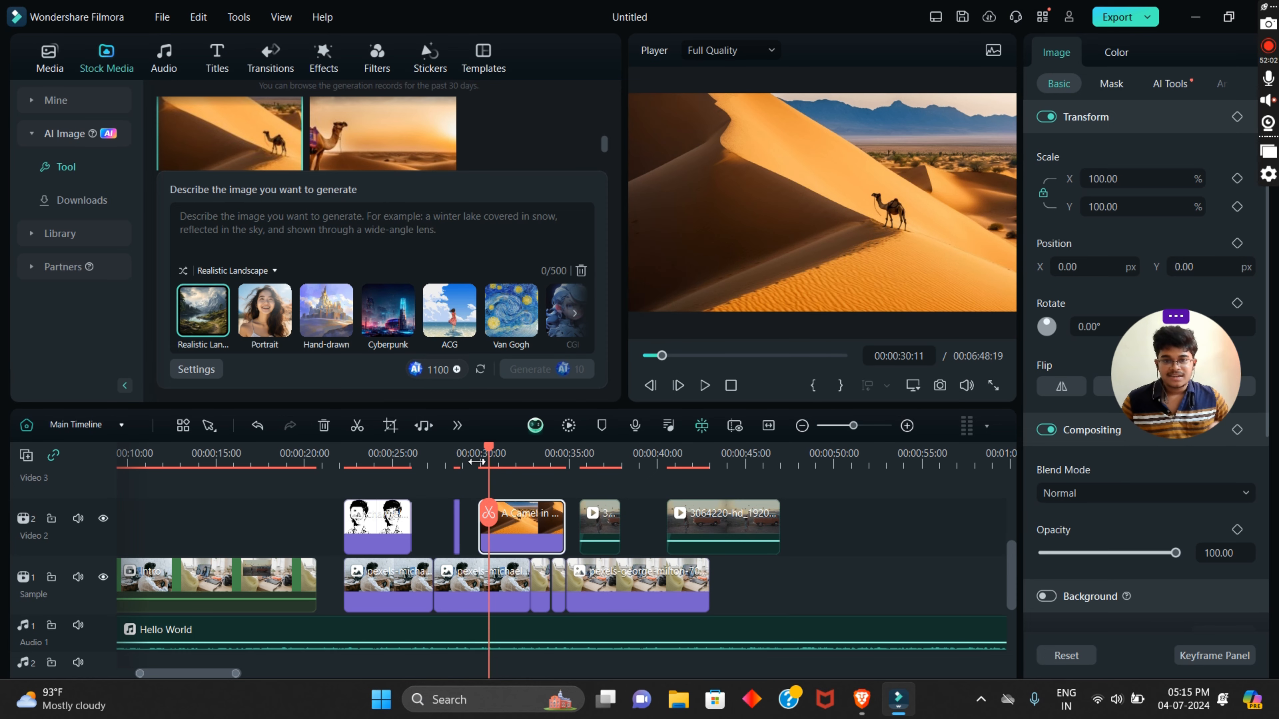
click(476, 460)
key(space)
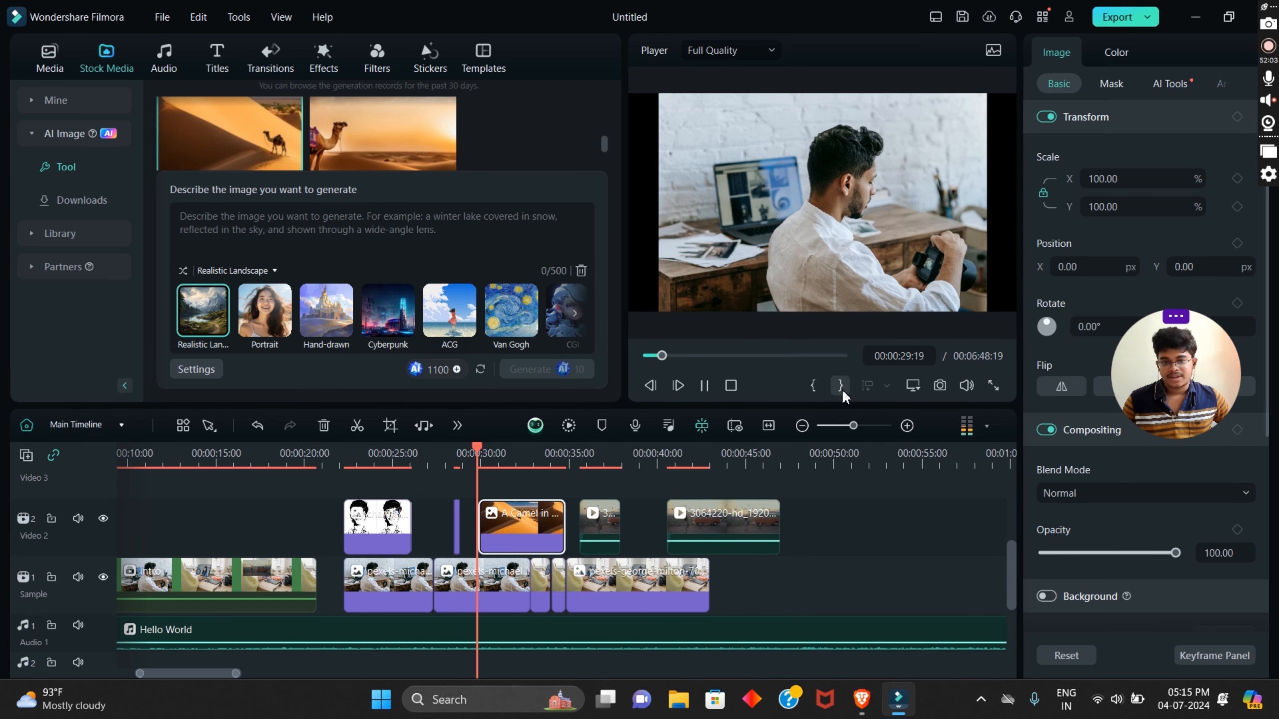
key(space)
Step: Shorten the first camel image on Video 2 to end at about 32 seconds and insert the second generated image directly after it
drag(564, 521, 514, 524)
drag(370, 147, 591, 545)
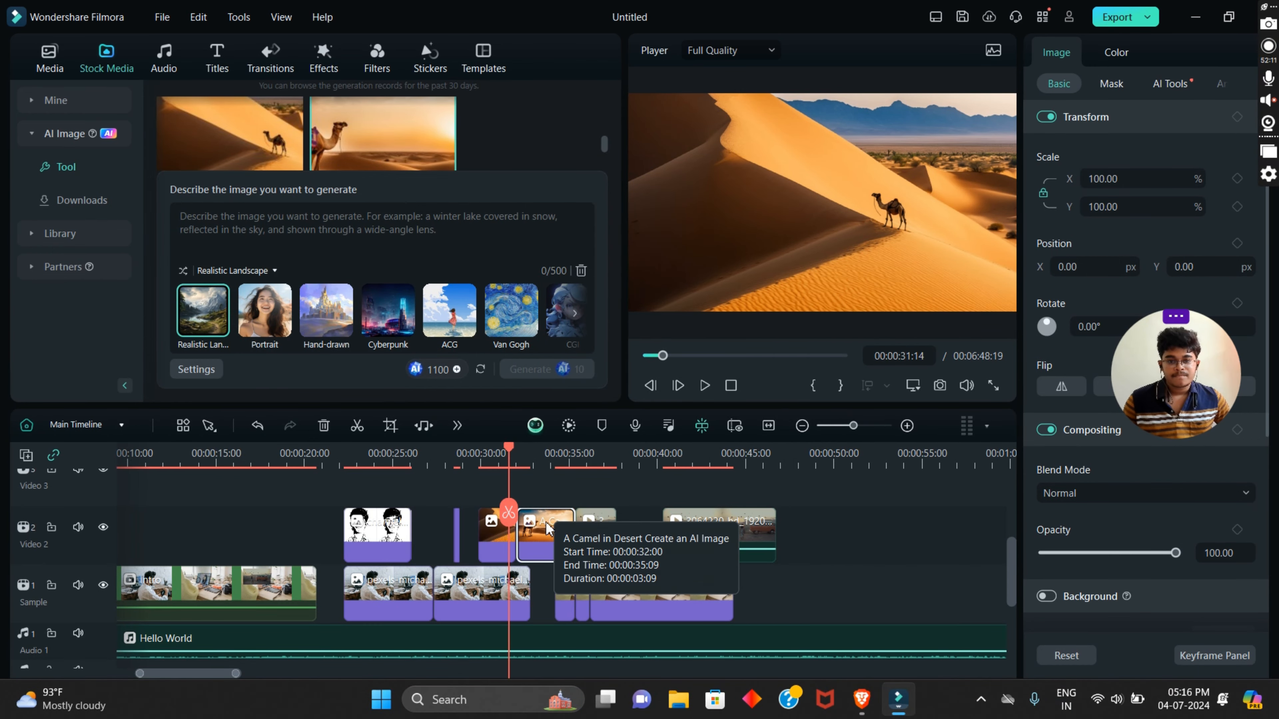
click(495, 462)
key(space)
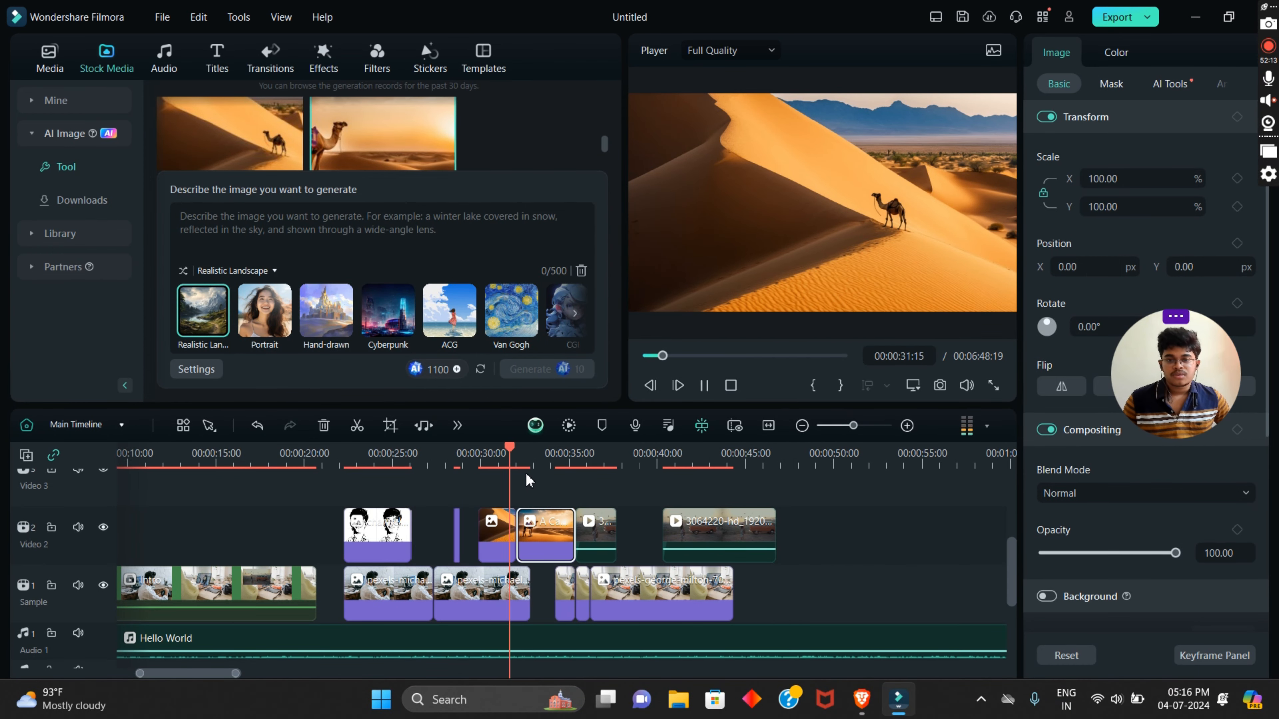
key(space)
Step: Place the remaining two generated camel images back to back on Video 2 above the intro clip and preview them
scroll(395, 145, down, 2)
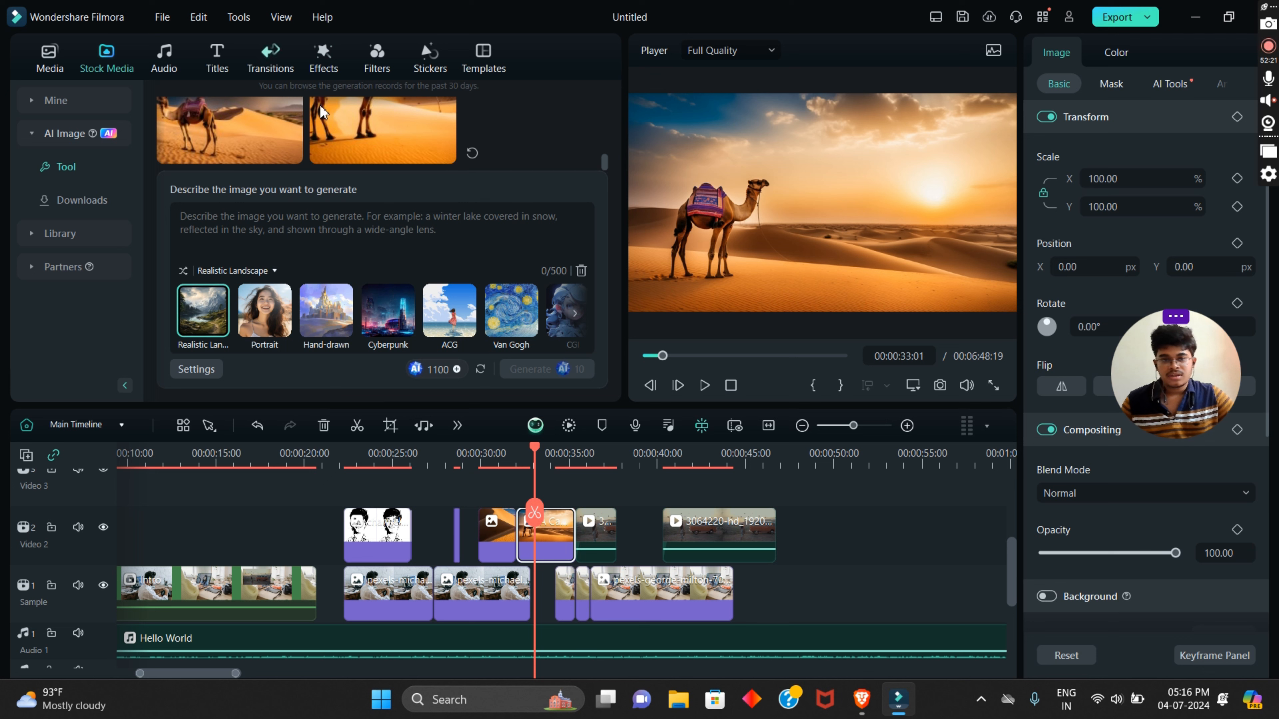
mouse_move(395, 126)
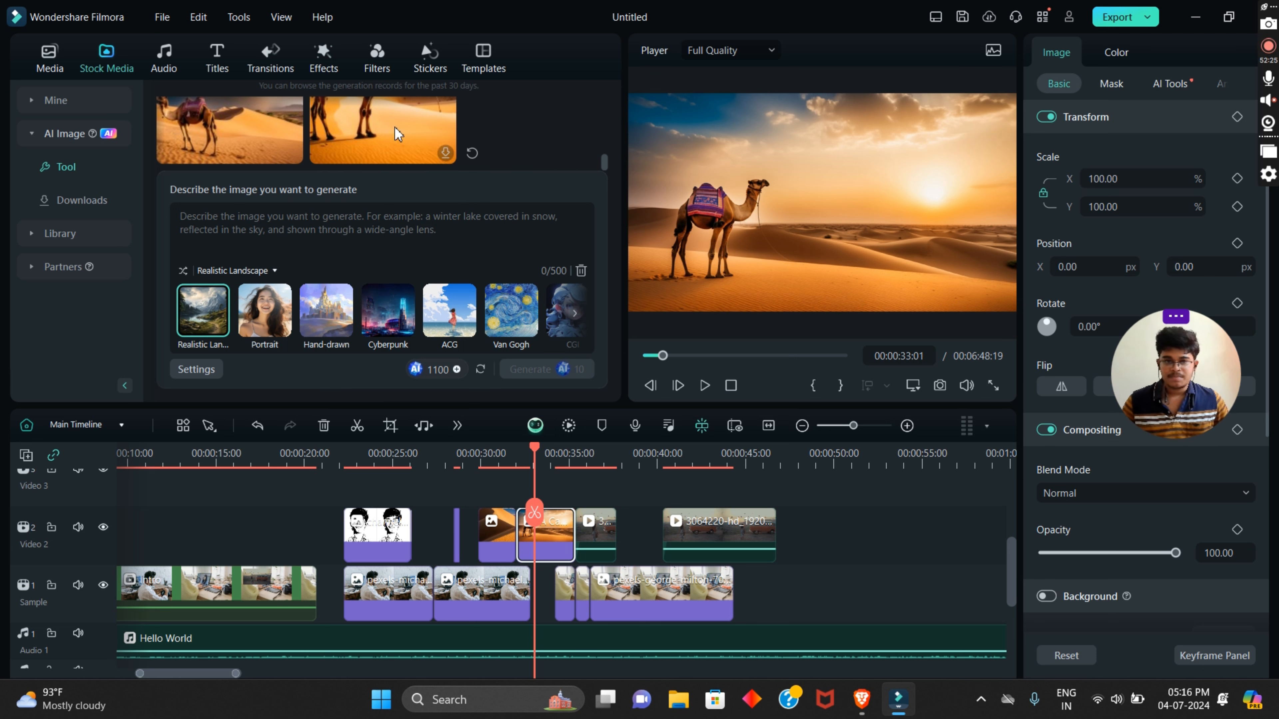
drag(395, 127, 138, 538)
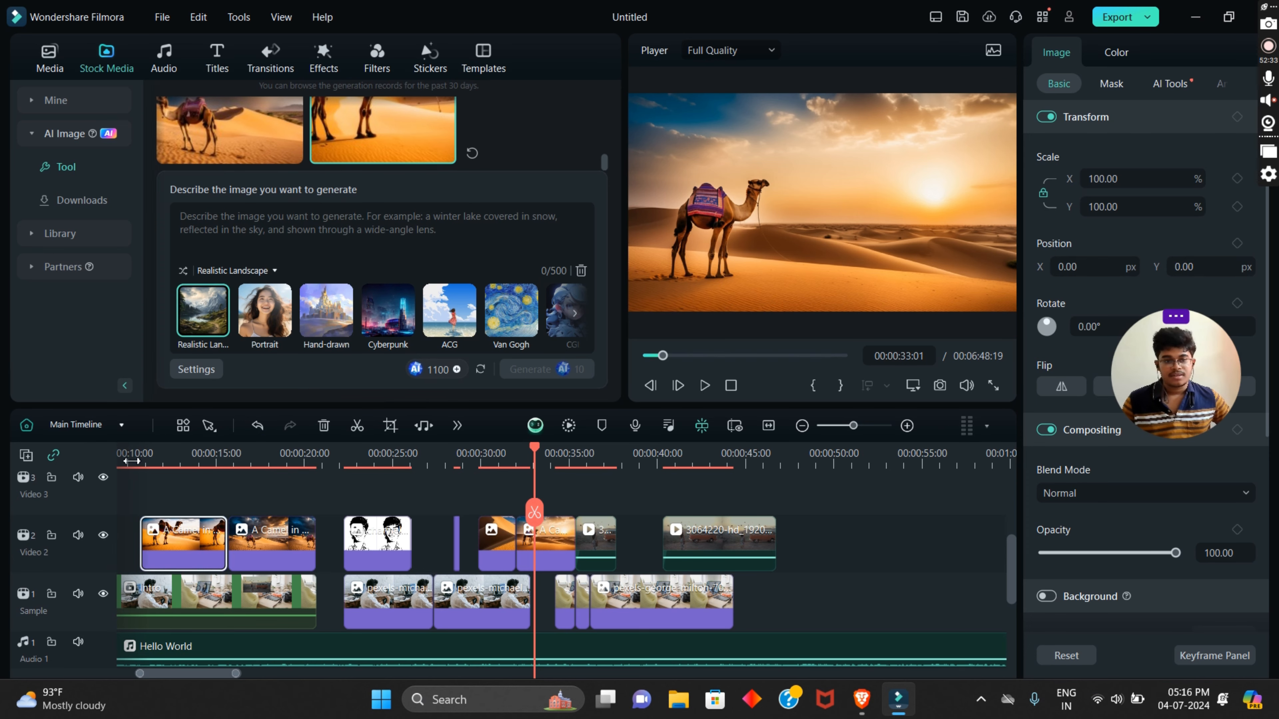
click(131, 454)
key(space)
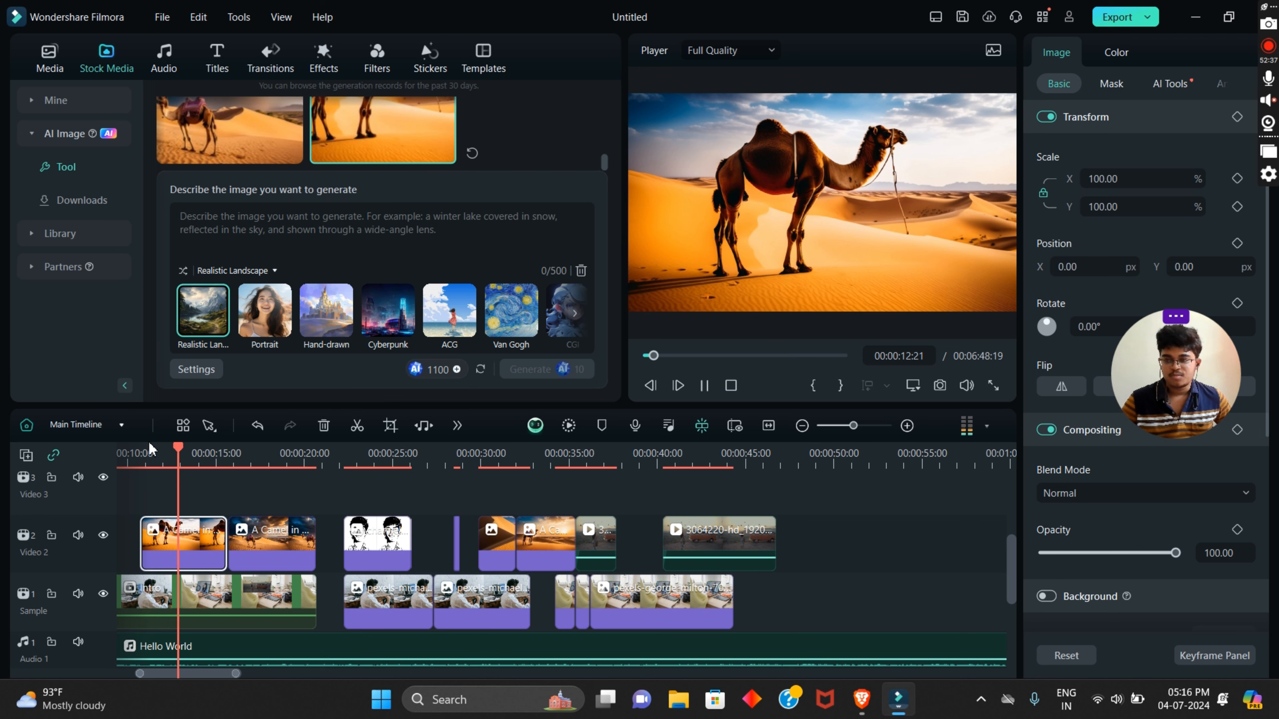
click(271, 496)
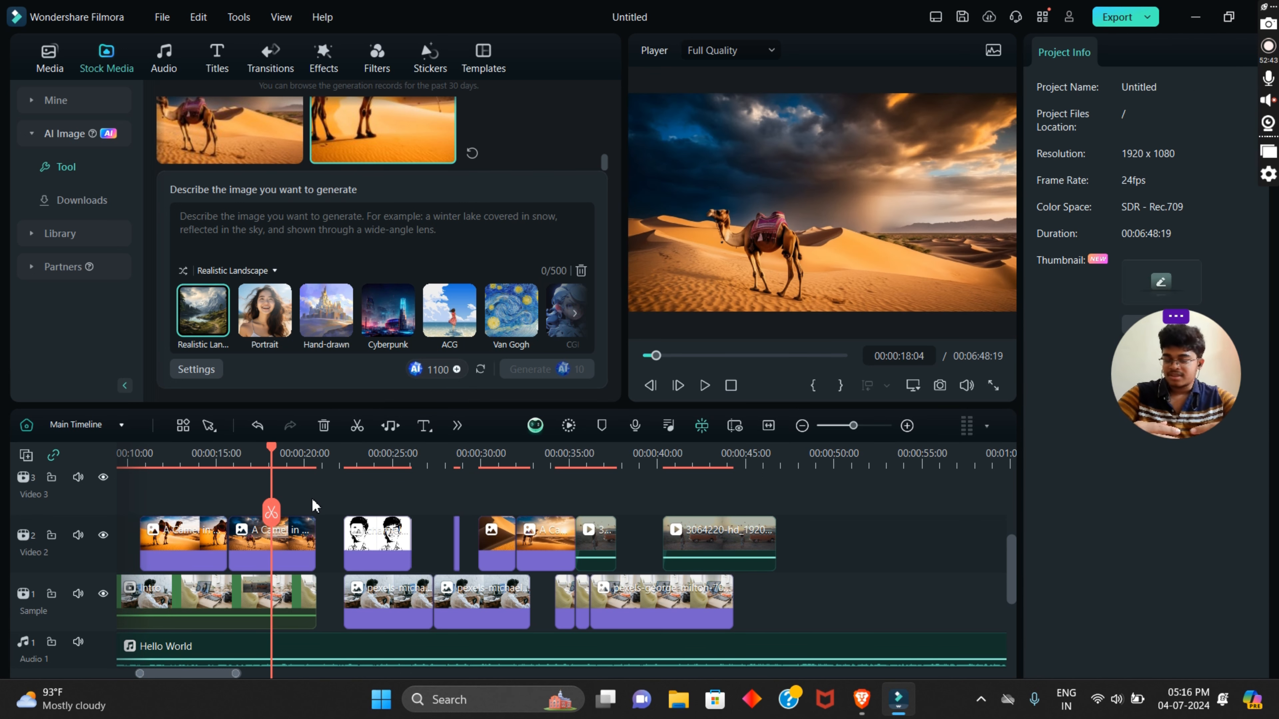